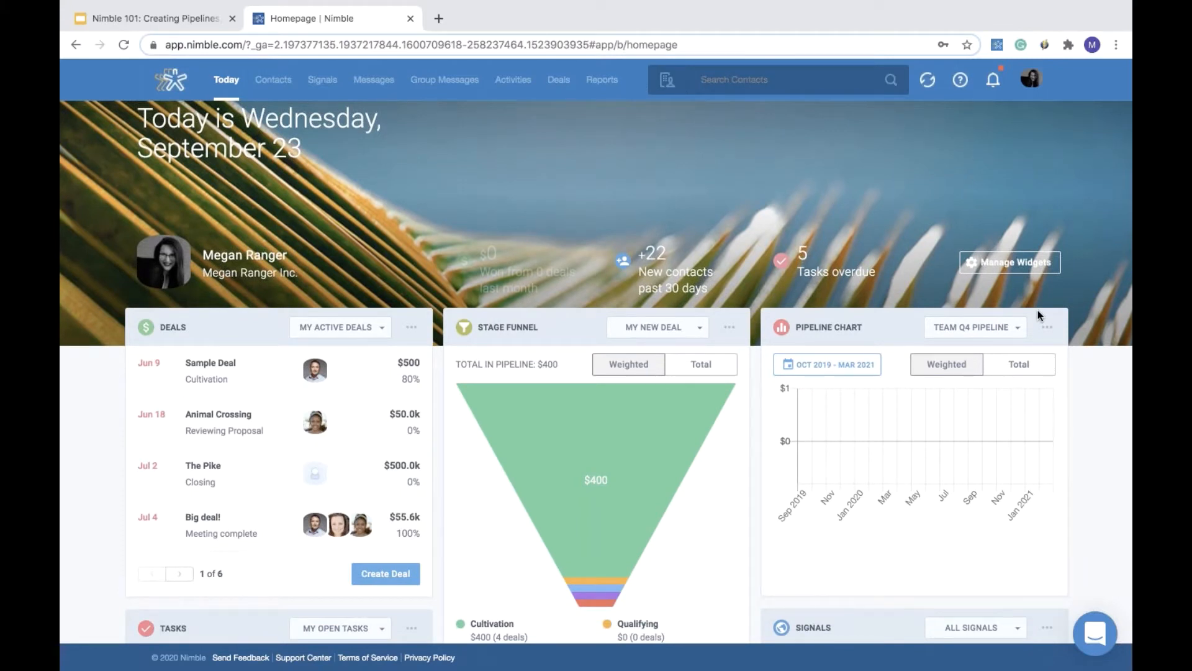
# View the Today page's widget management settings and close them again.
pyautogui.scroll(-1, 1038, 310)
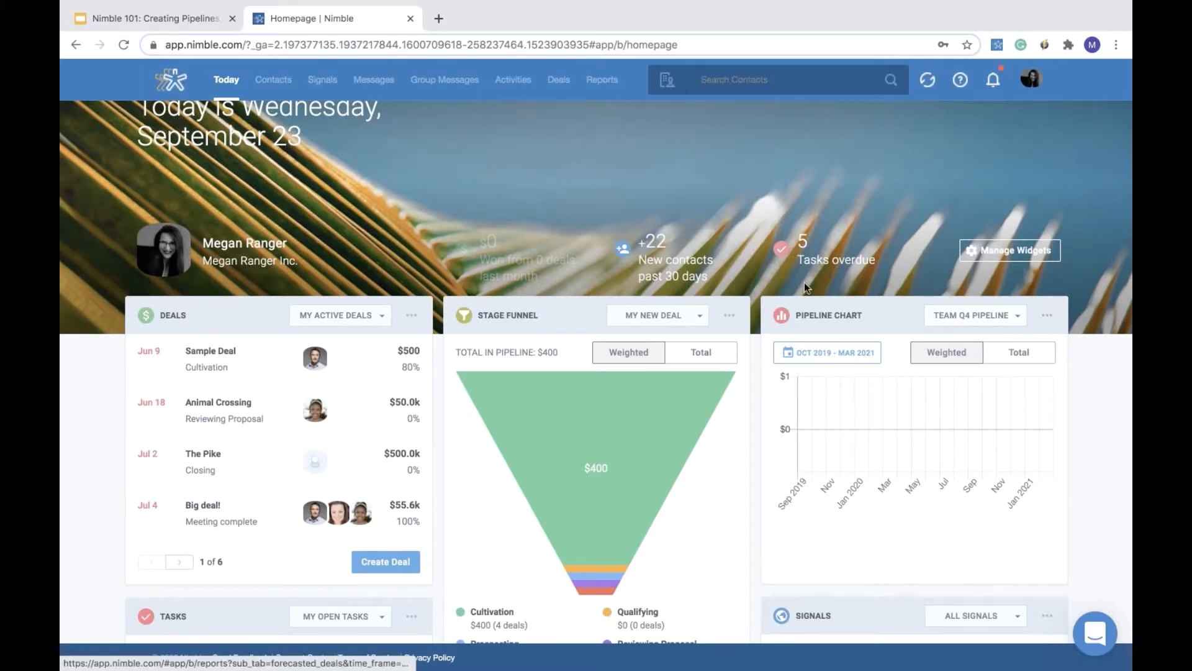
pyautogui.click(731, 317)
pyautogui.click(680, 348)
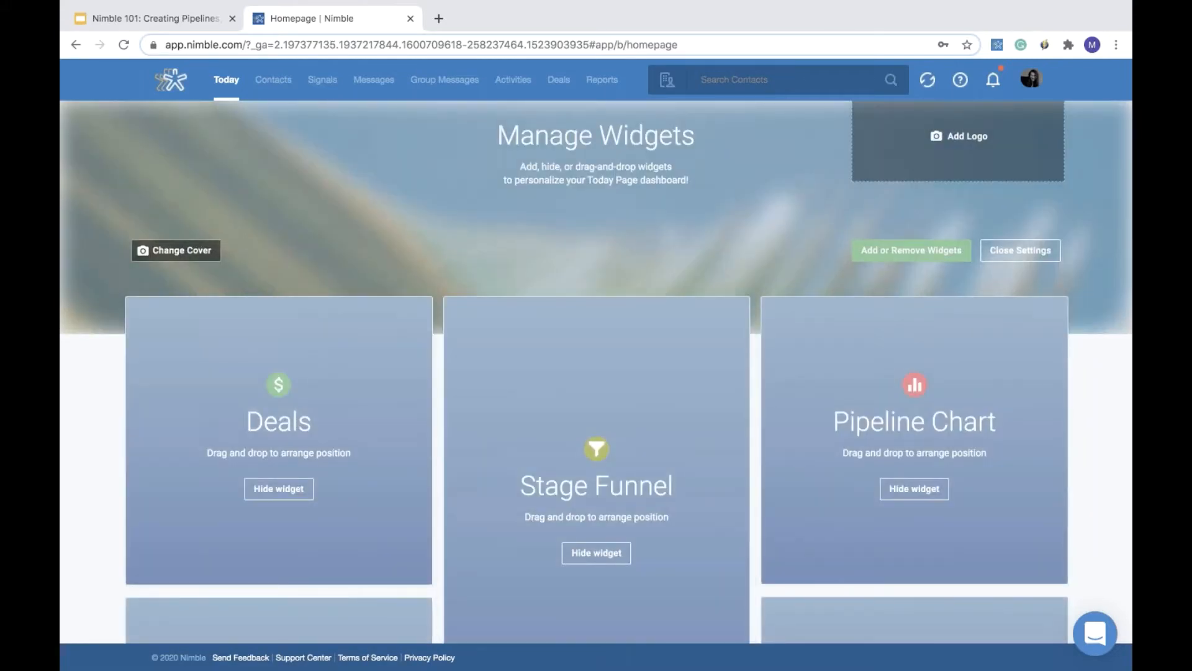
pyautogui.click(1030, 253)
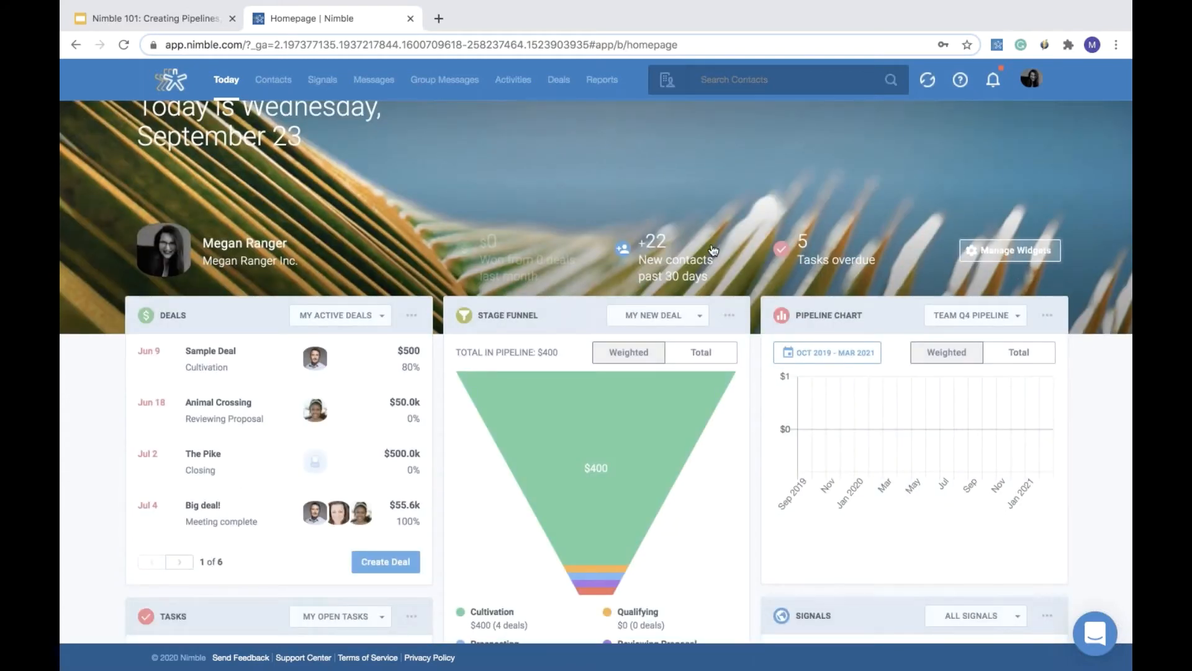
# Review the Deals widget's filter options and the Sample Deal record it links to, ending back on the Today page.
pyautogui.scroll(-3, 714, 250)
pyautogui.scroll(1, 335, 342)
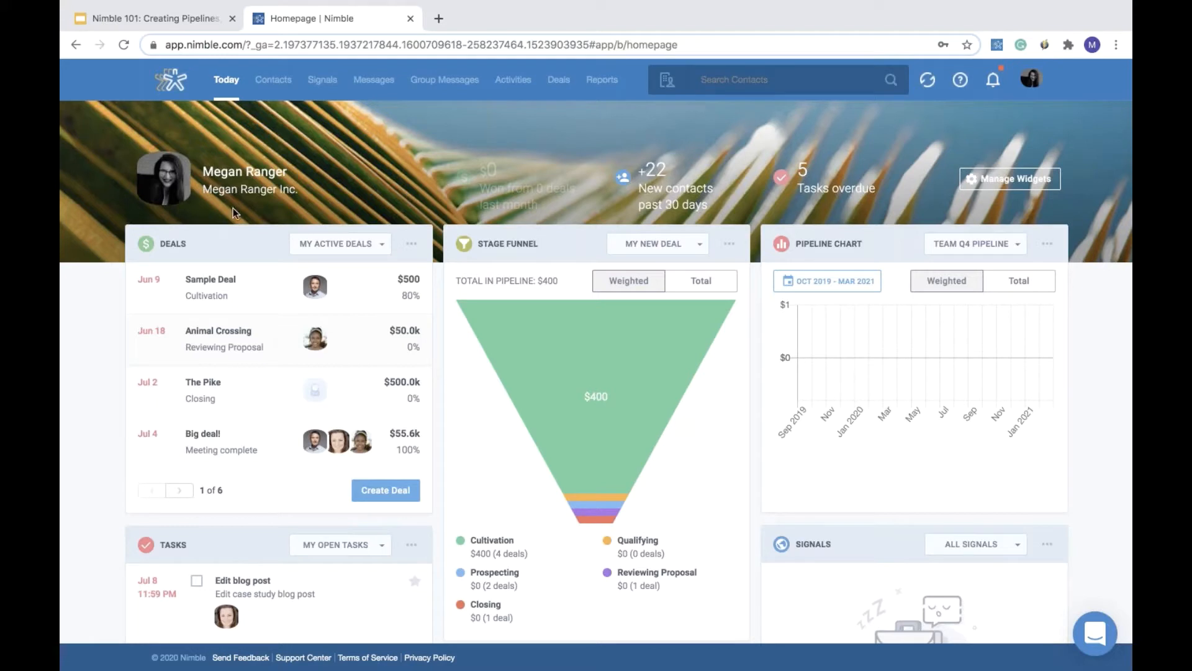
pyautogui.click(317, 247)
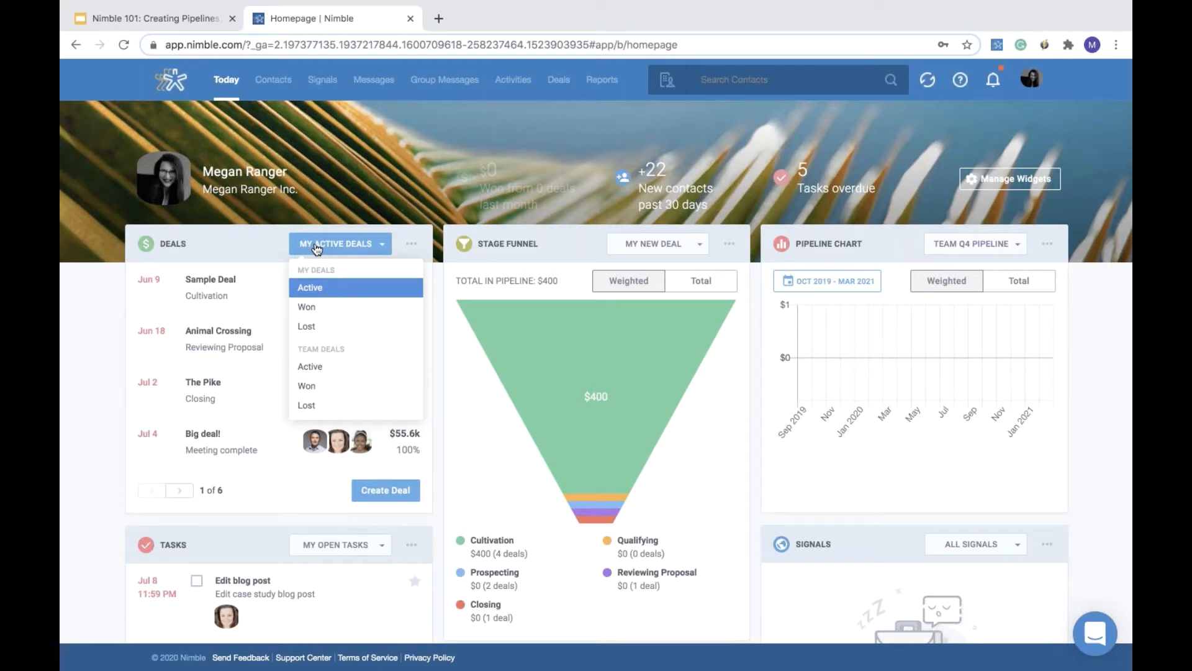
pyautogui.click(351, 505)
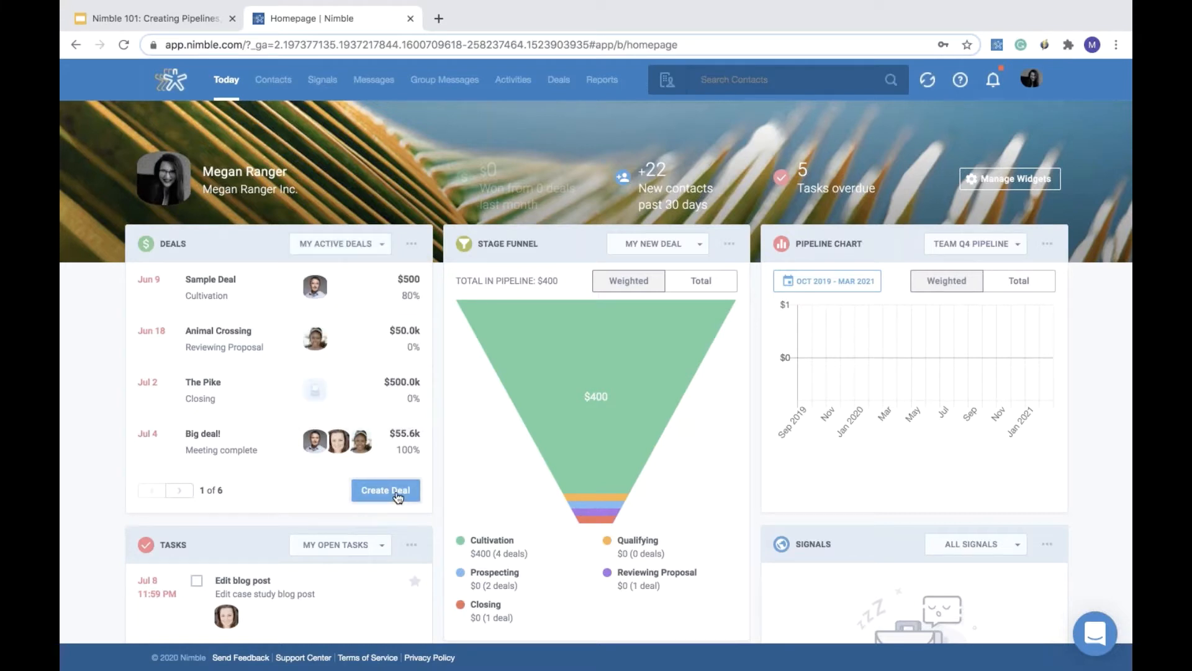
pyautogui.click(259, 304)
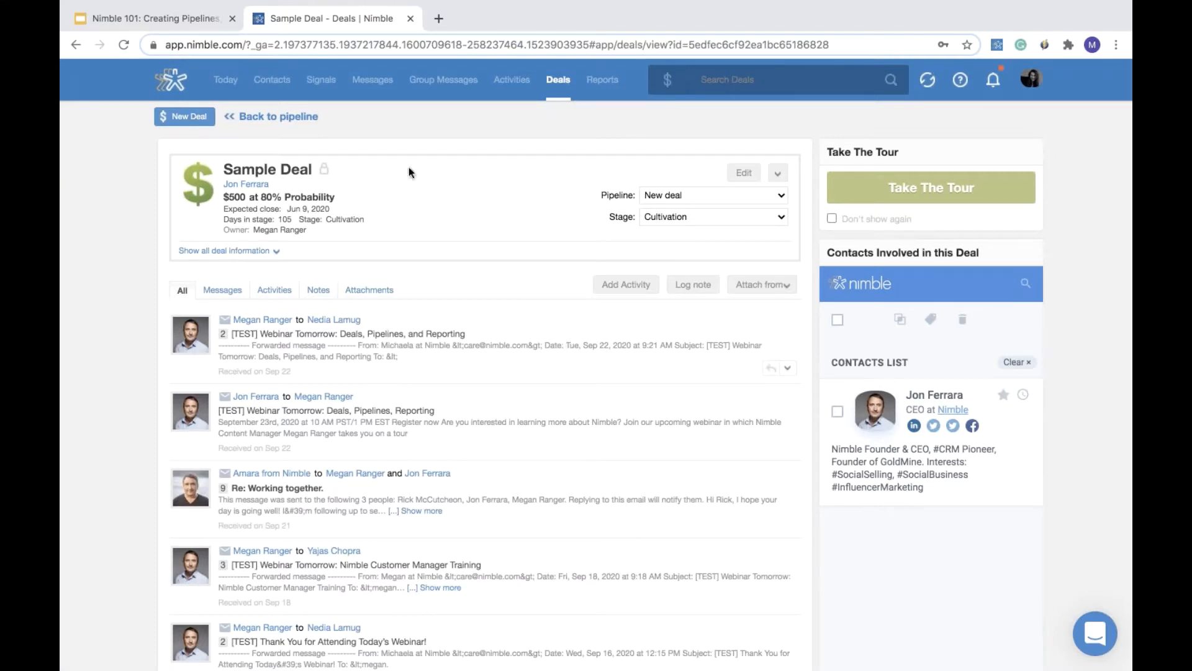
pyautogui.click(226, 80)
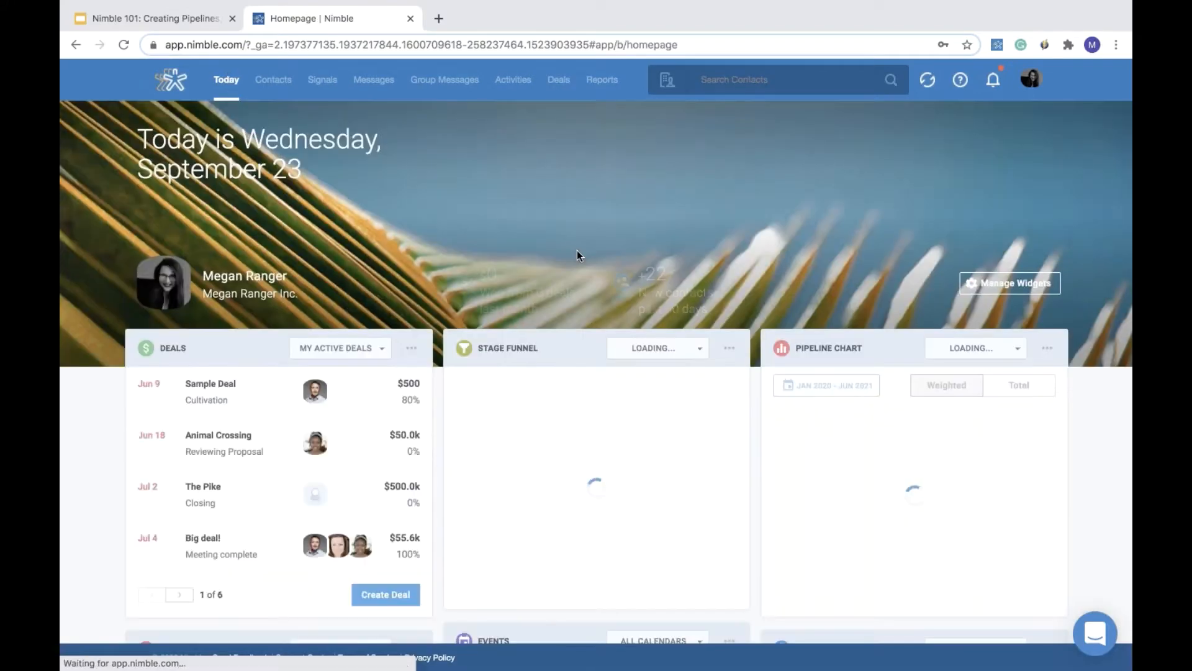
# Switch the Pipeline Chart widget from weighted to total values and view its date range choices.
pyautogui.scroll(-2, 650, 404)
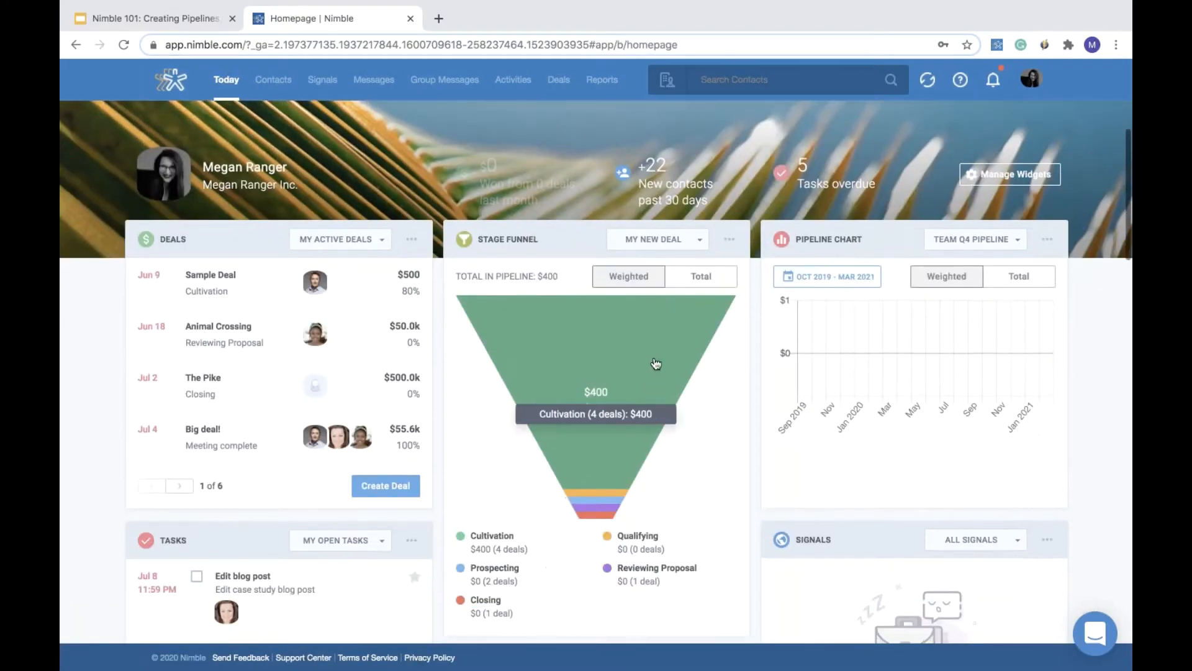
pyautogui.scroll(-1, 703, 470)
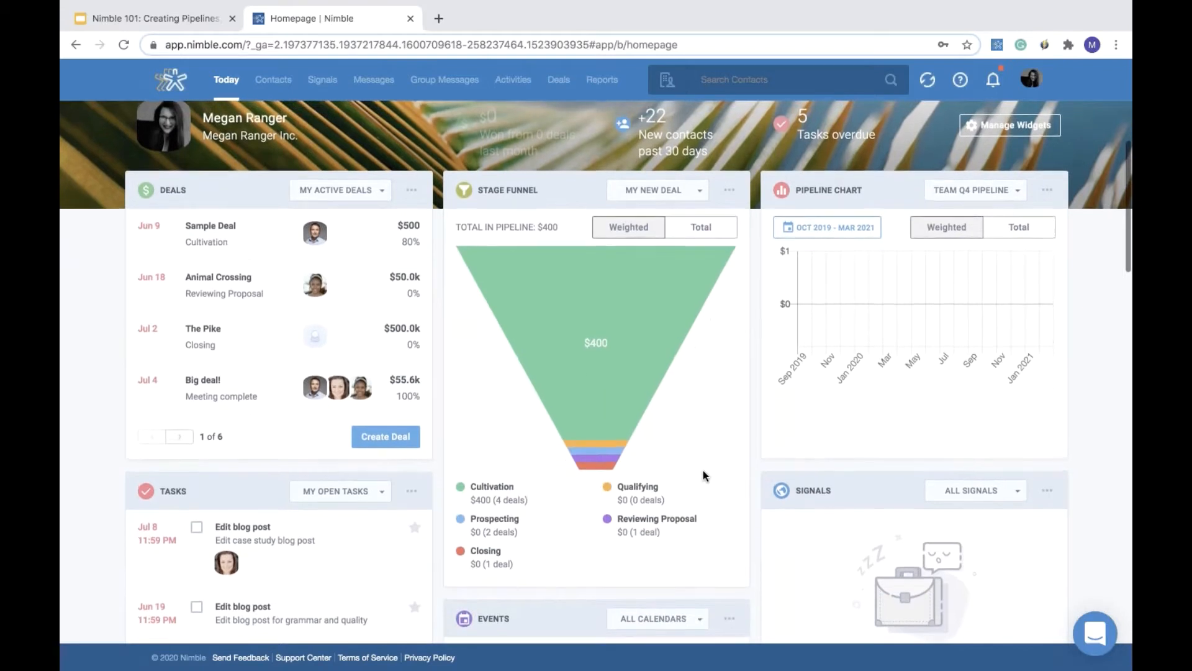
pyautogui.scroll(1, 703, 471)
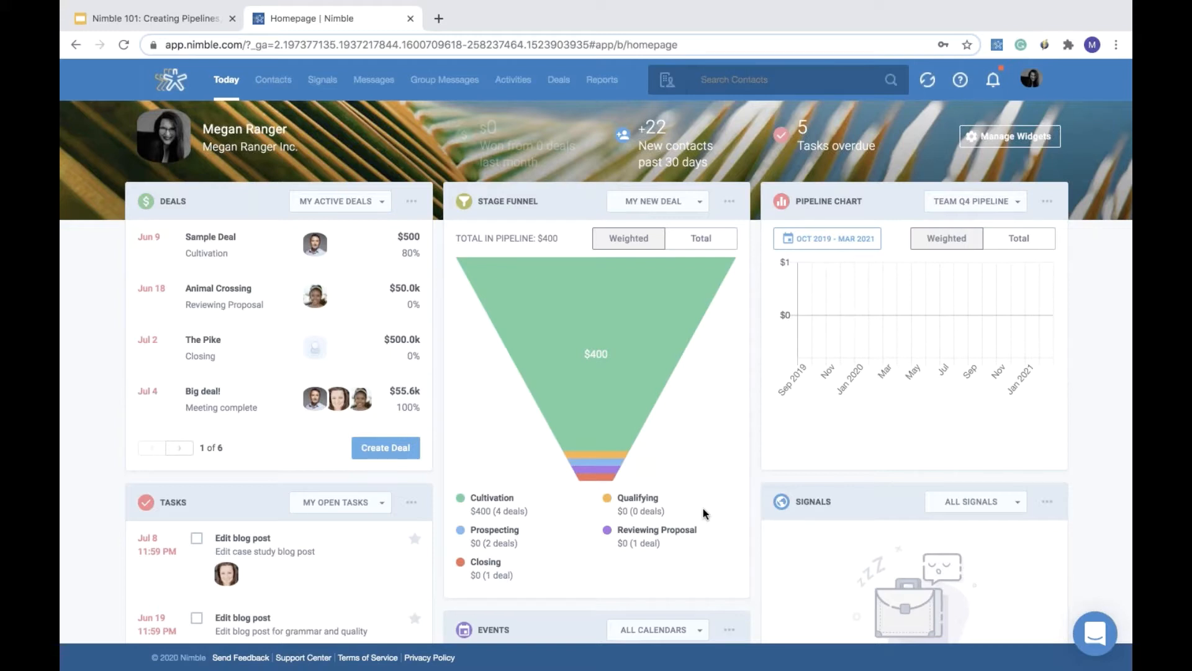
pyautogui.click(1022, 250)
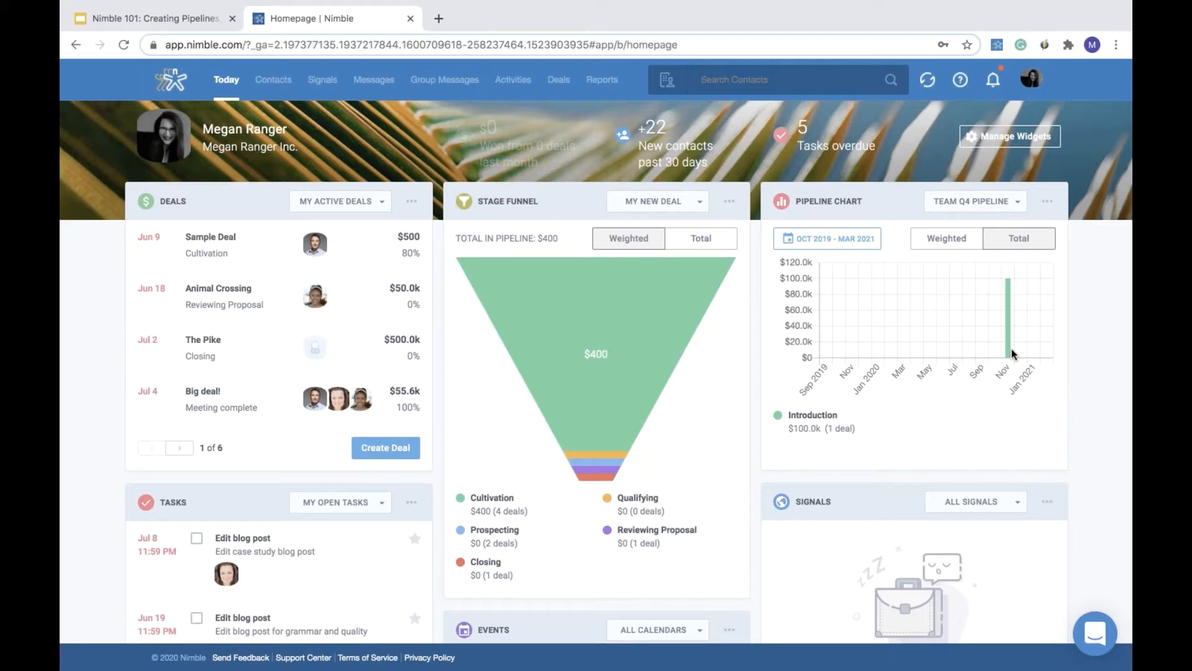
pyautogui.click(862, 244)
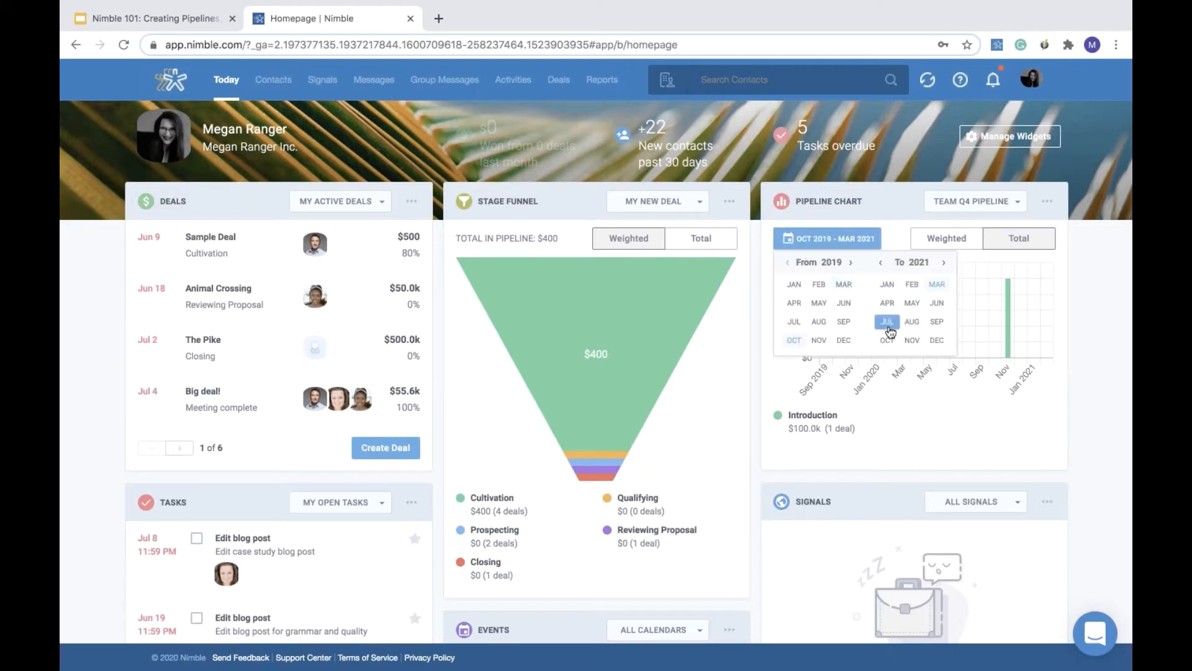
pyautogui.click(919, 449)
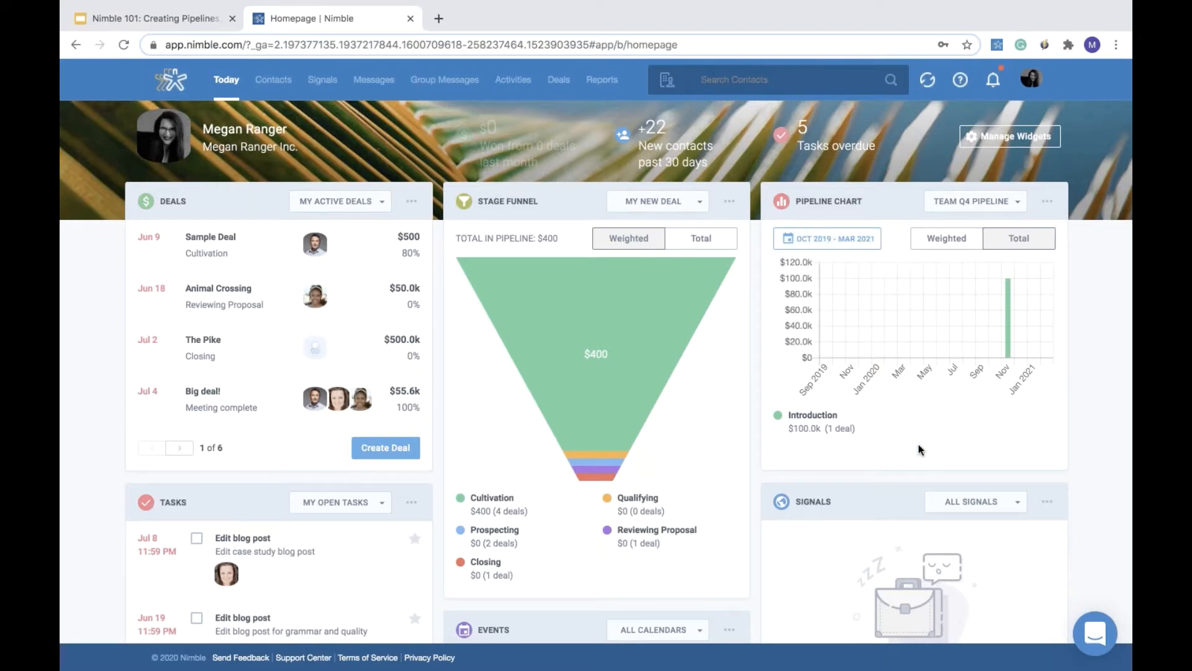
# Open the record of the second contact in the Recently Viewed contact list.
pyautogui.click(274, 90)
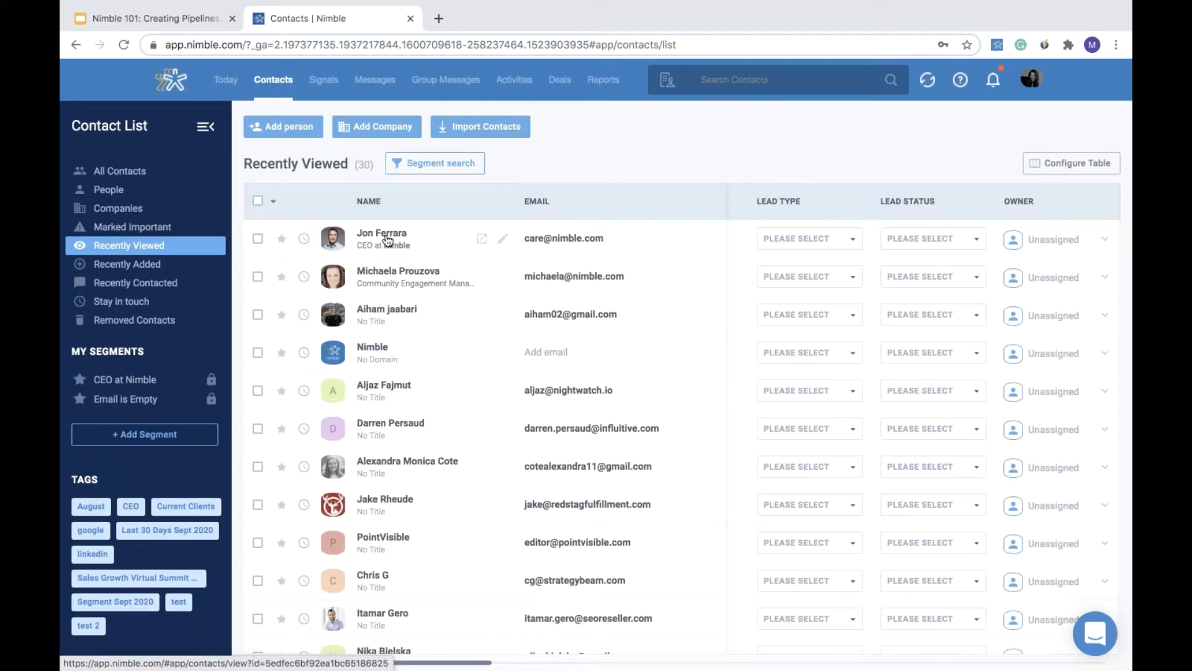
pyautogui.click(390, 277)
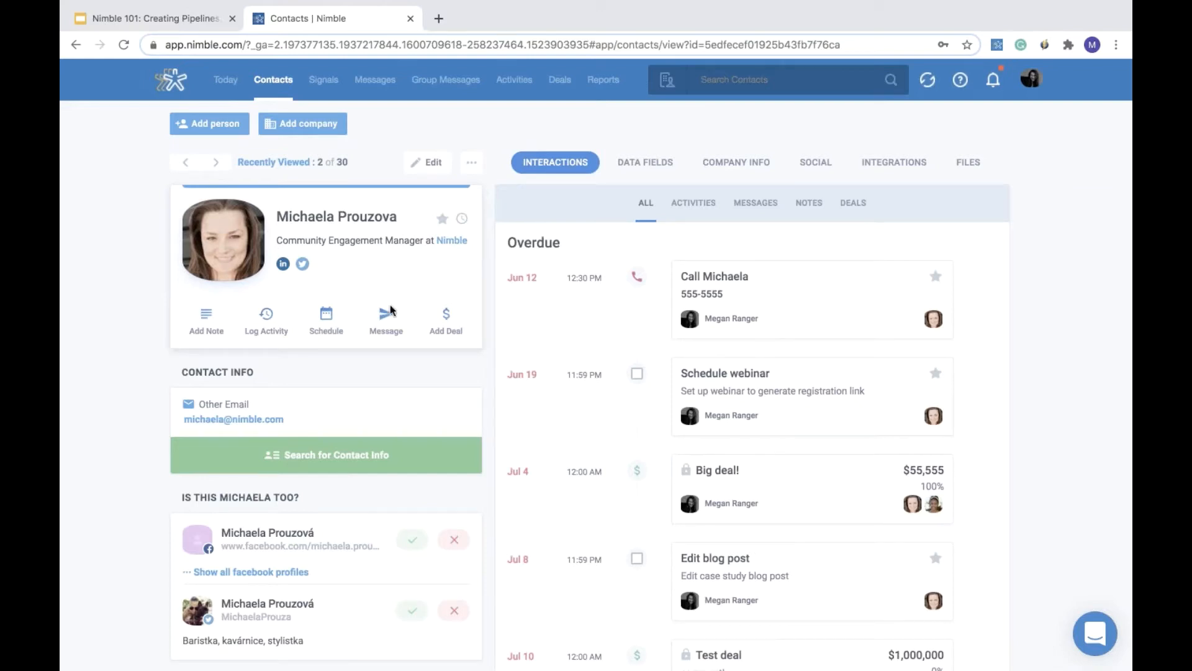
# Review the privacy, pipeline and stage options in a new deal form for this contact, and close the form without saving.
pyautogui.click(447, 329)
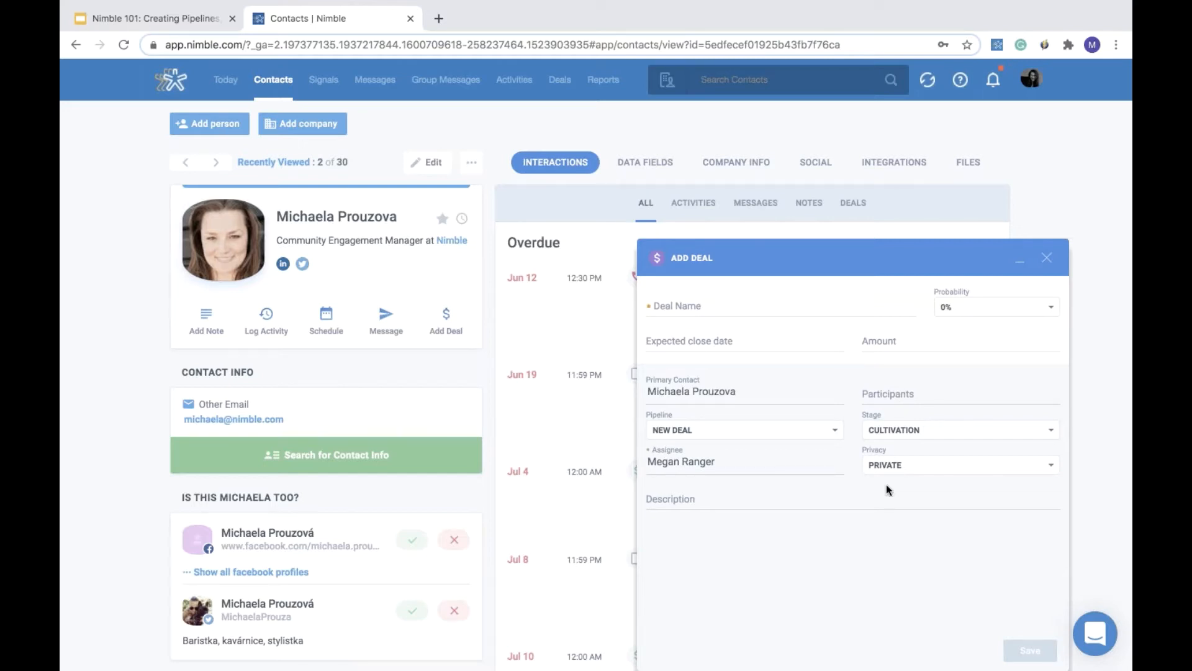
pyautogui.click(887, 467)
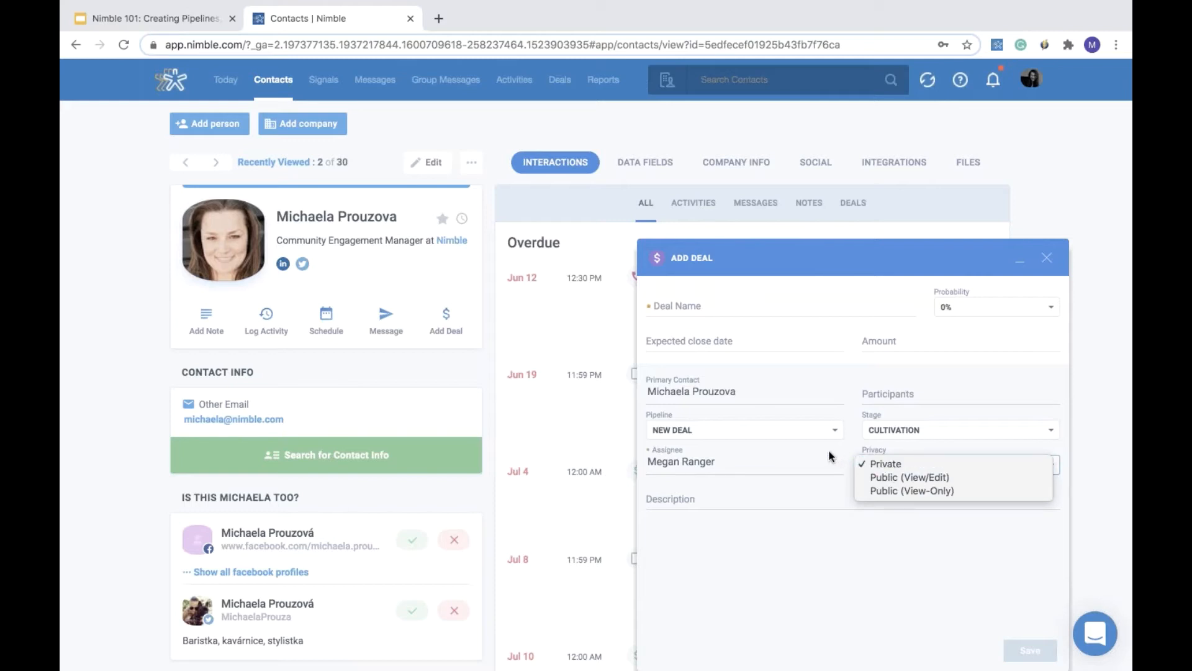
pyautogui.click(859, 460)
pyautogui.click(819, 431)
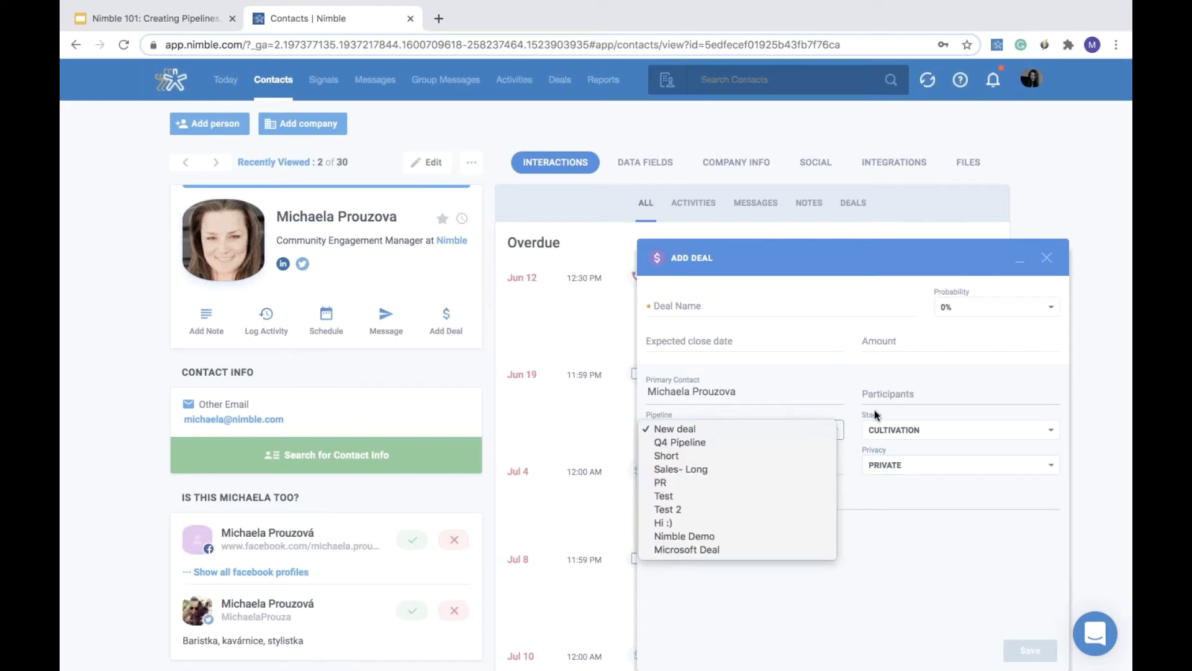
pyautogui.click(891, 429)
pyautogui.click(891, 428)
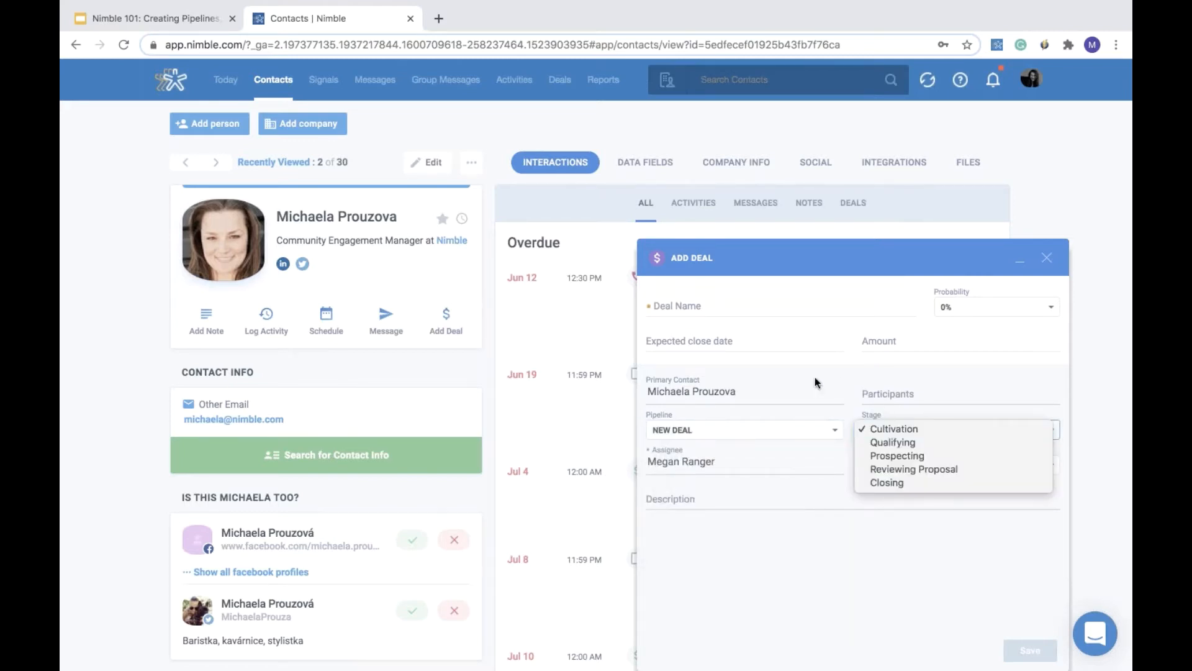
pyautogui.click(828, 592)
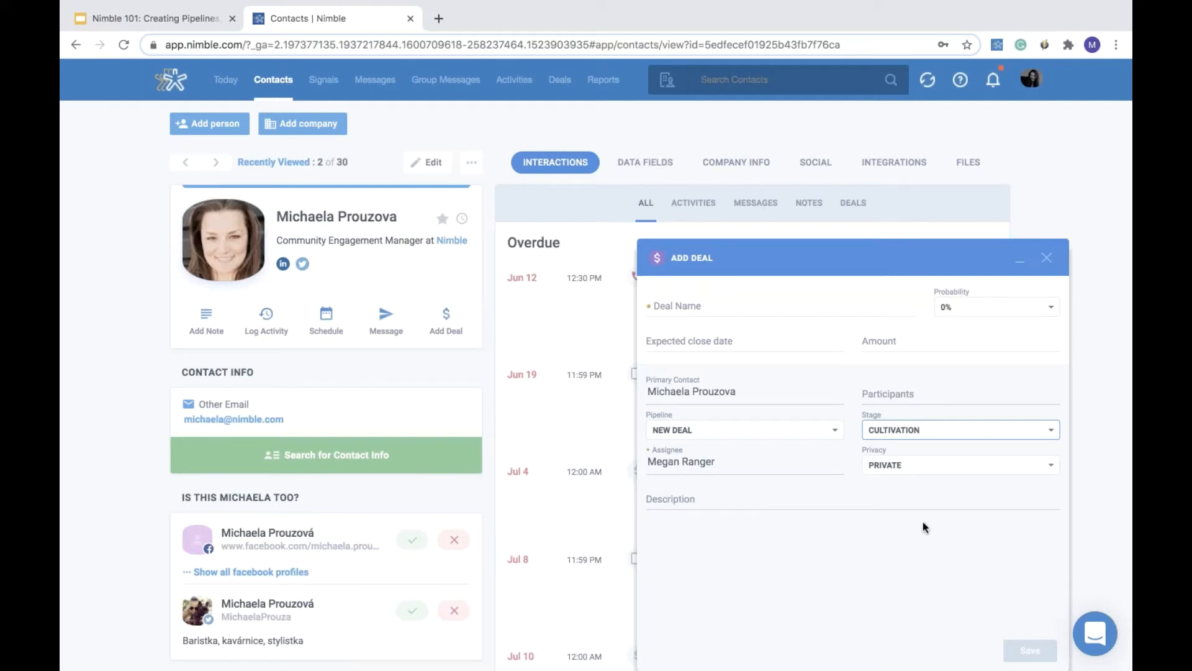
pyautogui.click(1047, 257)
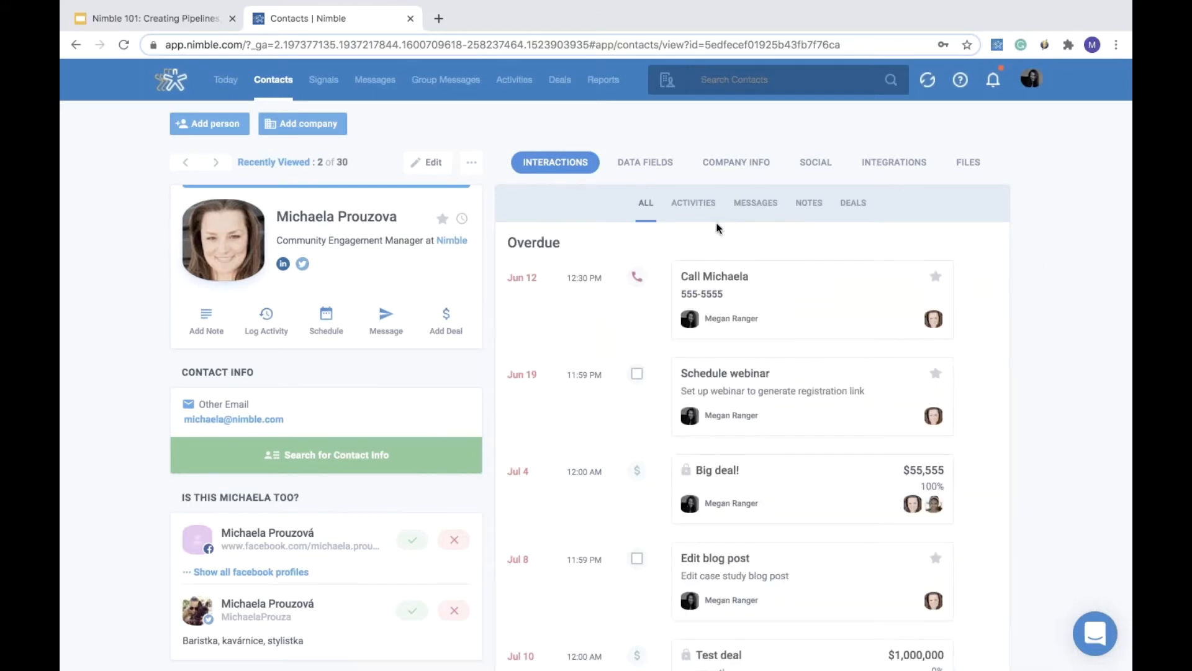
# Show only the deals among the contact's interactions.
pyautogui.click(850, 206)
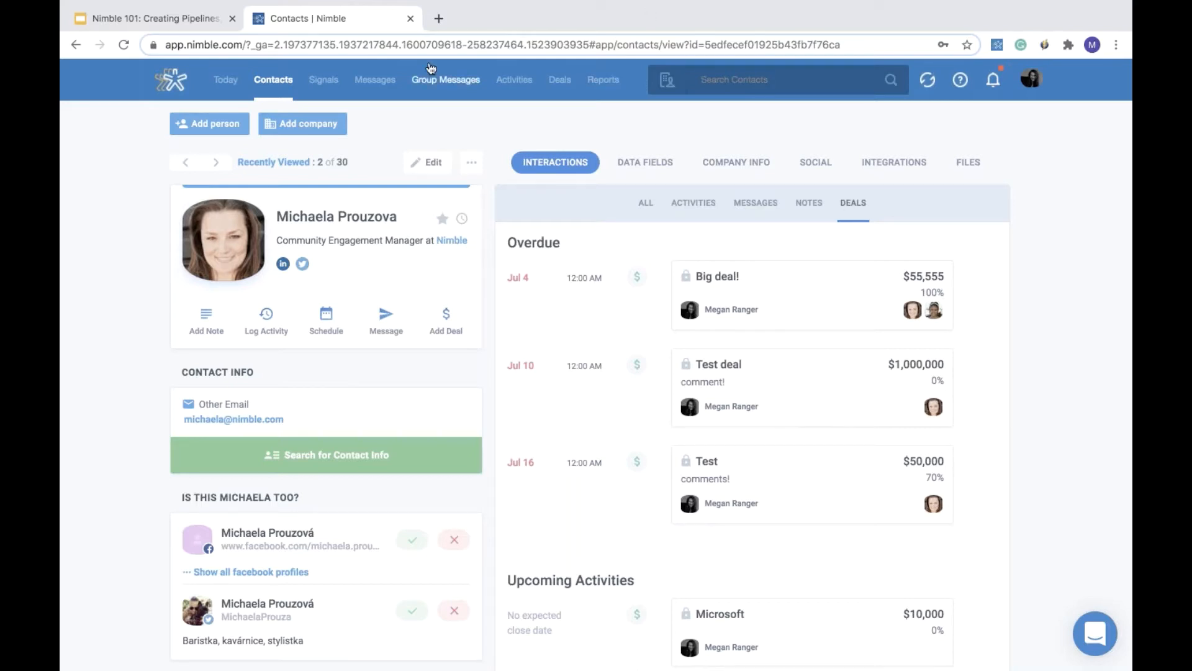
# Open the deals board, view the Microsoft Deal pipeline, and switch the board to the New deal pipeline.
pyautogui.click(570, 83)
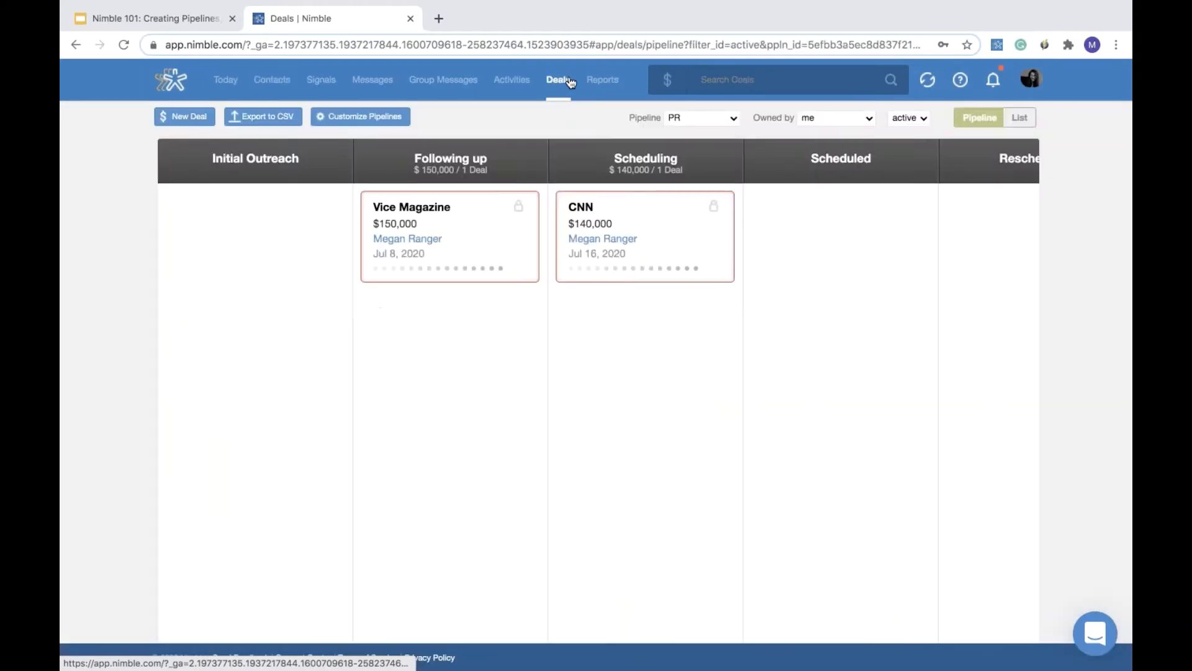
pyautogui.click(685, 120)
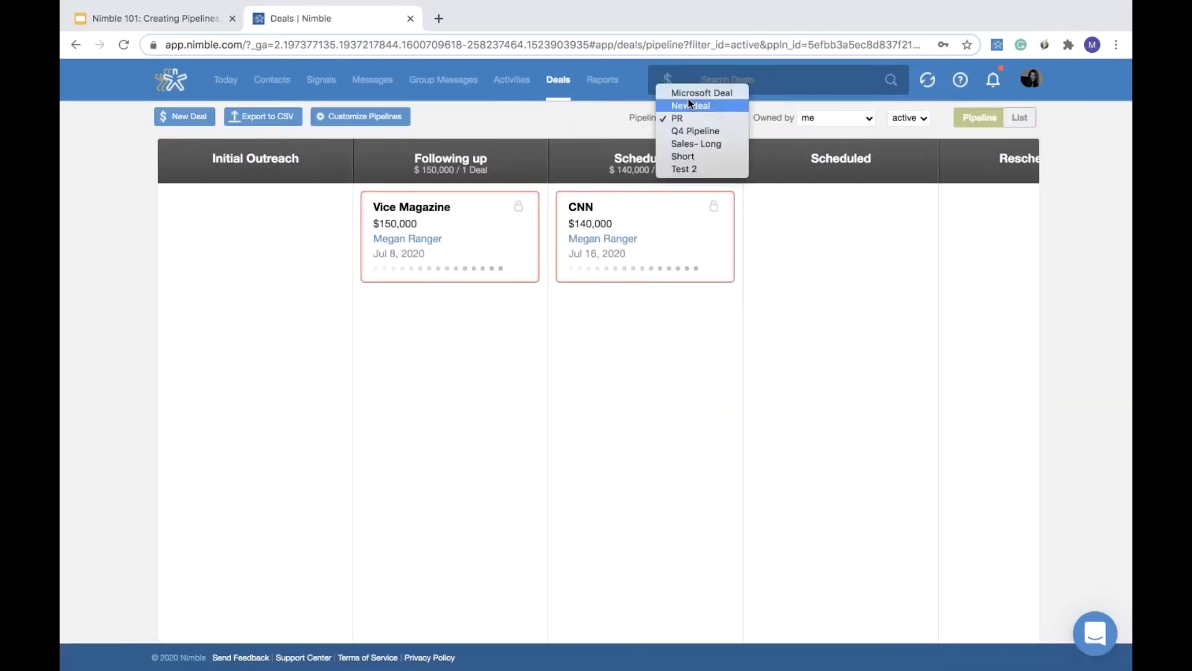
pyautogui.click(689, 93)
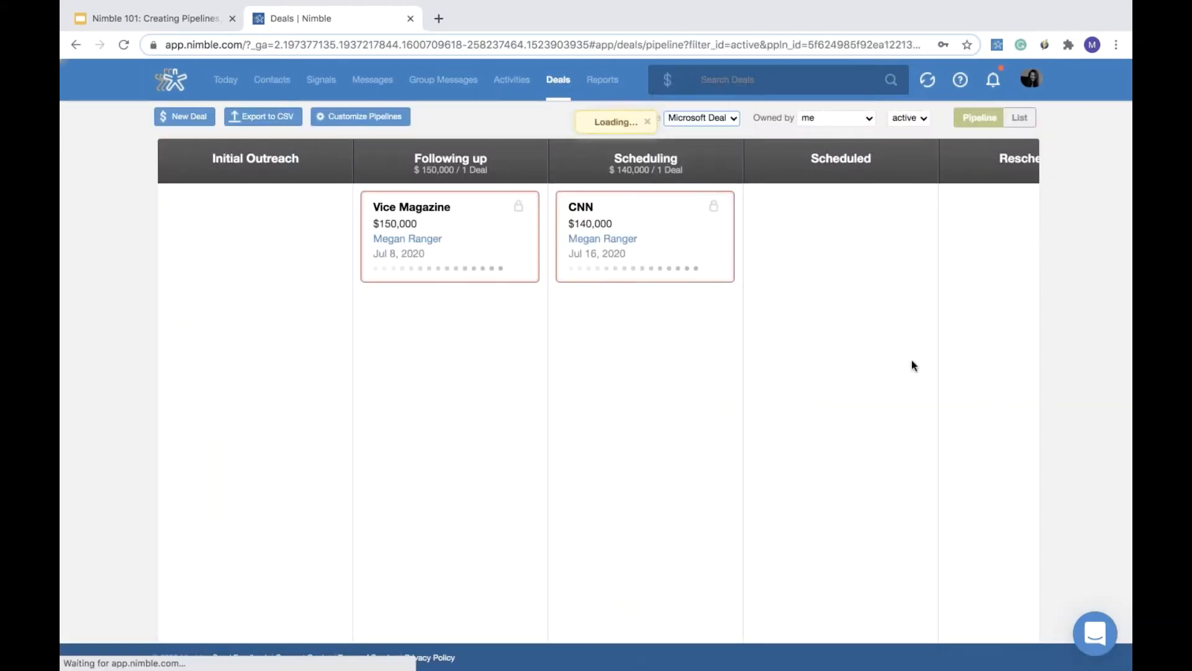
pyautogui.click(703, 120)
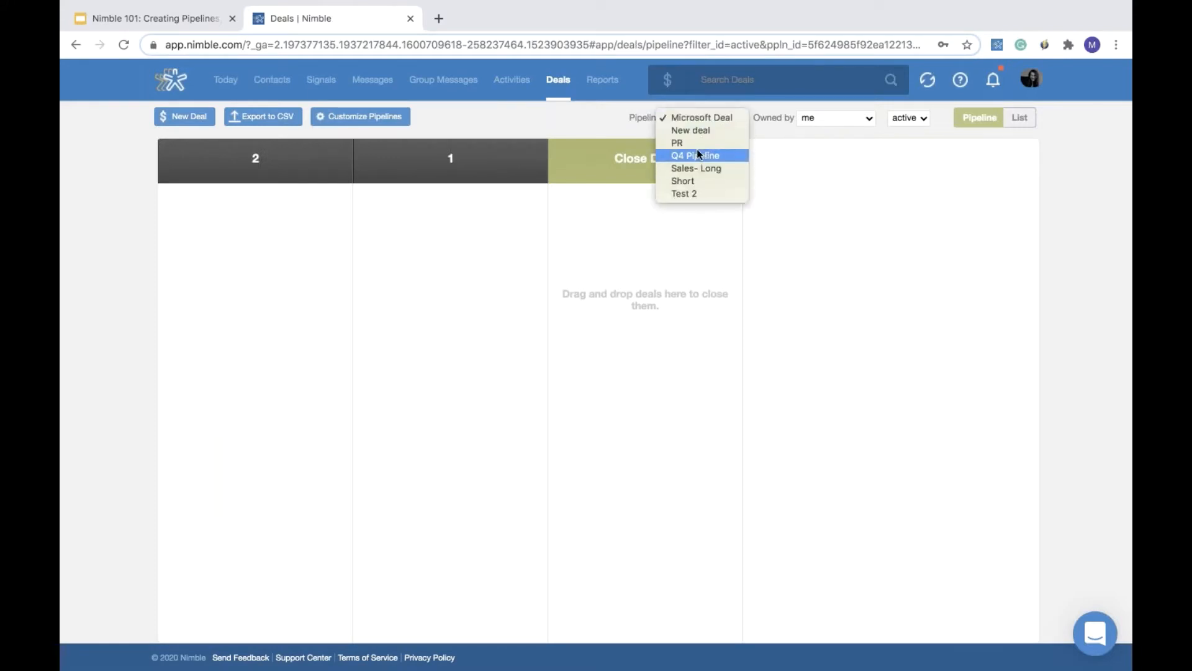
pyautogui.click(699, 132)
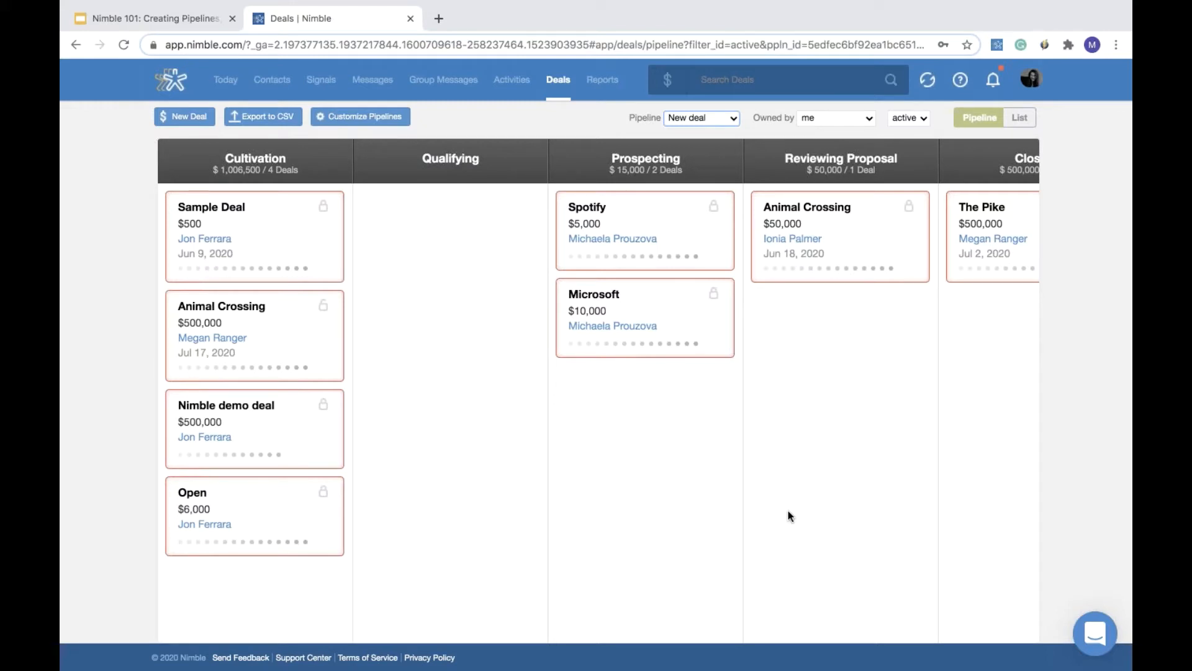
# View the blank New Deal form from the deals board and close it without saving.
pyautogui.click(185, 127)
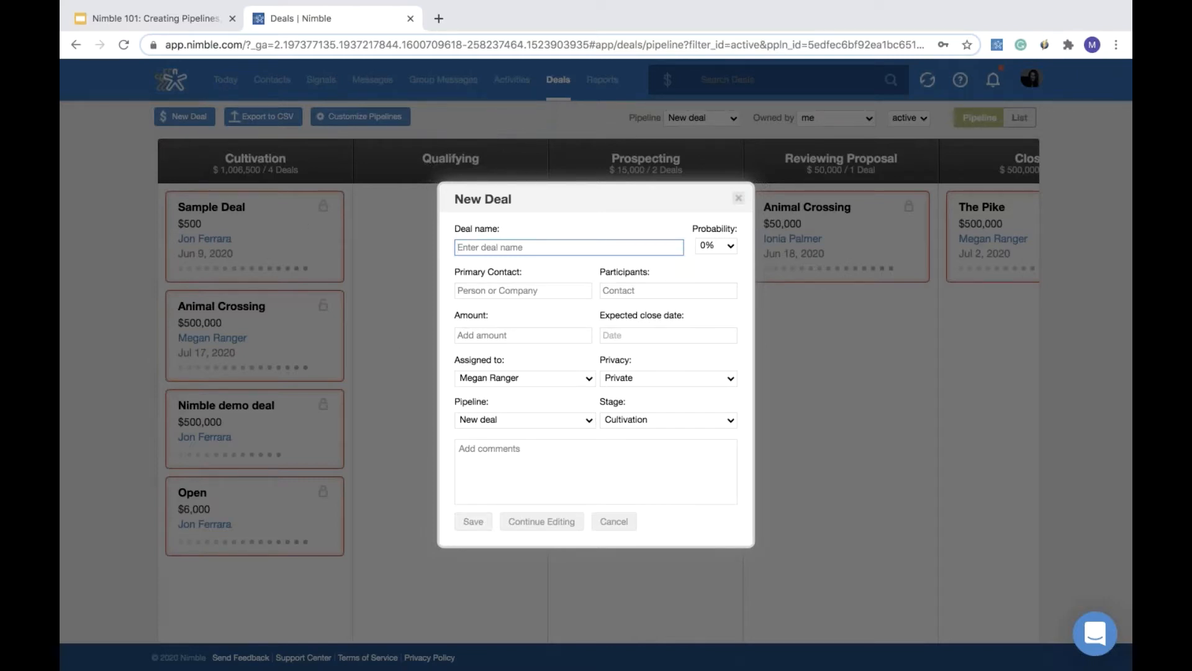
pyautogui.click(739, 200)
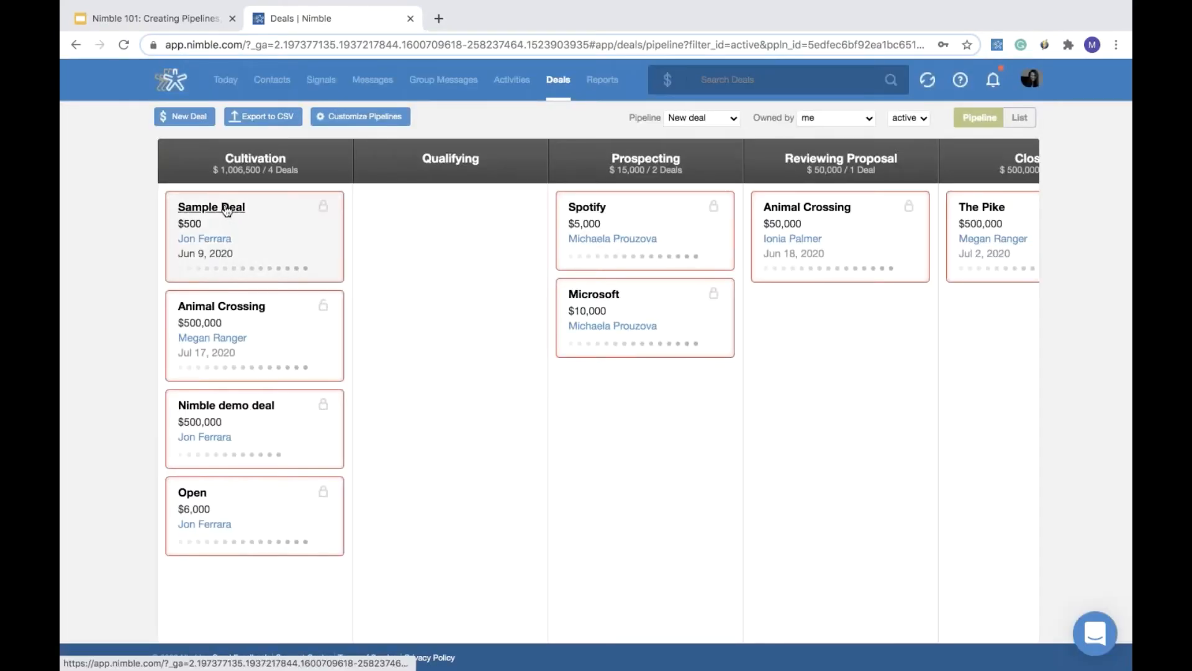
# Open the Sample Deal from the Cultivation stage and view its options for marking it won or lost or deleting it.
pyautogui.click(226, 209)
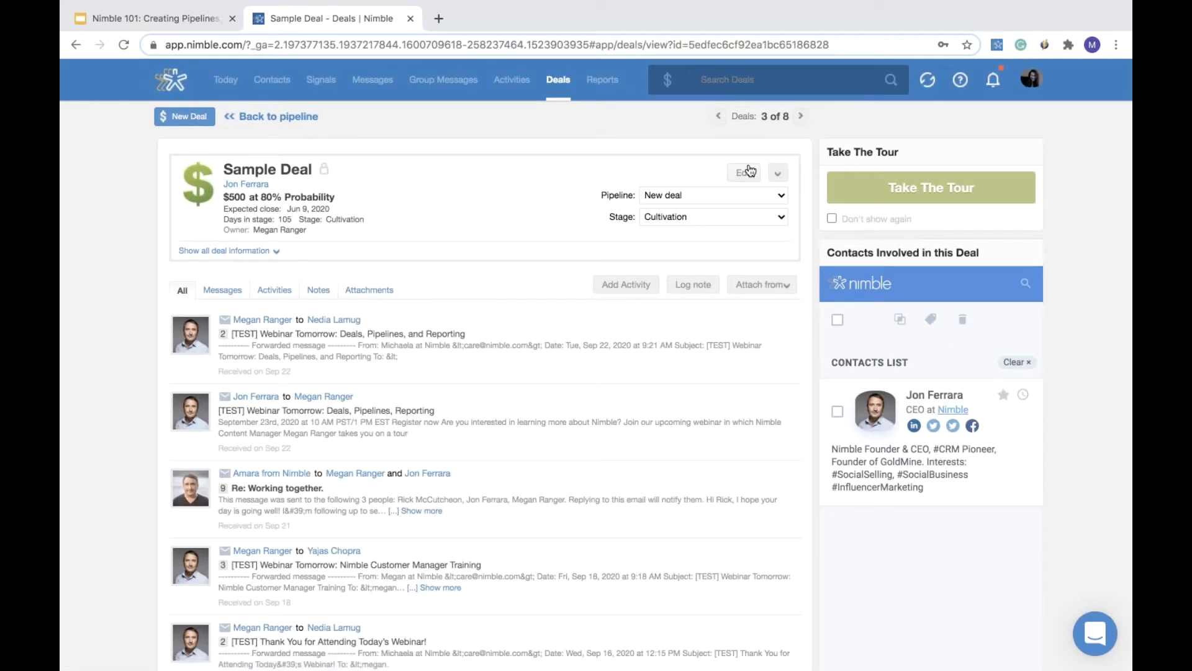
pyautogui.click(779, 176)
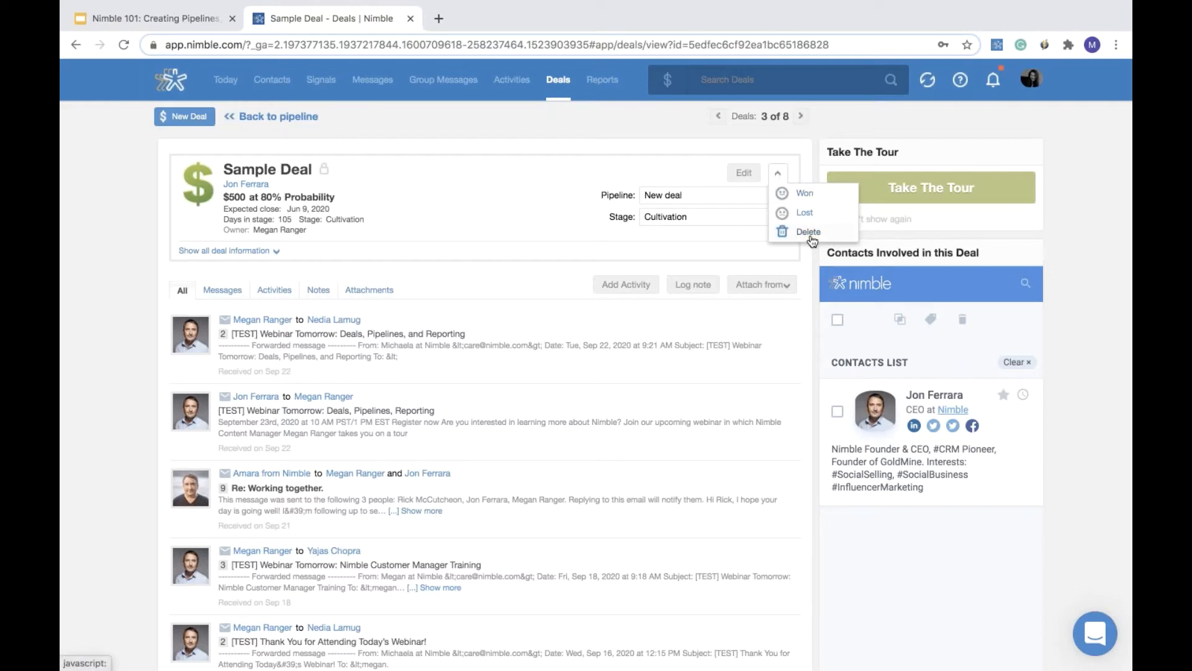
pyautogui.click(816, 398)
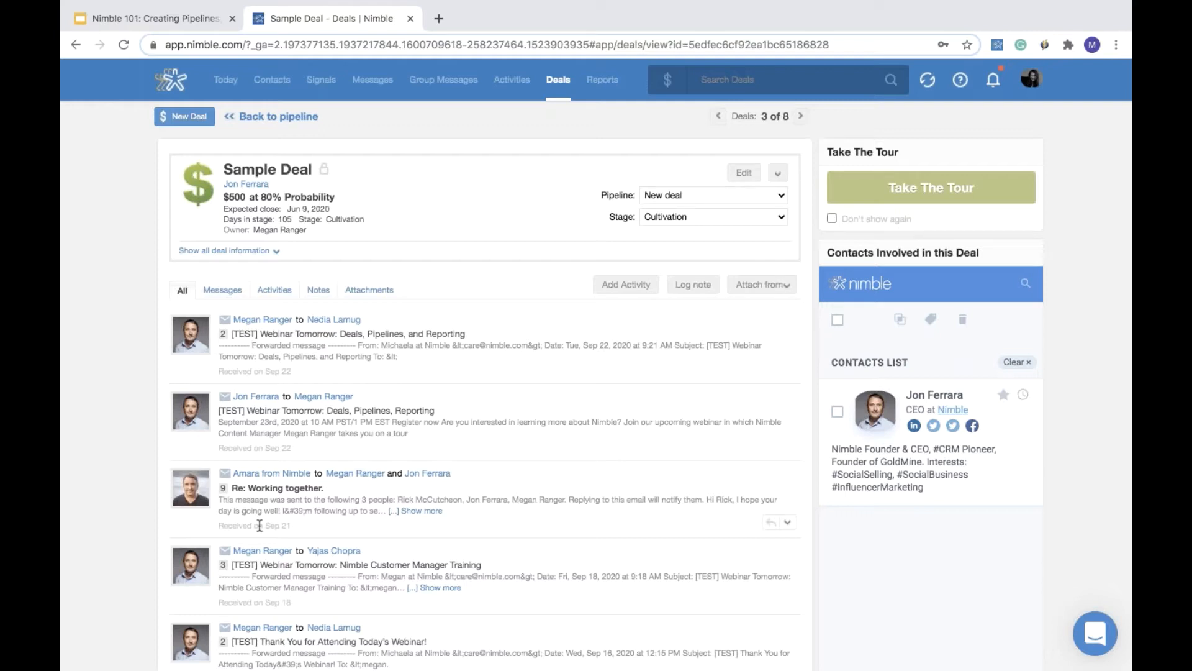
# Look through the Sample Deal's related messages, activities and notes.
pyautogui.click(221, 290)
pyautogui.click(281, 293)
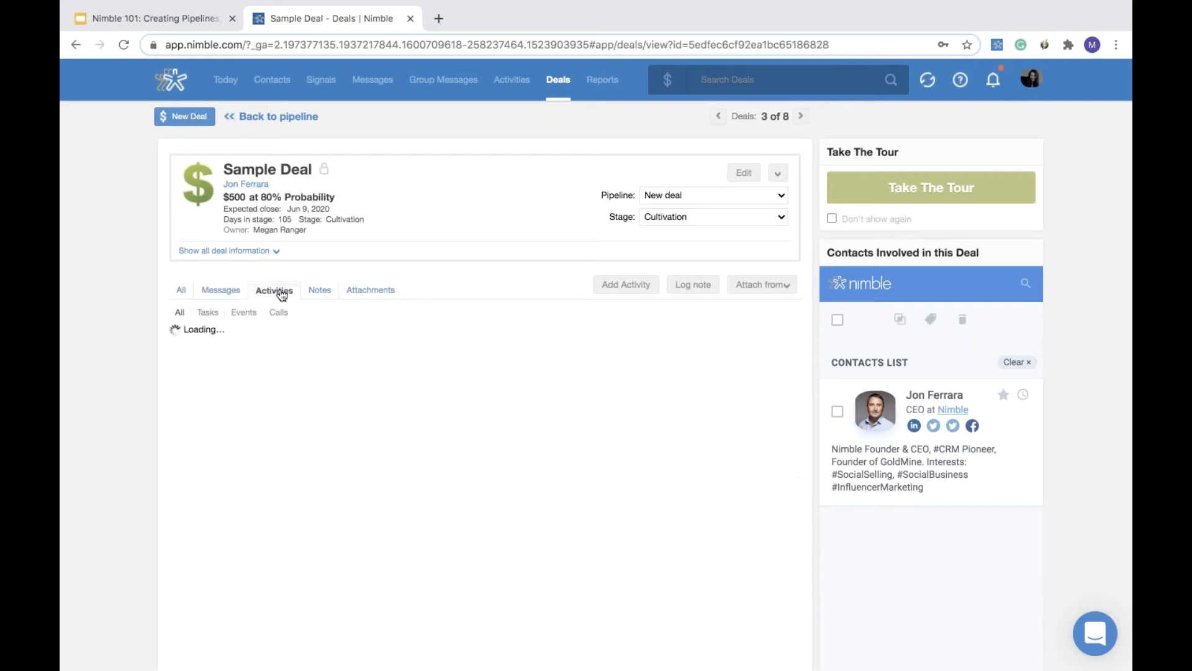
pyautogui.click(323, 292)
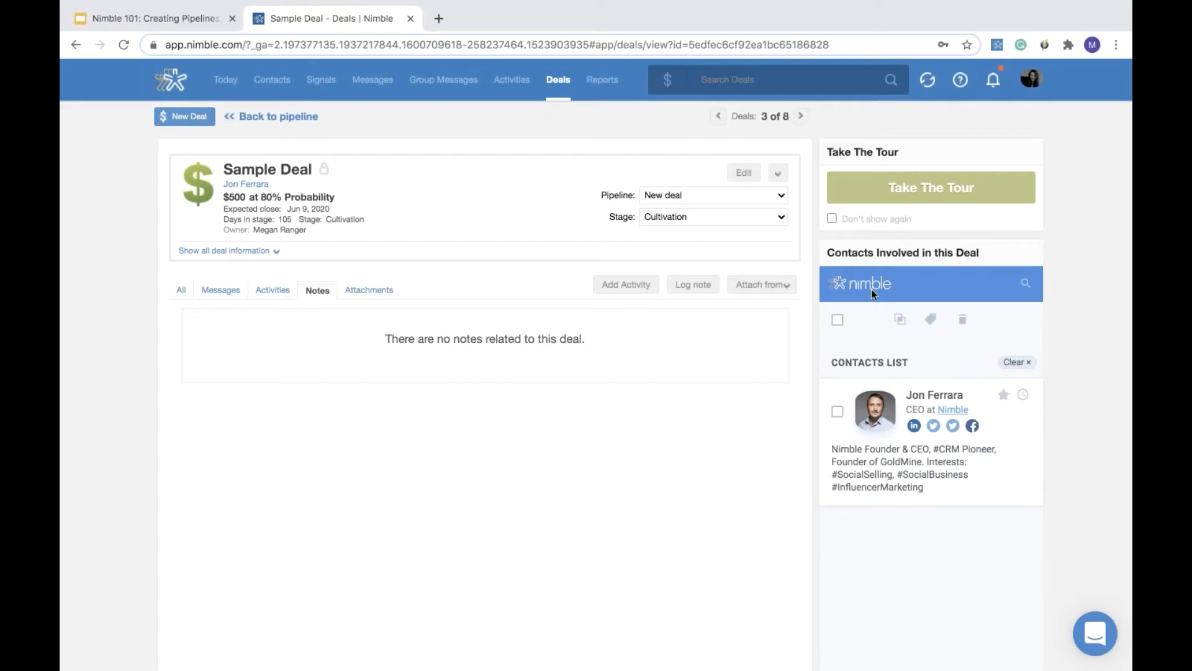
# View the details of the contact involved in the Sample Deal, and return to the pipeline board.
pyautogui.click(916, 456)
pyautogui.scroll(-4, 998, 420)
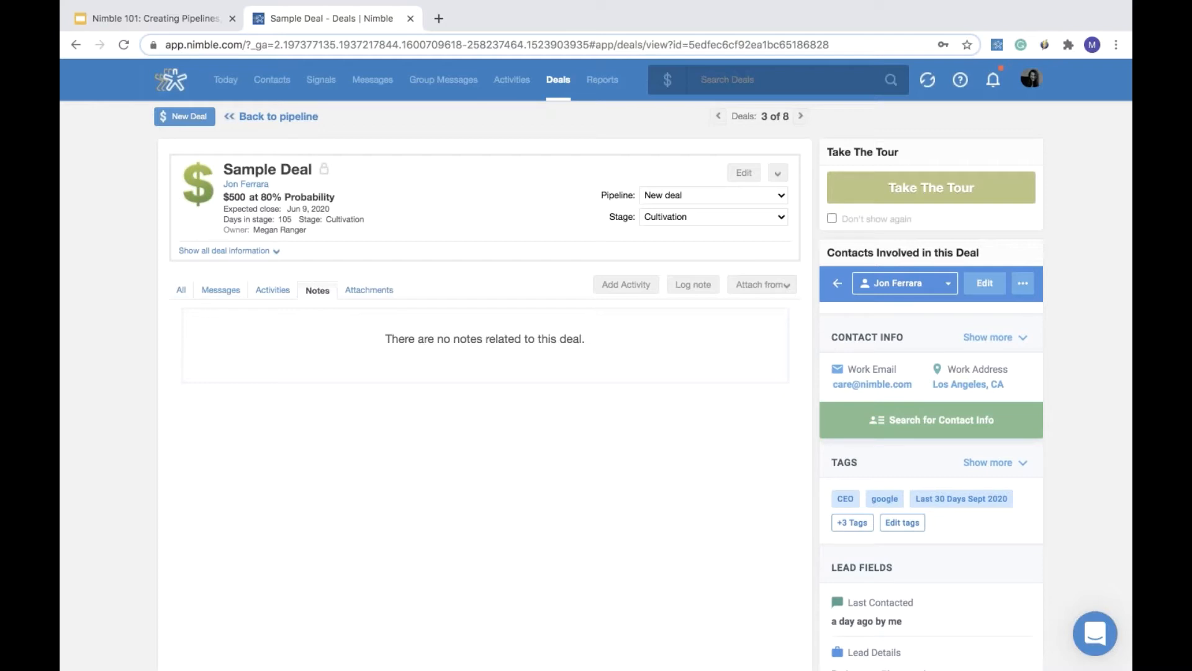
pyautogui.click(284, 118)
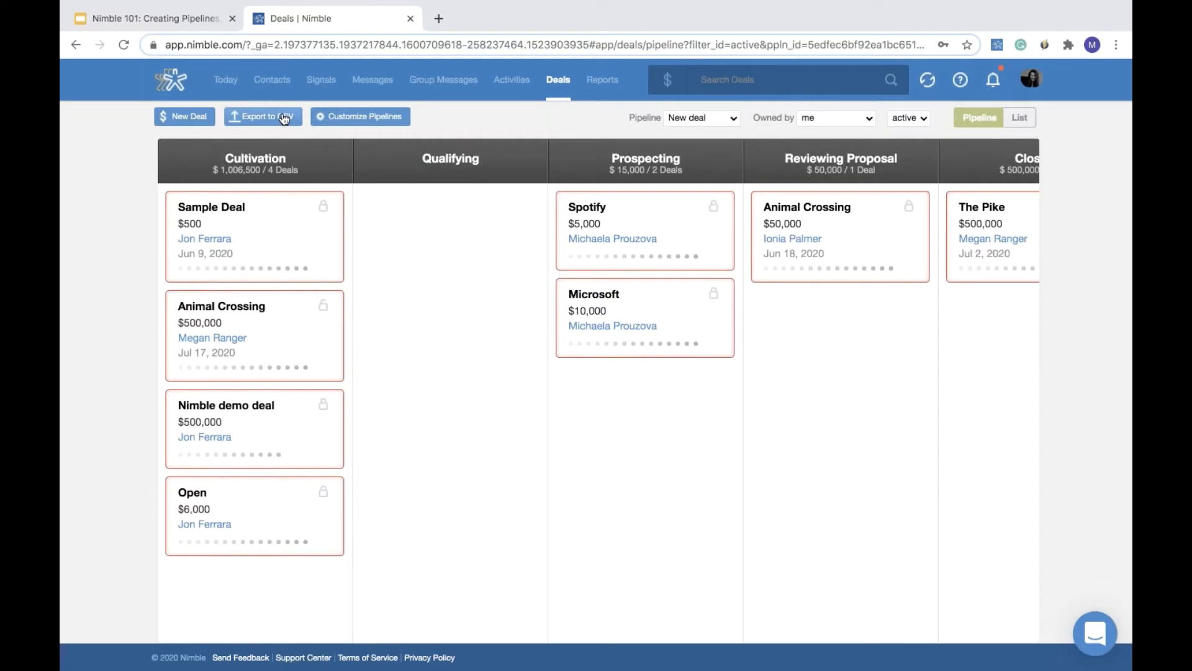
# View the deal export options, including the assignee choices, and cancel the export.
pyautogui.click(284, 118)
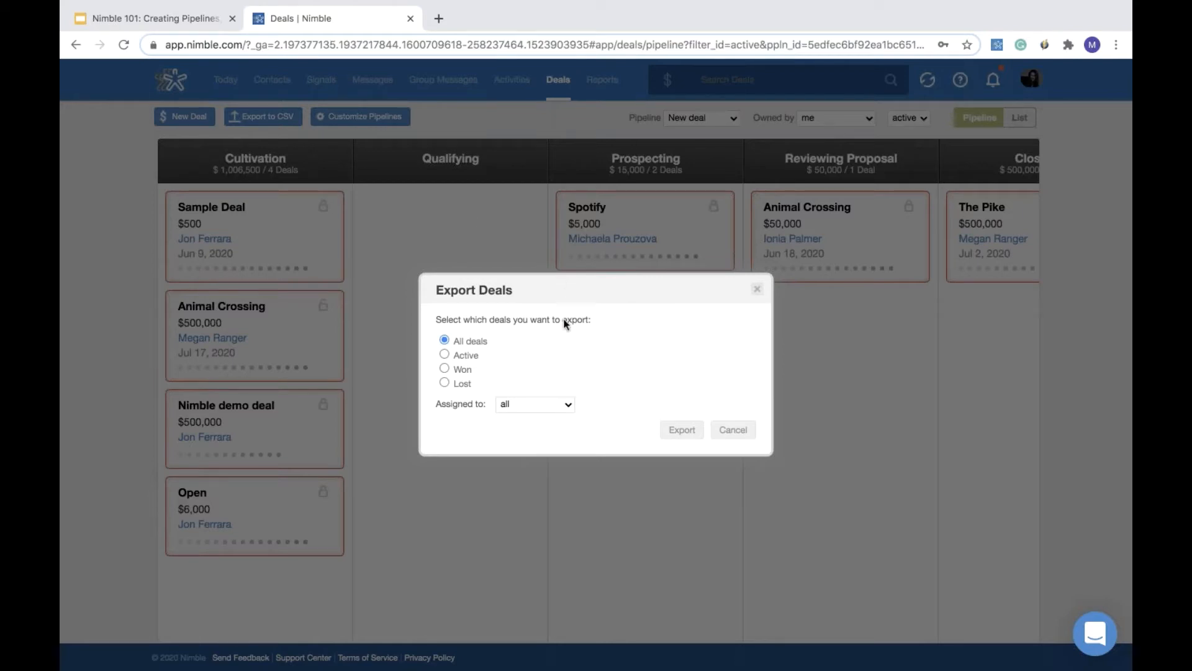
pyautogui.click(546, 407)
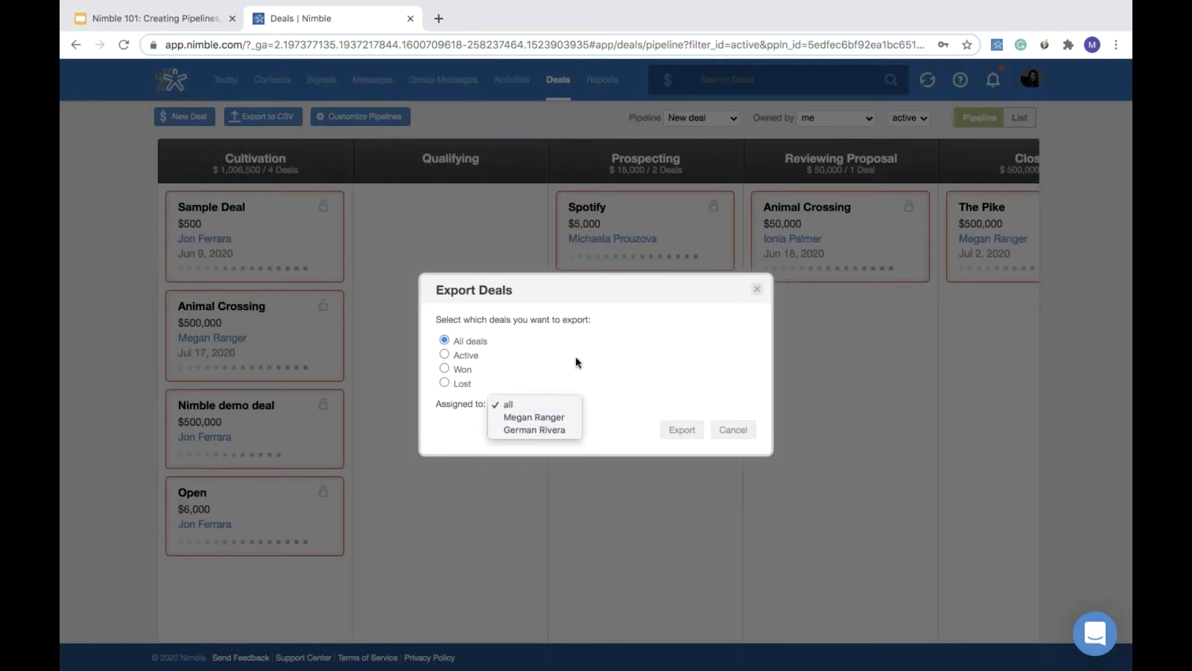
pyautogui.click(569, 397)
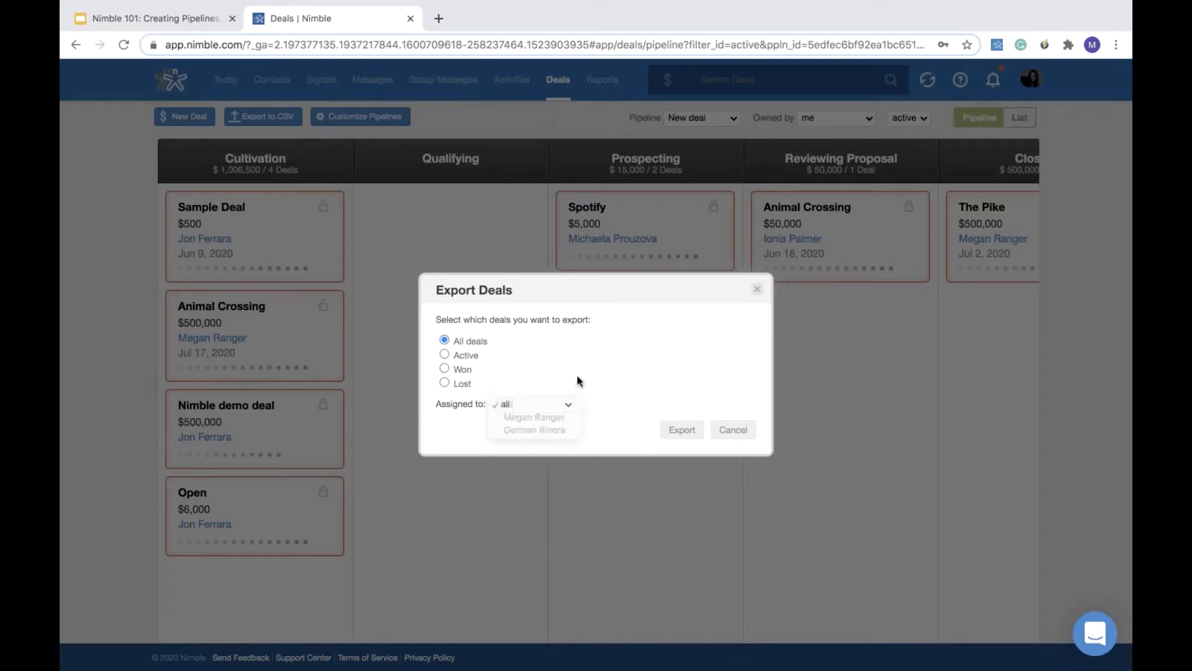
pyautogui.click(732, 430)
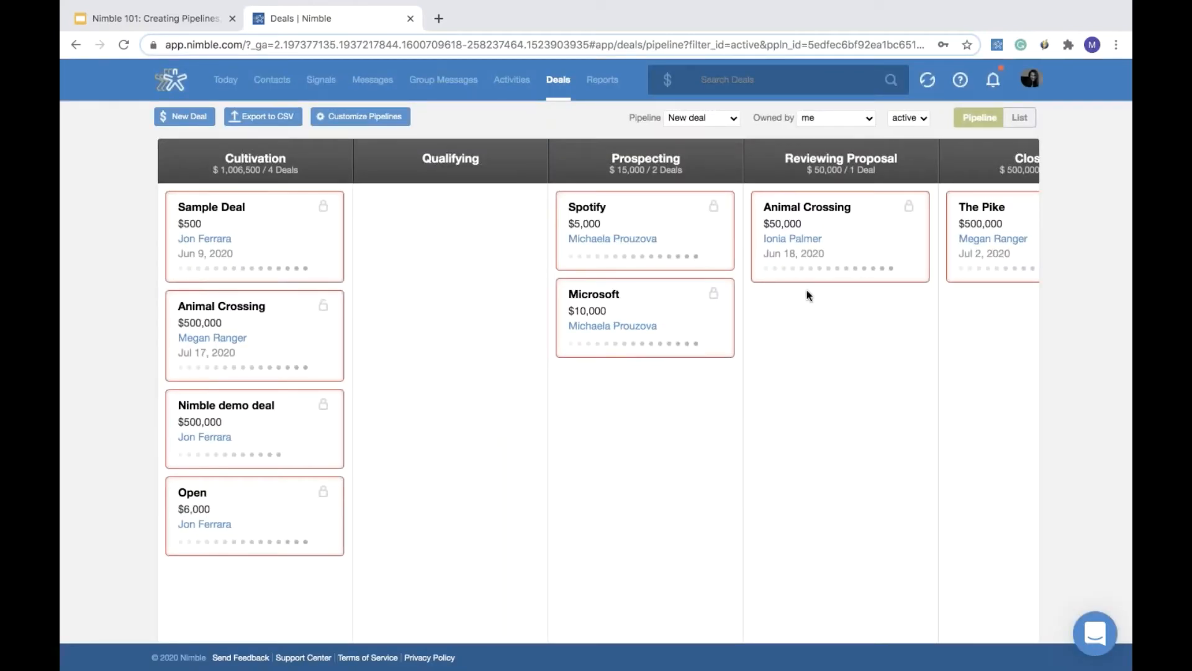
# View the deals as a list, and move the Sample Deal from Cultivation to Qualifying on the pipeline board.
pyautogui.click(1017, 118)
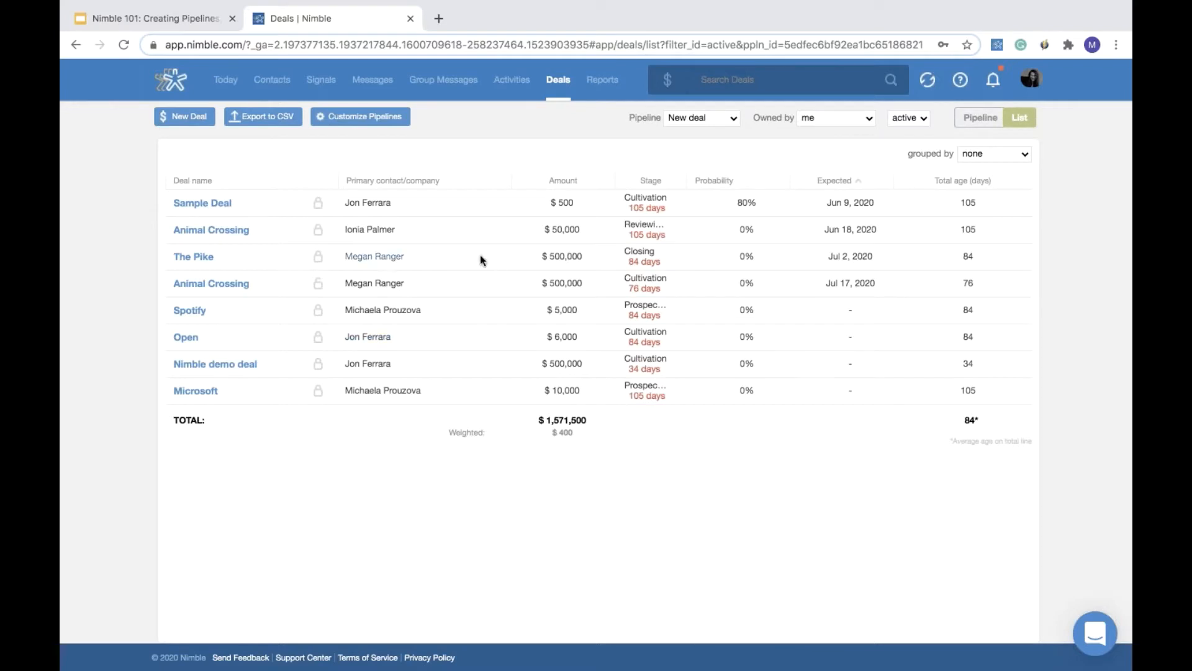
pyautogui.click(981, 122)
pyautogui.moveTo(322, 235); pyautogui.dragTo(499, 245)
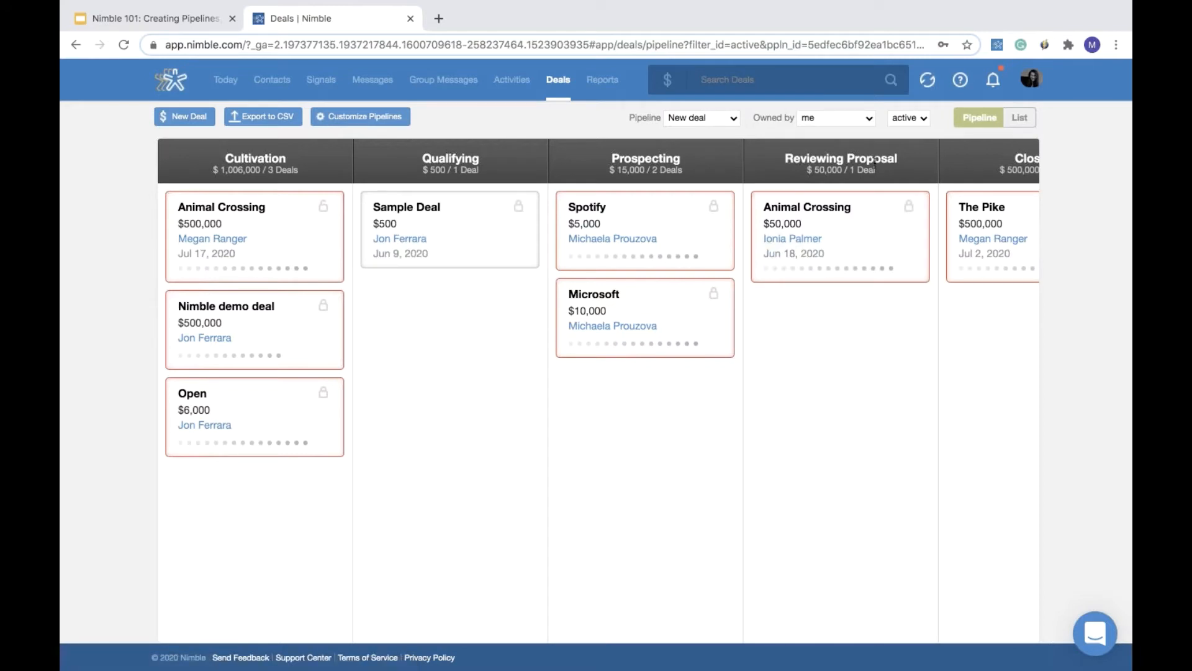
# View the board's filter options for deal owner and deal status.
pyautogui.click(842, 126)
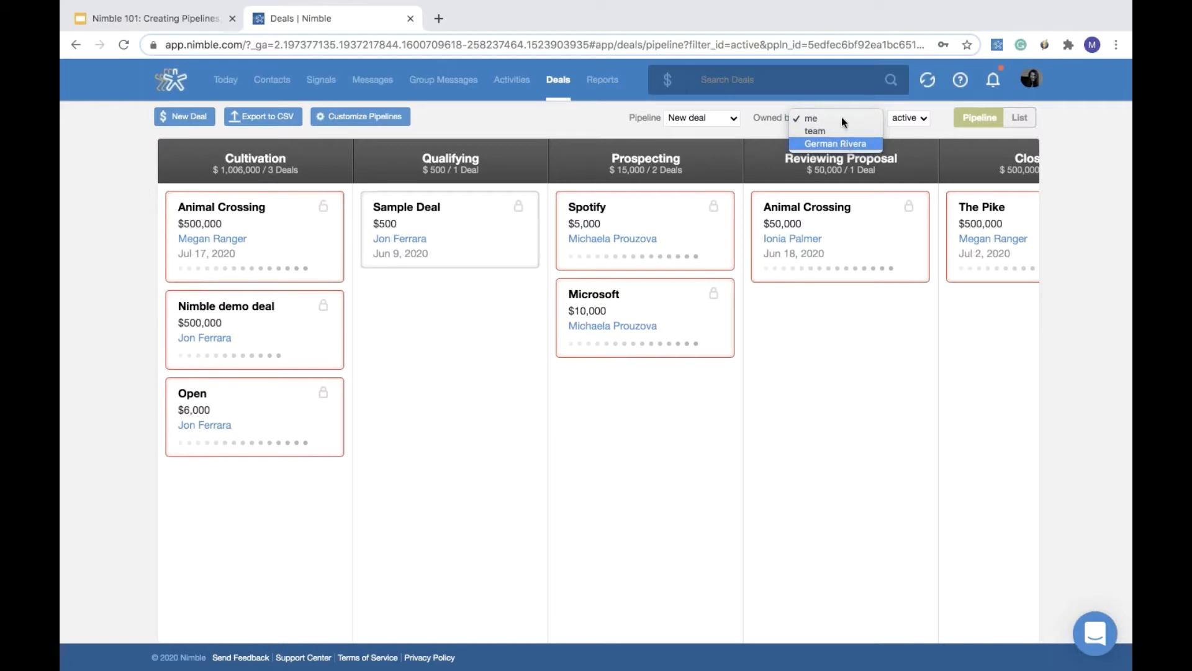
pyautogui.click(753, 127)
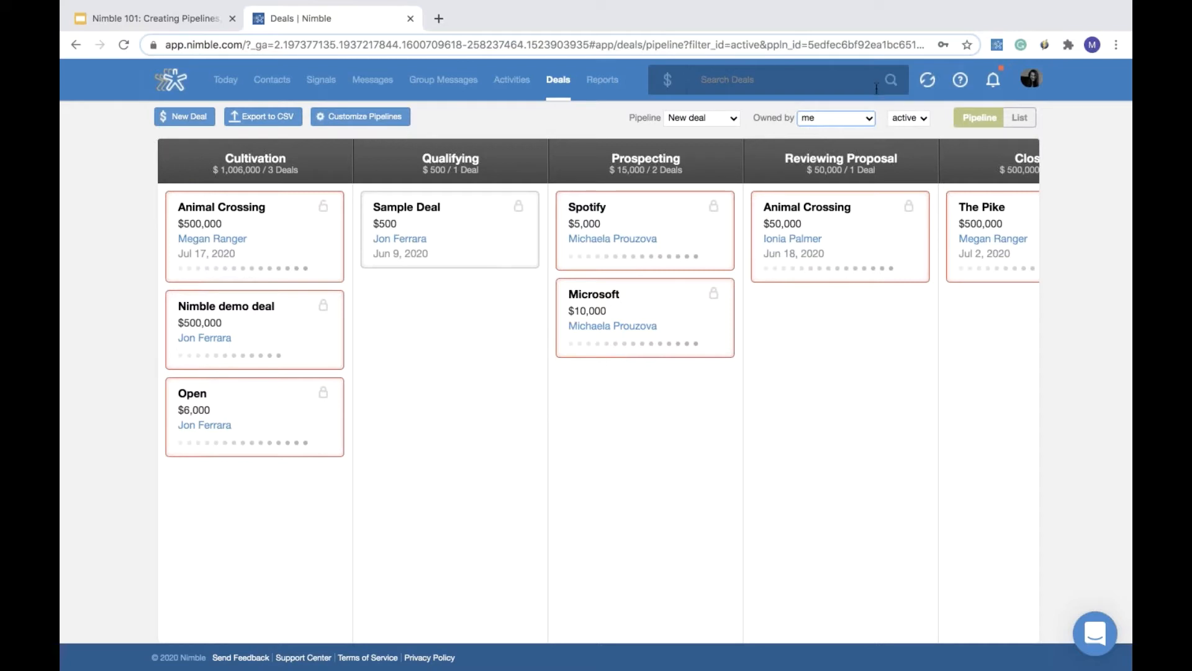
pyautogui.click(908, 116)
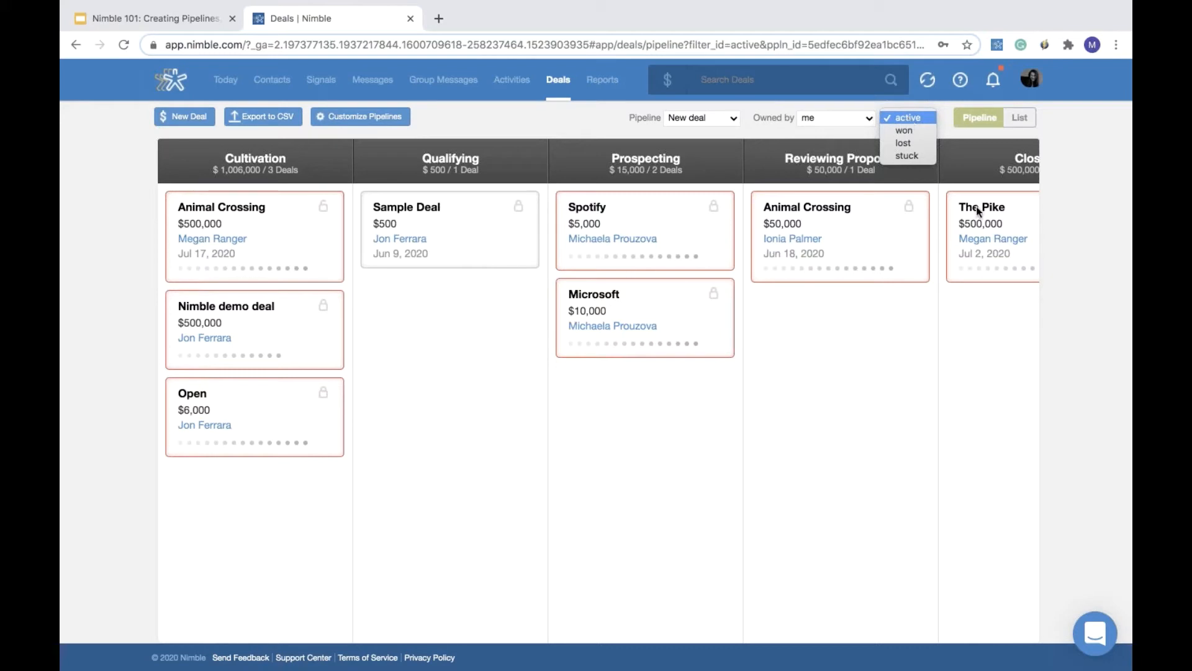
# Show the New deal pipeline as a list and view its grouping options.
pyautogui.click(1022, 119)
pyautogui.click(1013, 118)
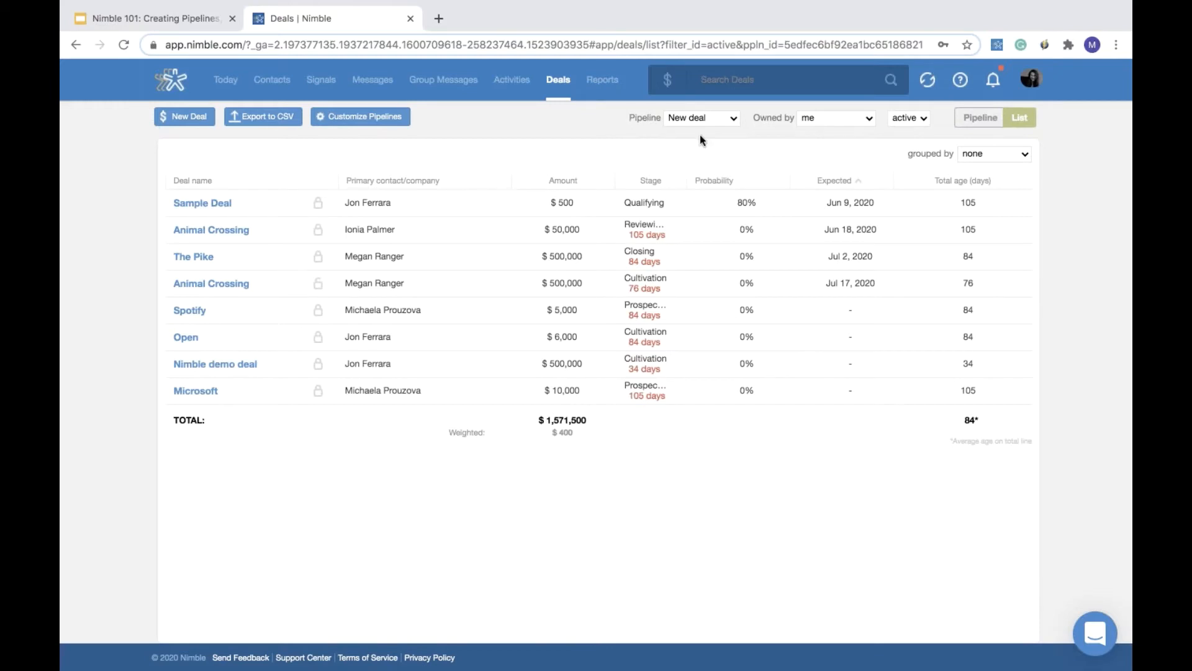
pyautogui.click(969, 154)
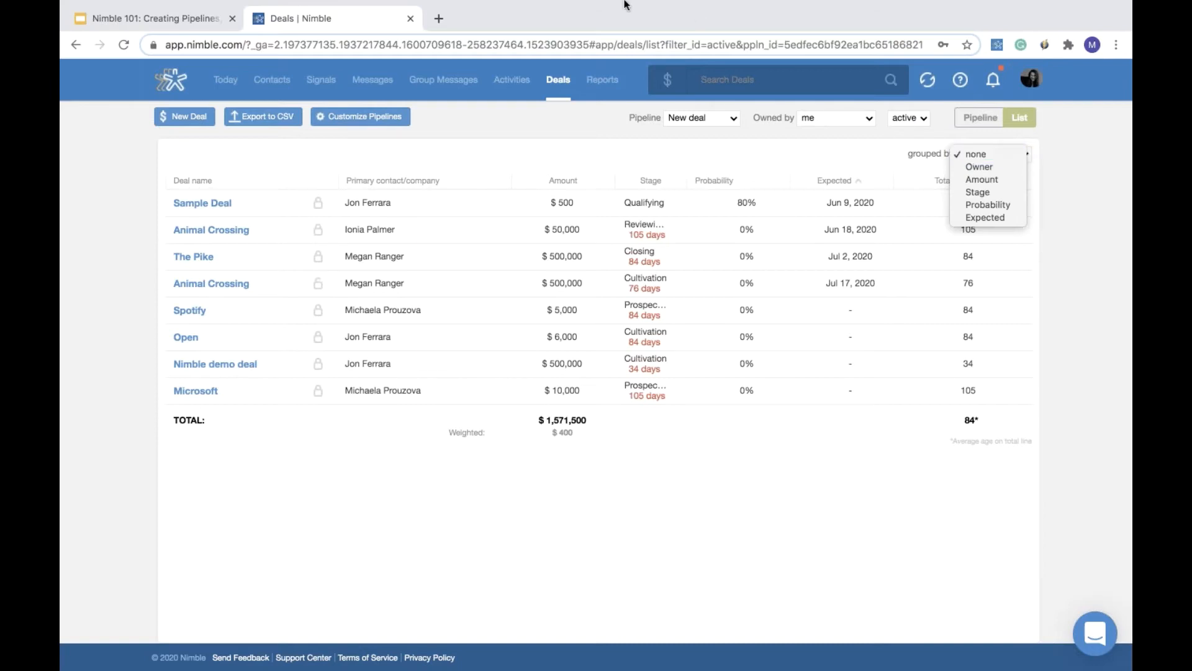
# Return to the deals board, view the PR pipeline, and switch to the New deal pipeline.
pyautogui.click(557, 83)
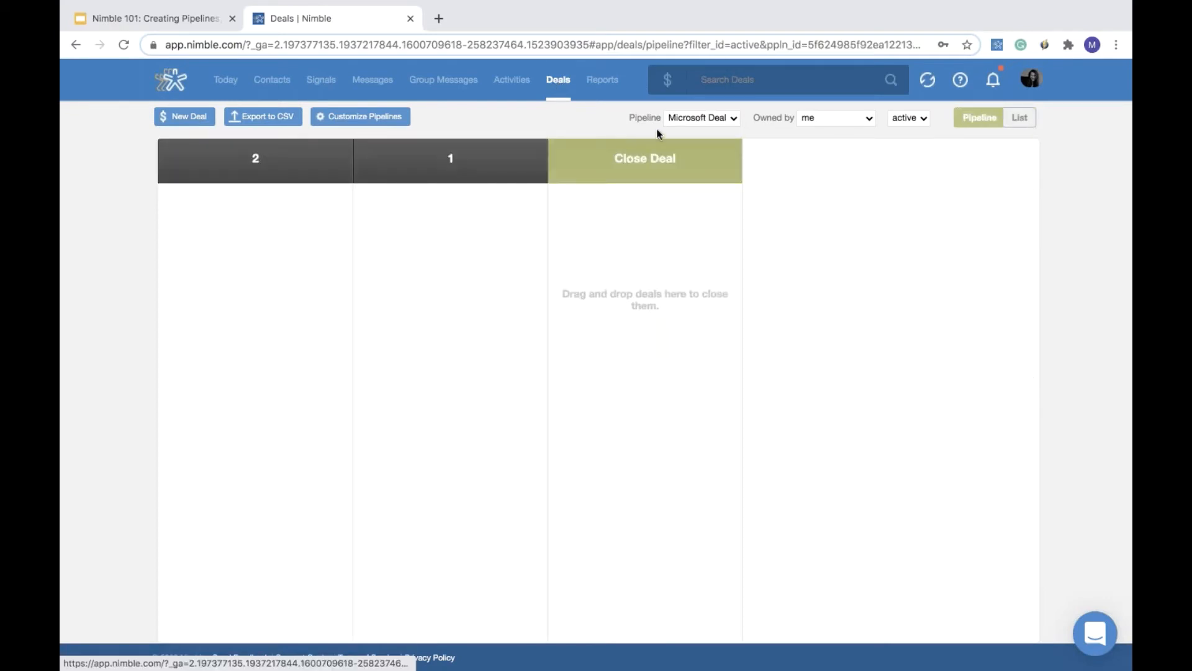
pyautogui.click(719, 118)
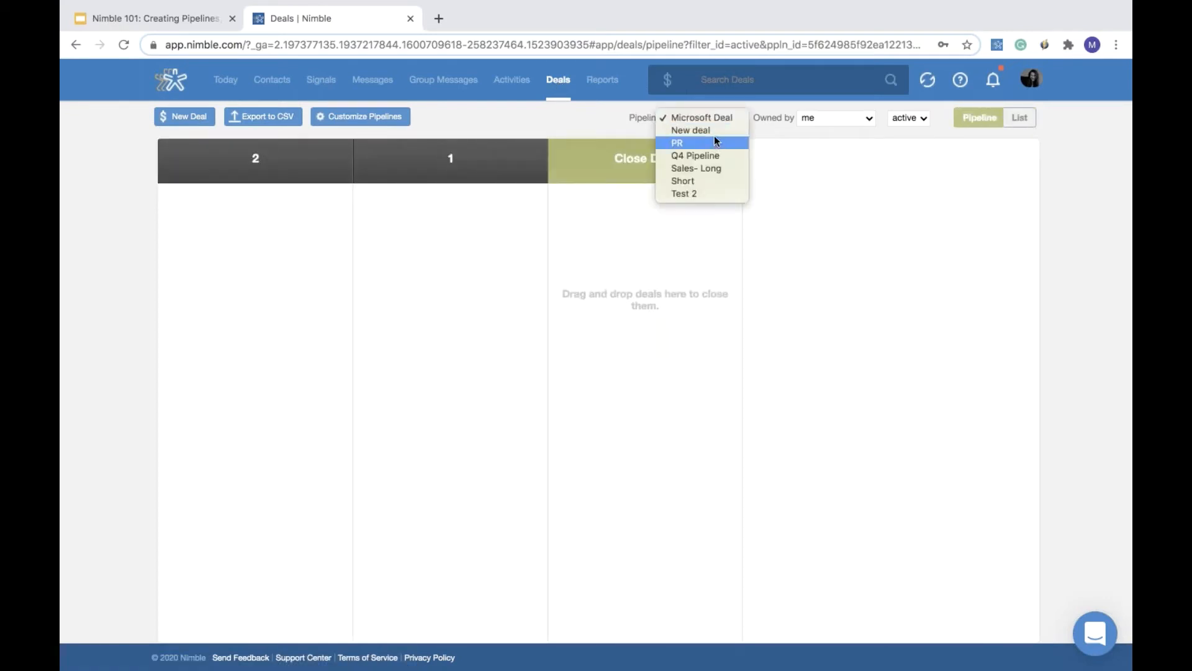
pyautogui.click(714, 142)
pyautogui.click(708, 118)
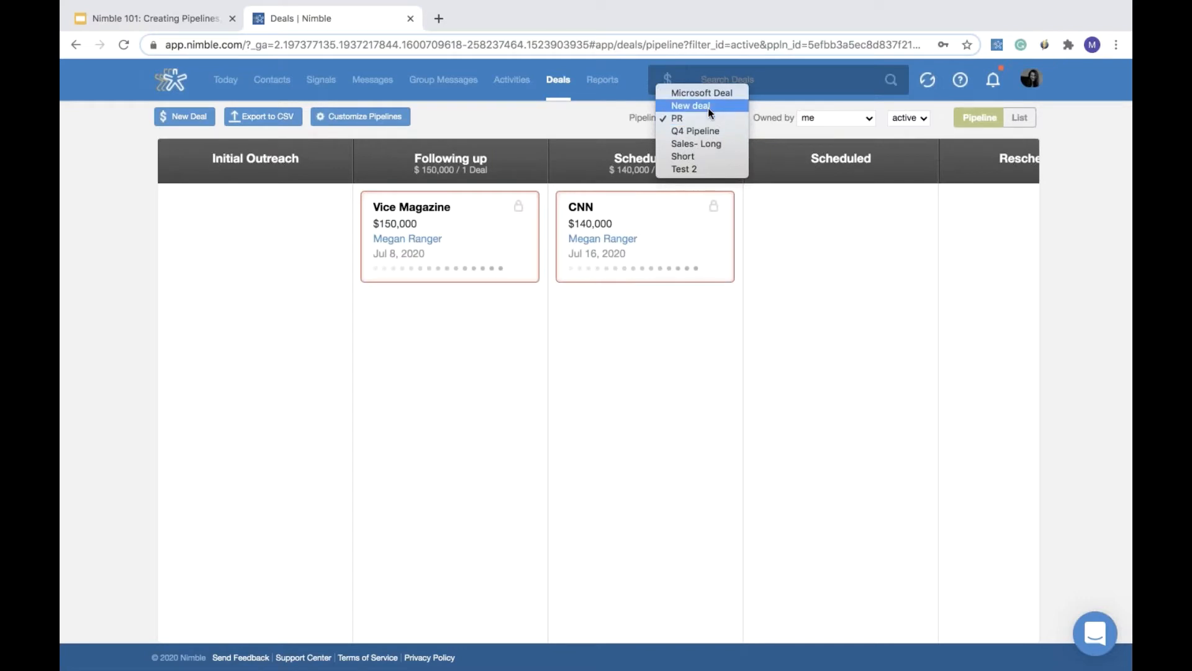
pyautogui.click(708, 107)
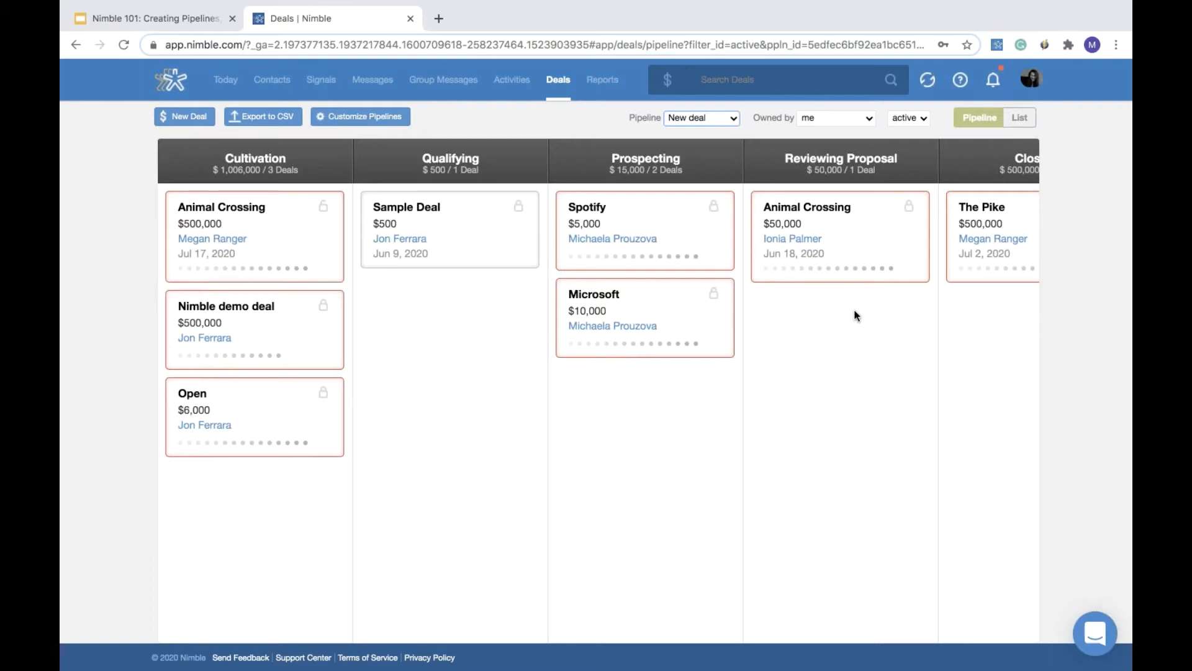
# Open the pipeline settings and try to add a pipeline named Test 2.
pyautogui.click(384, 120)
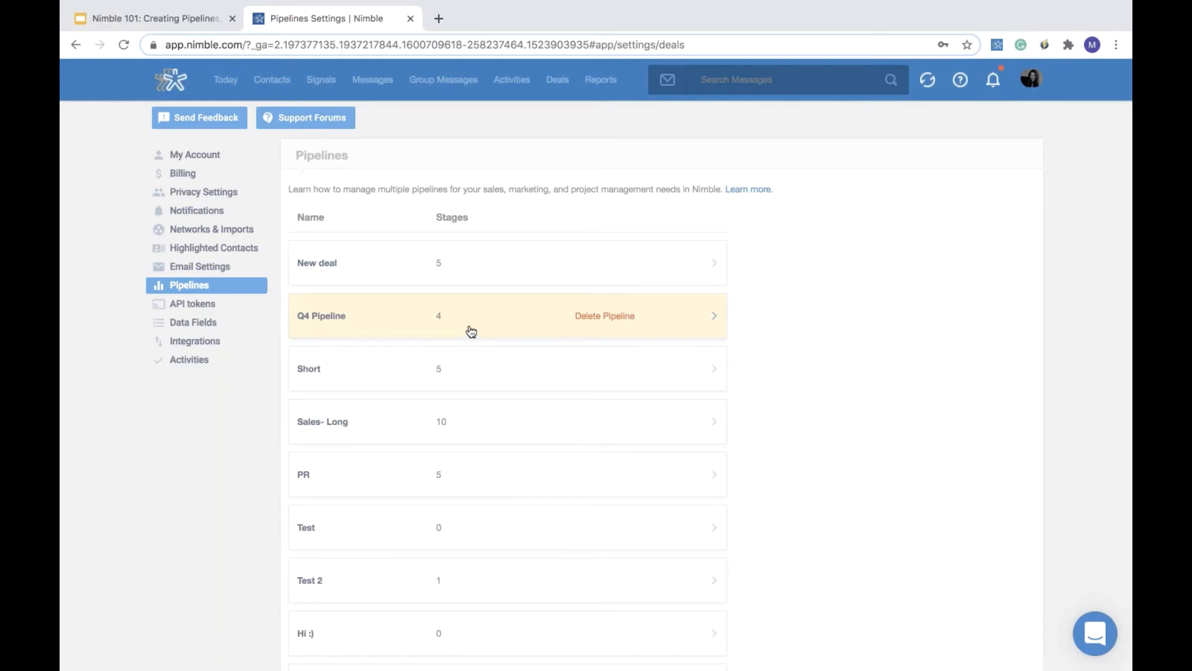
pyautogui.scroll(-7, 492, 367)
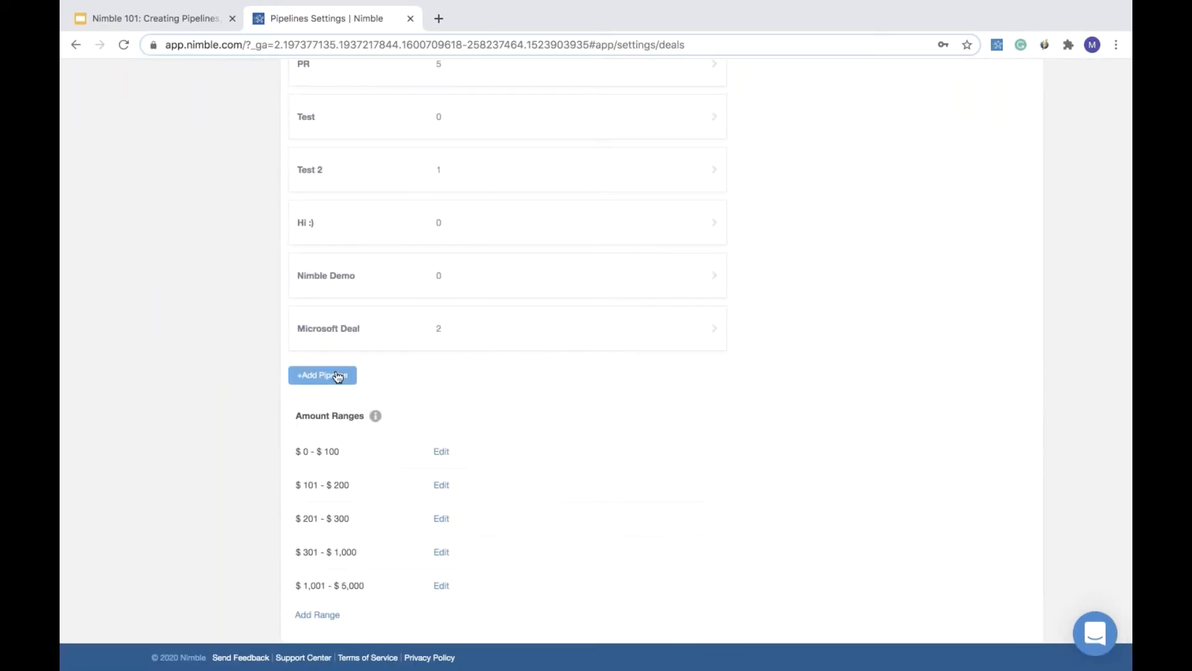
pyautogui.click(338, 375)
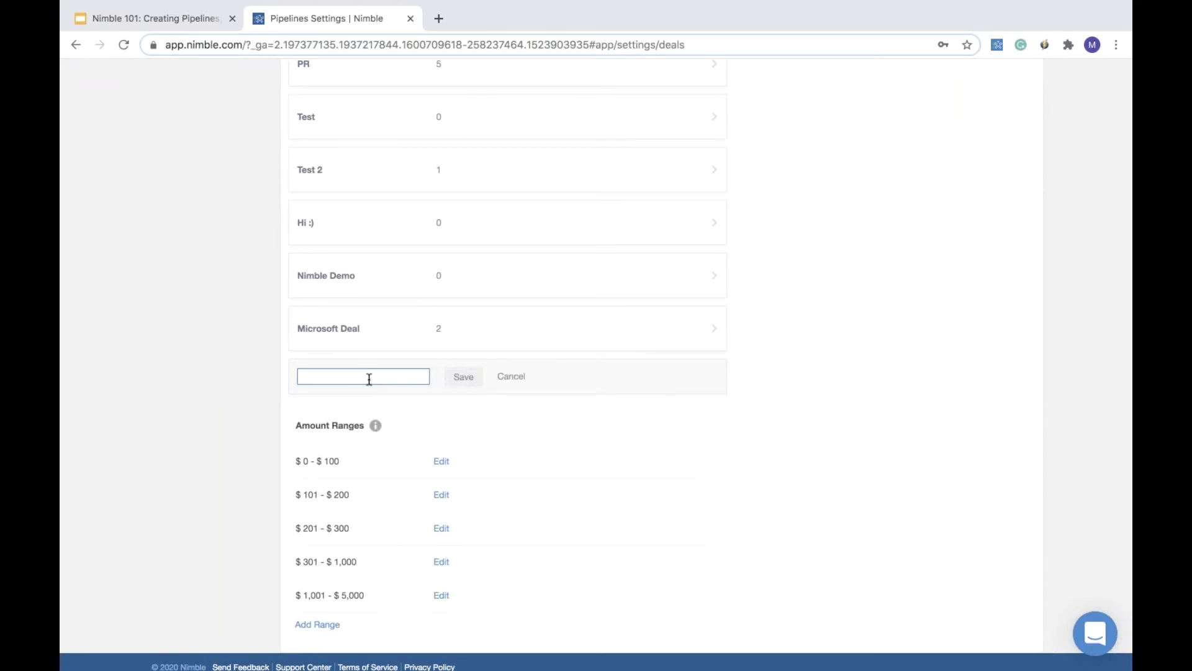
pyautogui.write('Test 2')
pyautogui.click(471, 378)
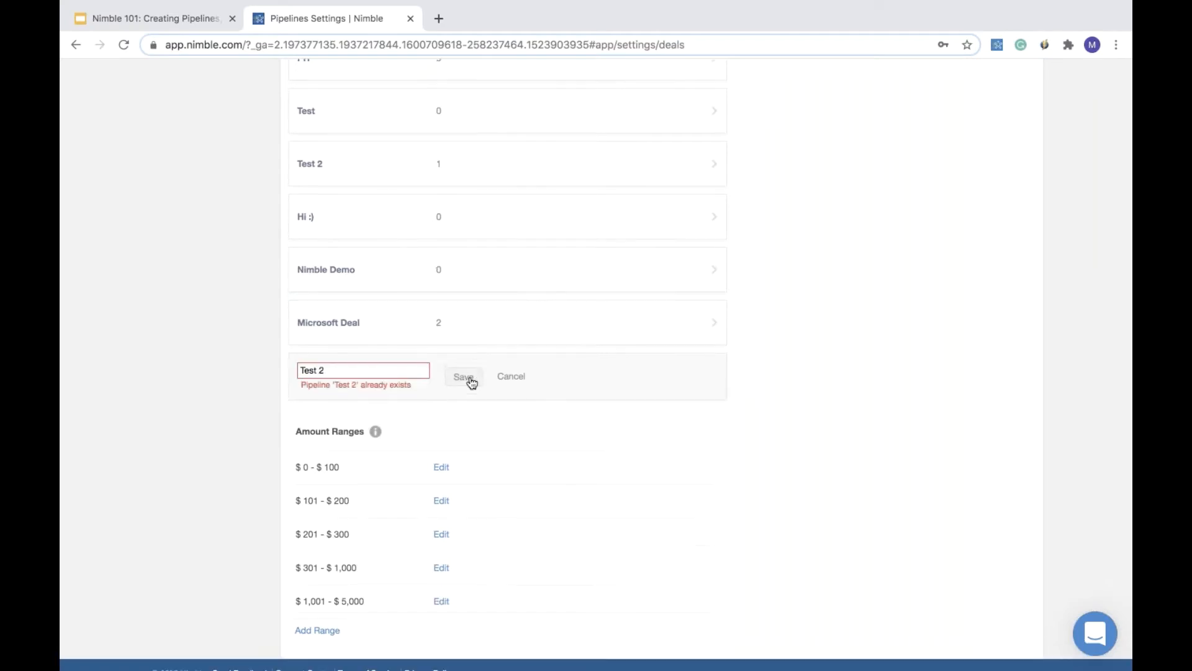
# Change the new pipeline's name to Test 3 and save it.
pyautogui.click(321, 370)
pyautogui.press('BackSpace')
pyautogui.write('3')
pyautogui.click(466, 377)
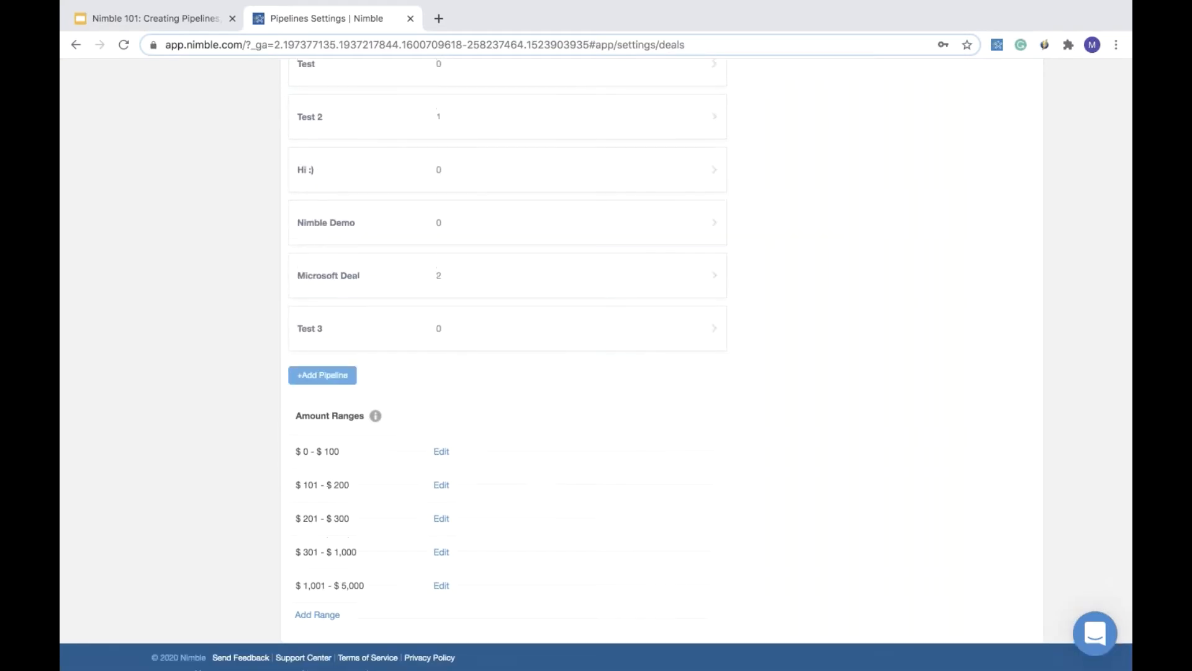
# Open the Test 3 pipeline, view the blank form for adding a stage, and return to the pipelines list.
pyautogui.click(396, 341)
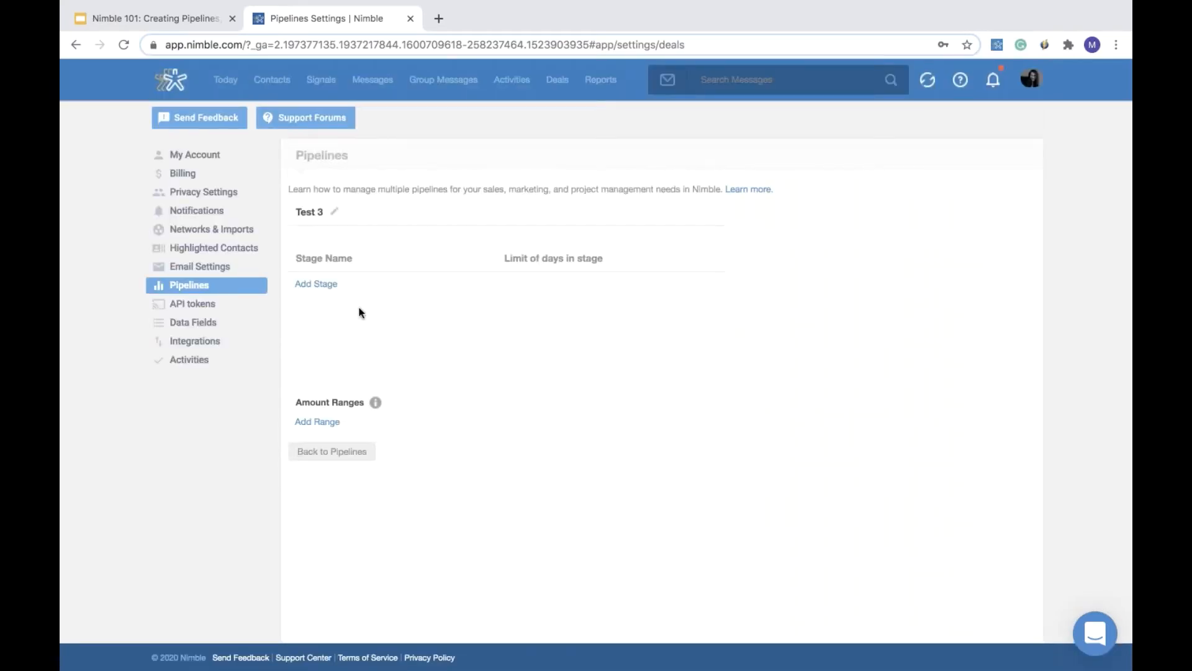
pyautogui.click(331, 285)
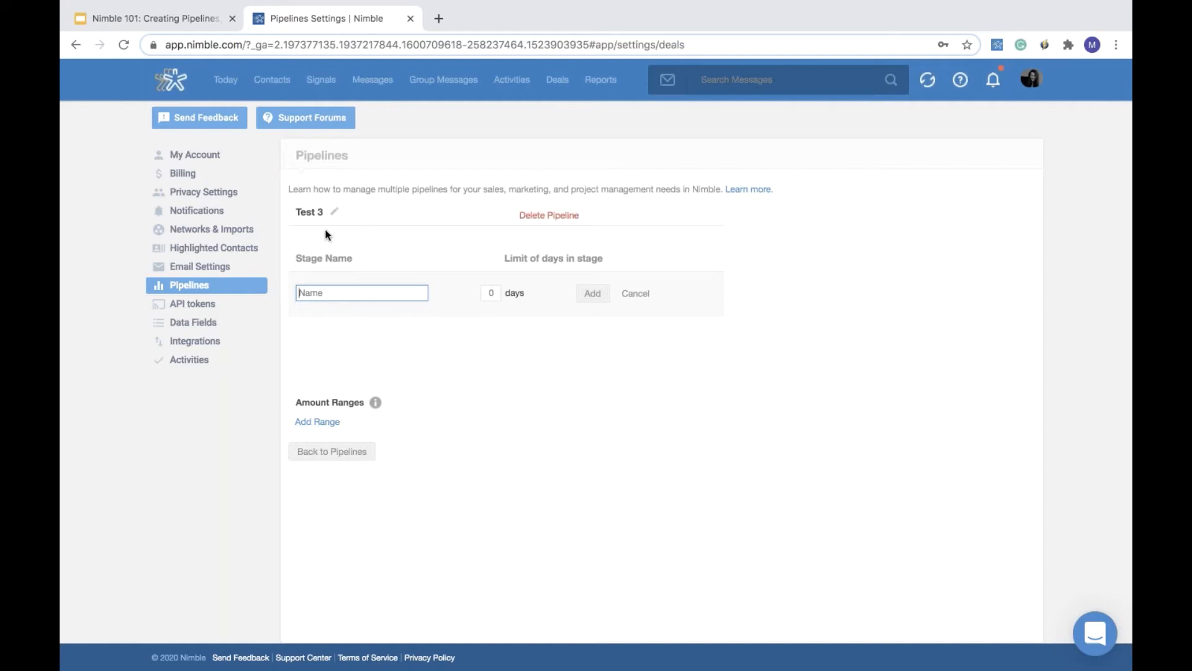
pyautogui.click(358, 457)
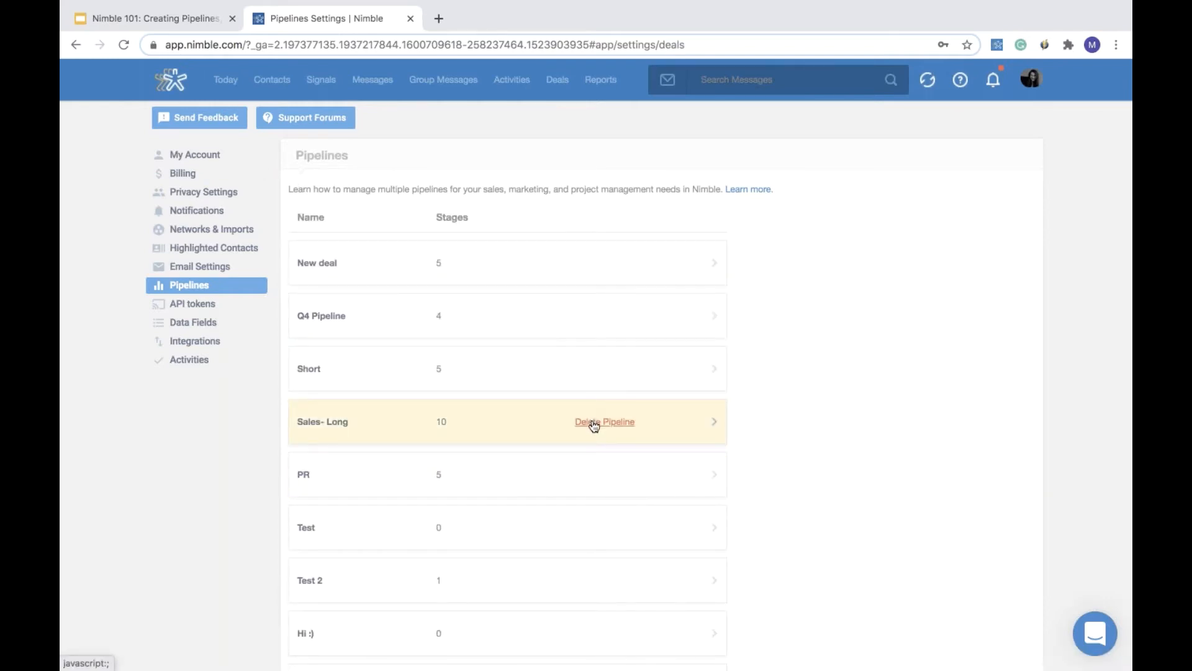
# Review the stages and day limits of the Sales- Long pipeline, and return to the pipelines list.
pyautogui.click(503, 429)
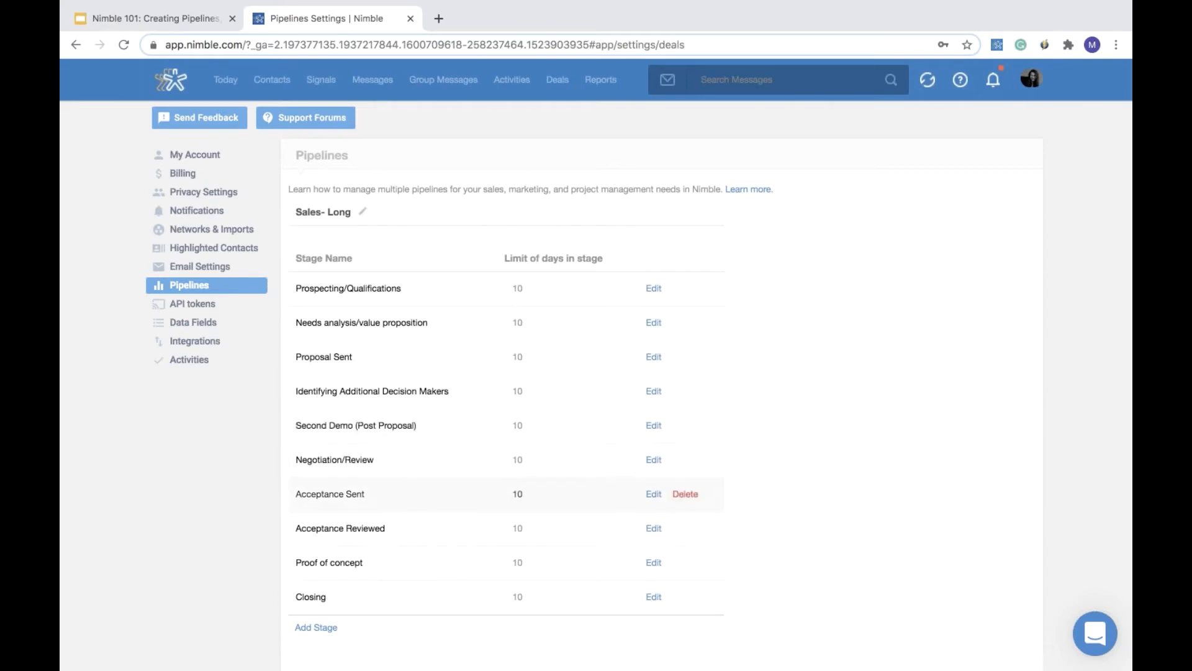
pyautogui.scroll(-1, 506, 456)
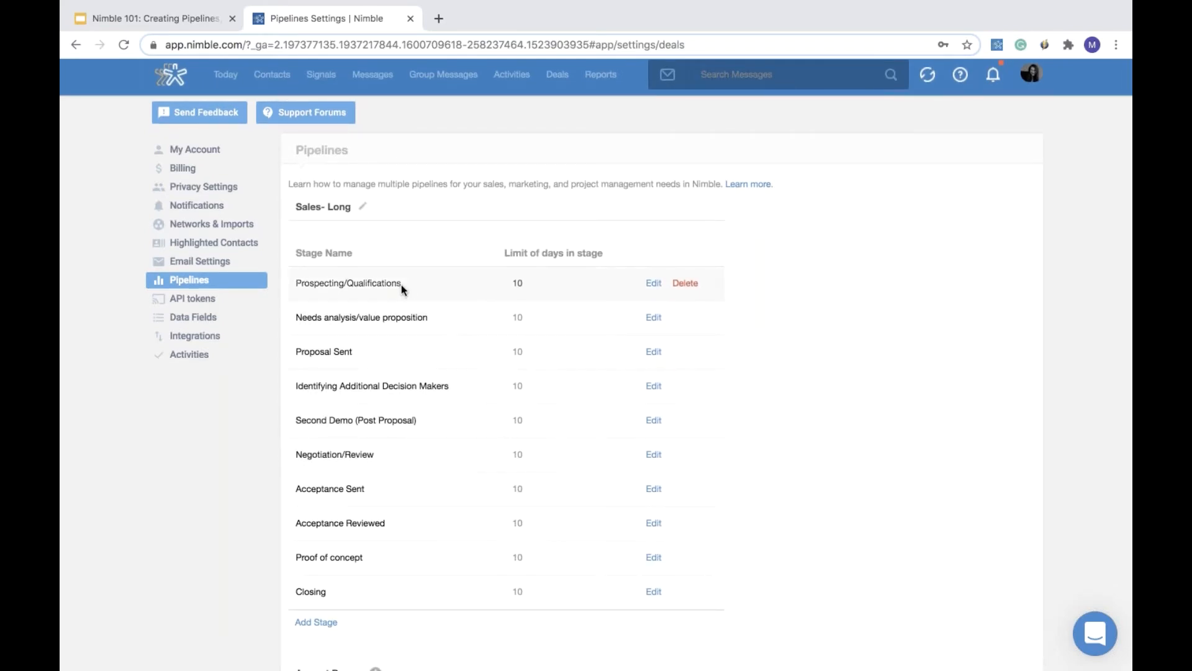
pyautogui.moveTo(399, 298)
pyautogui.mouseDown()
pyautogui.moveTo(401, 344)
pyautogui.moveTo(407, 285)
pyautogui.mouseUp()
pyautogui.scroll(-3, 533, 245)
pyautogui.click(342, 627)
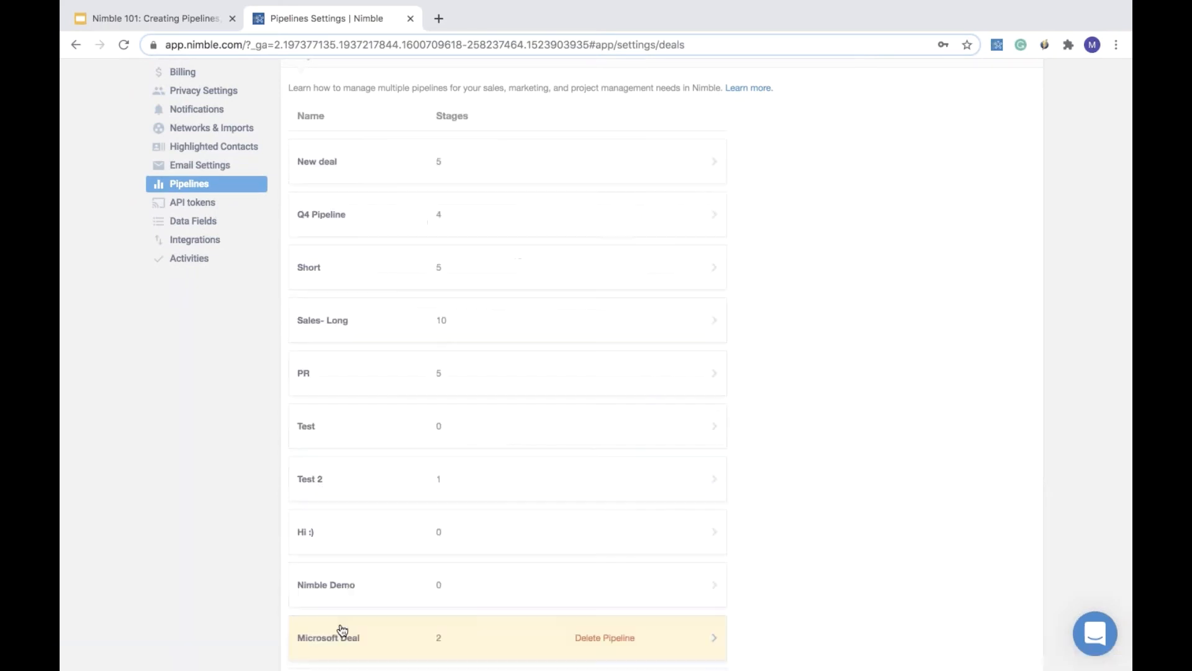
# Go back to the deals board, switch it to the Short pipeline, and look through its stages.
pyautogui.scroll(3, 751, 500)
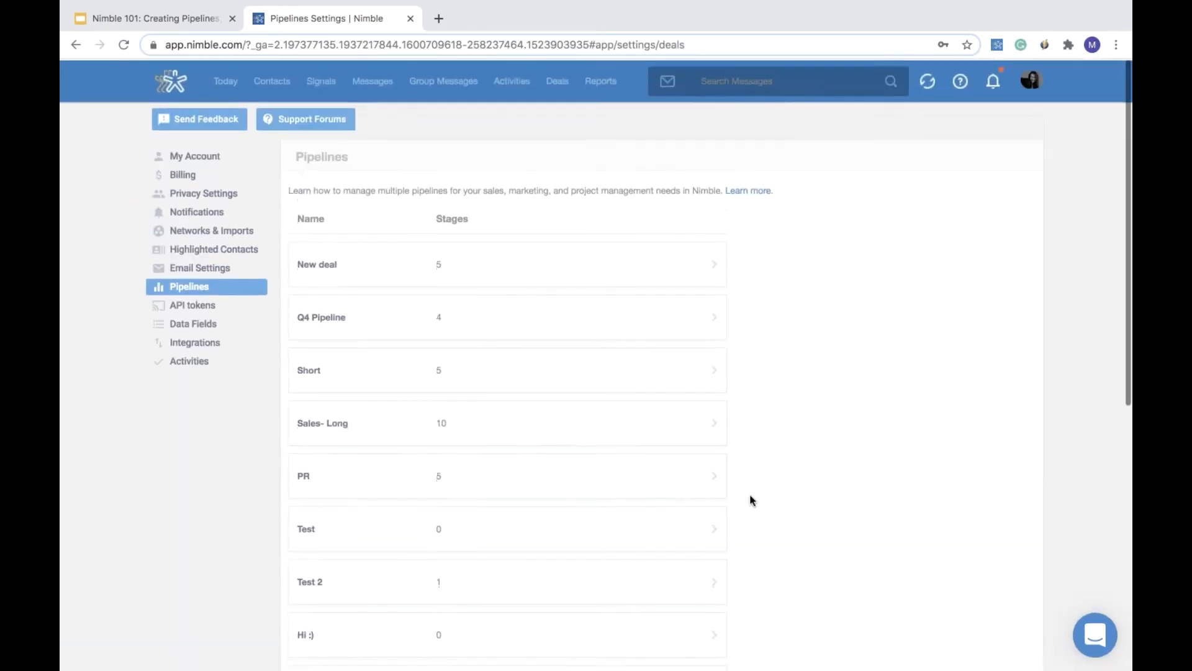
pyautogui.click(565, 89)
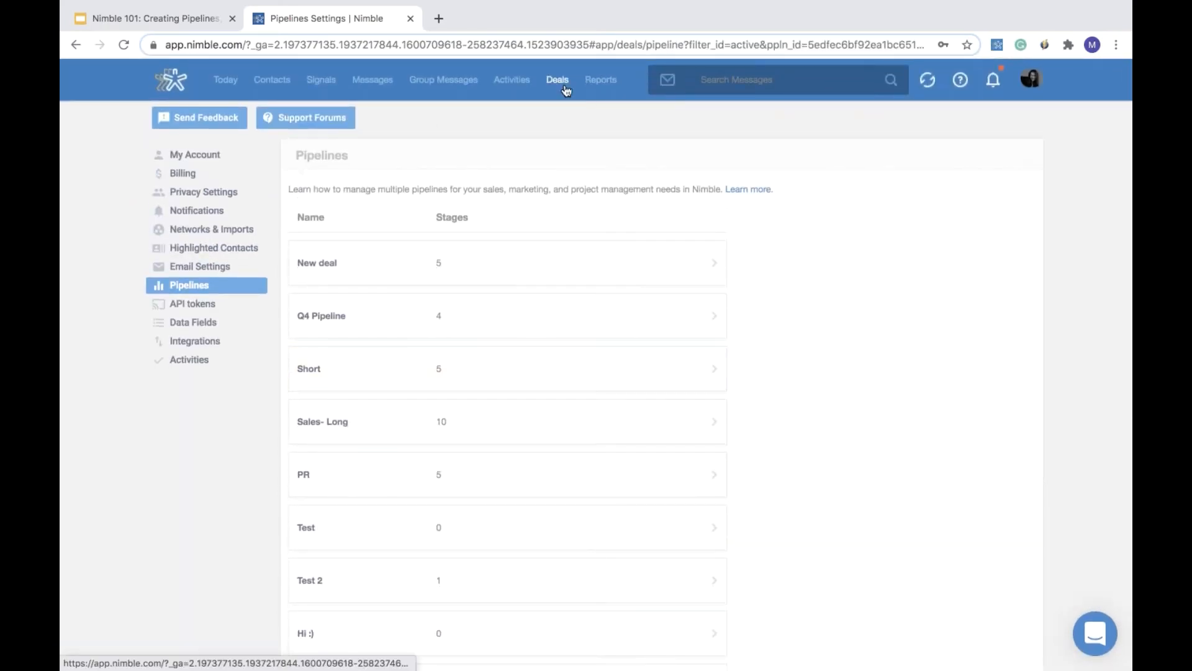
pyautogui.click(718, 118)
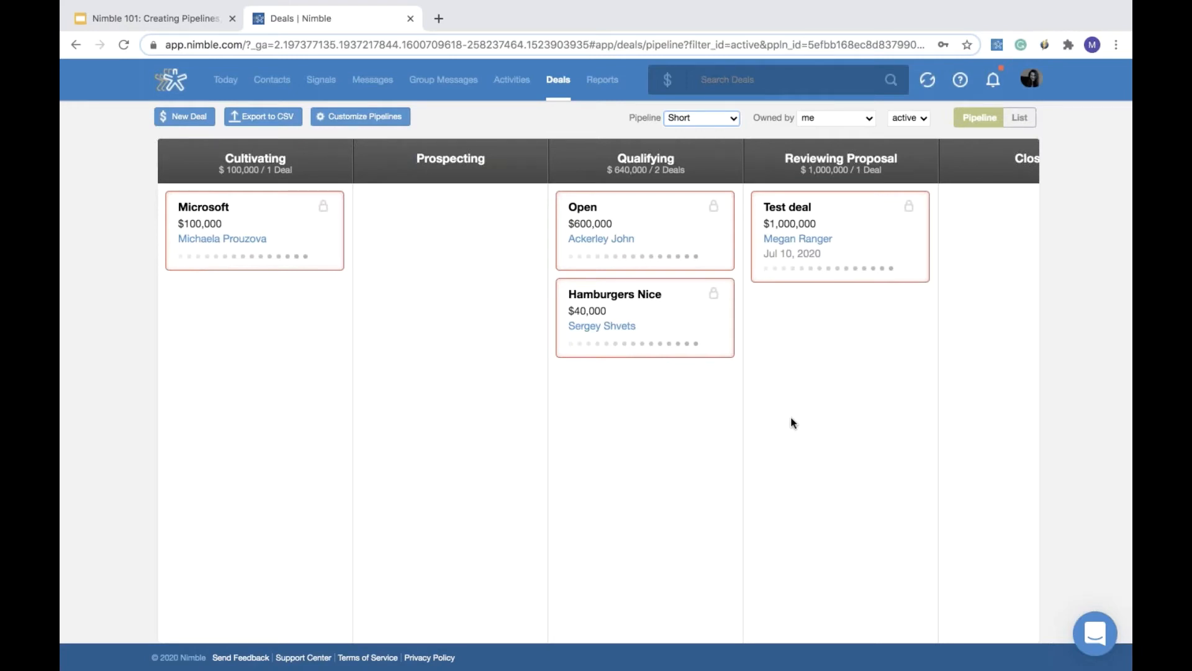
pyautogui.hscroll(3, 793, 422)
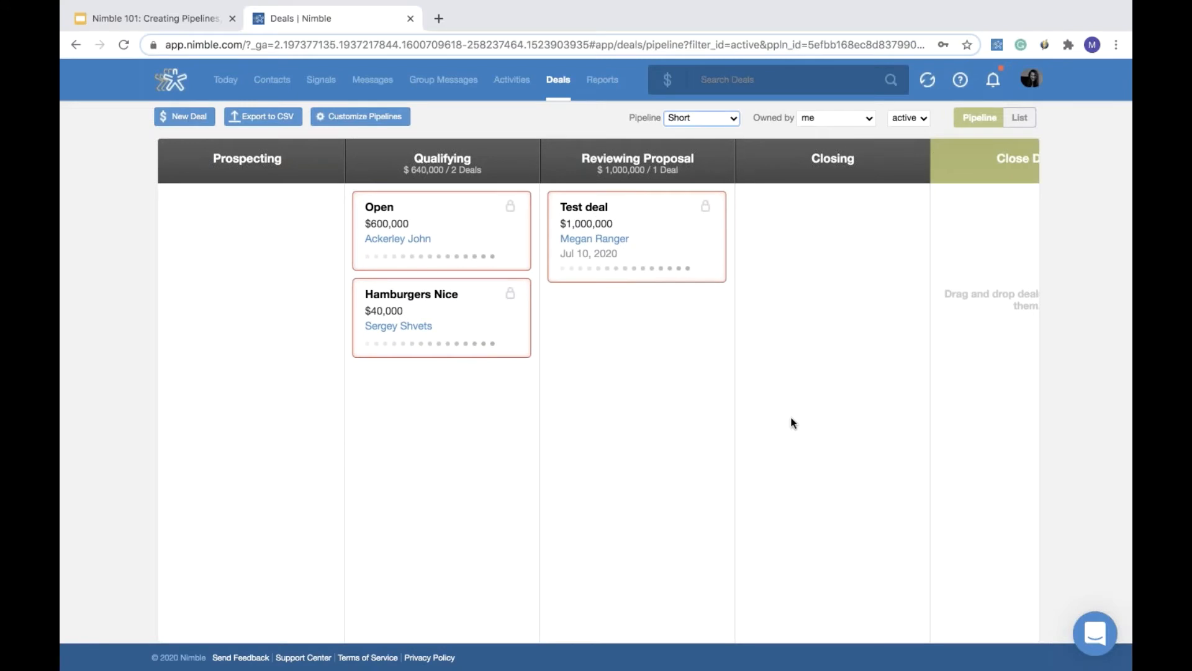
pyautogui.hscroll(1, 793, 423)
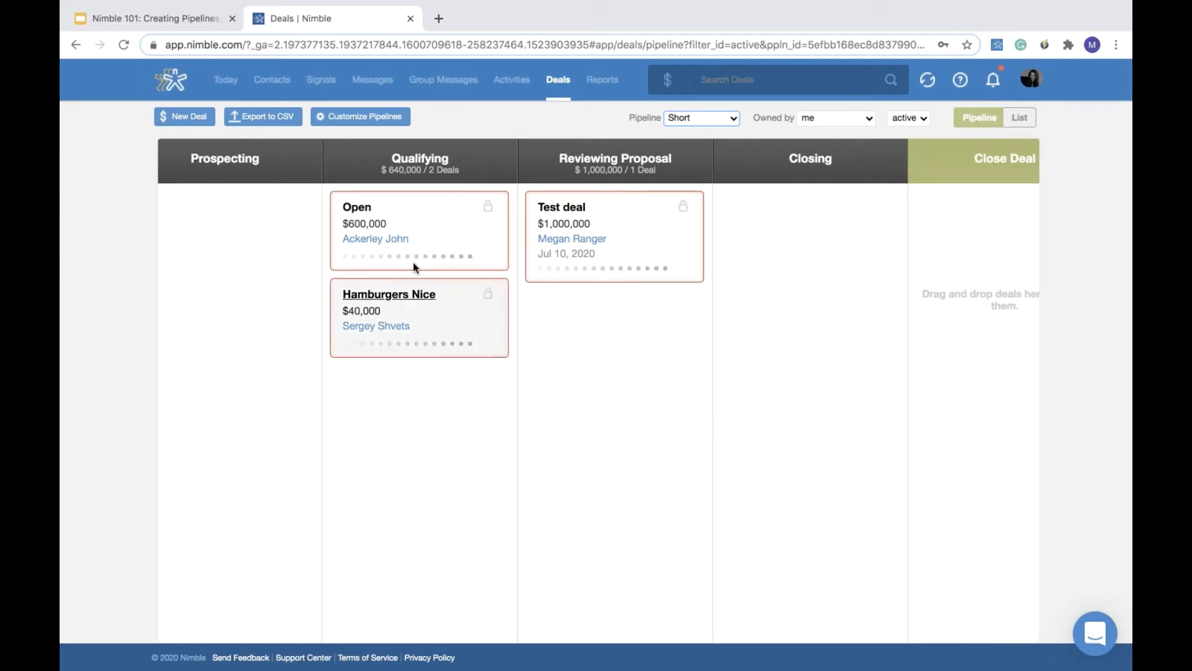
# Open the $600,000 deal named Open, view the custom activity types available for a new activity, and return to the pipeline.
pyautogui.click(357, 208)
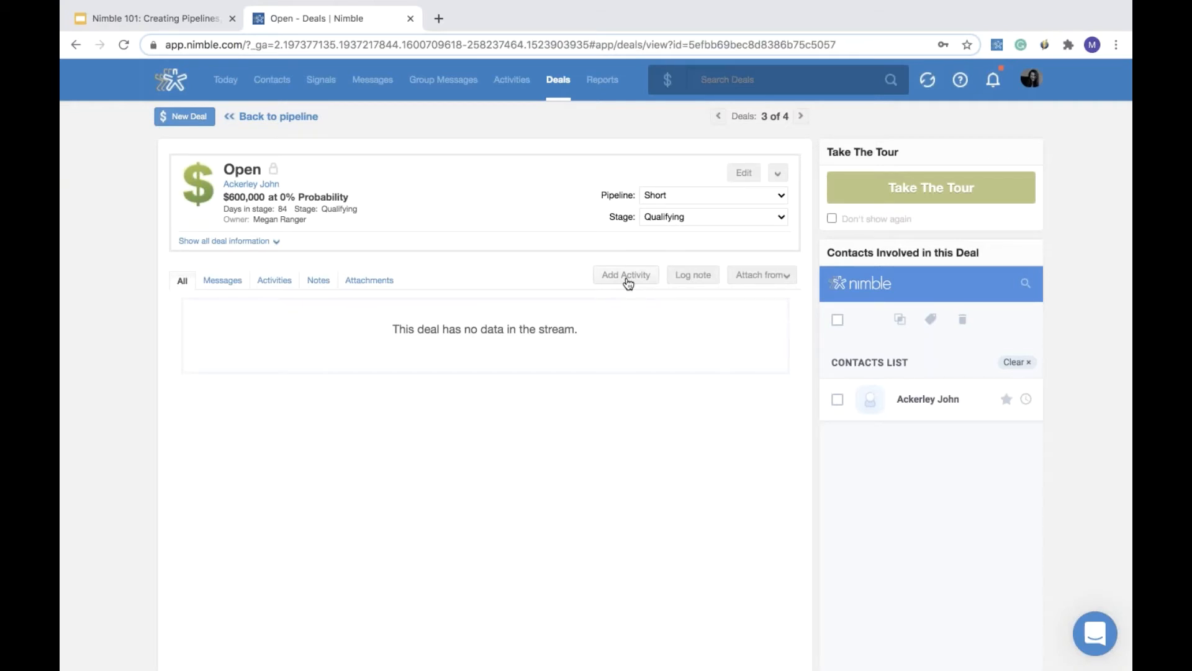
pyautogui.click(626, 277)
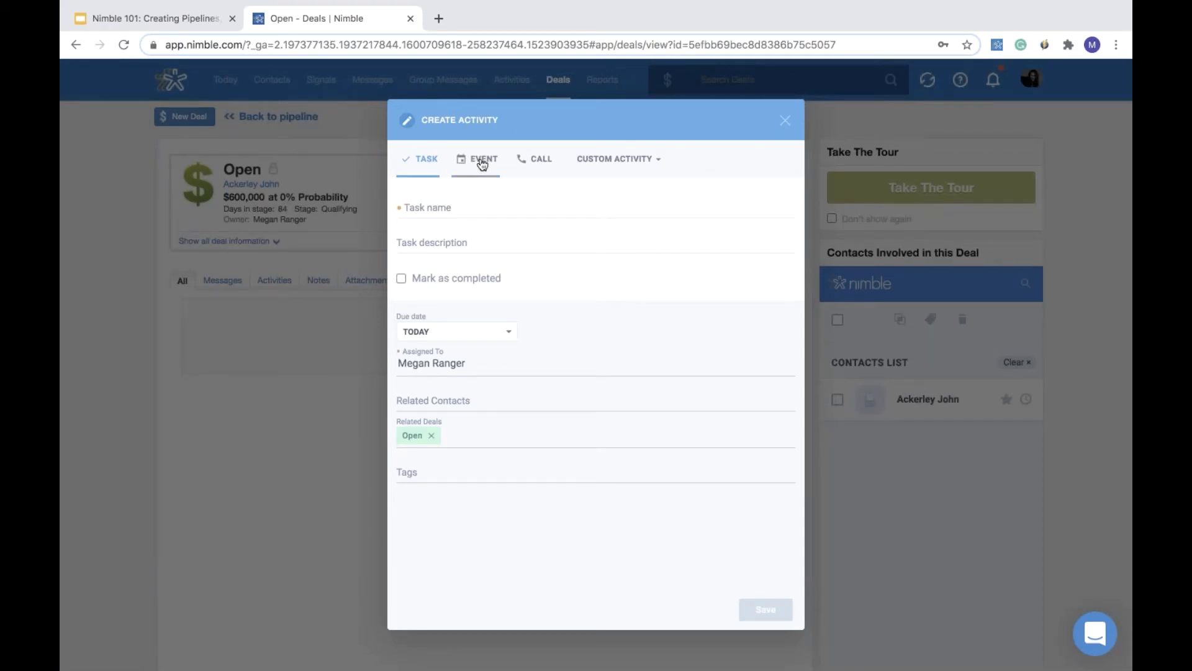
pyautogui.click(612, 159)
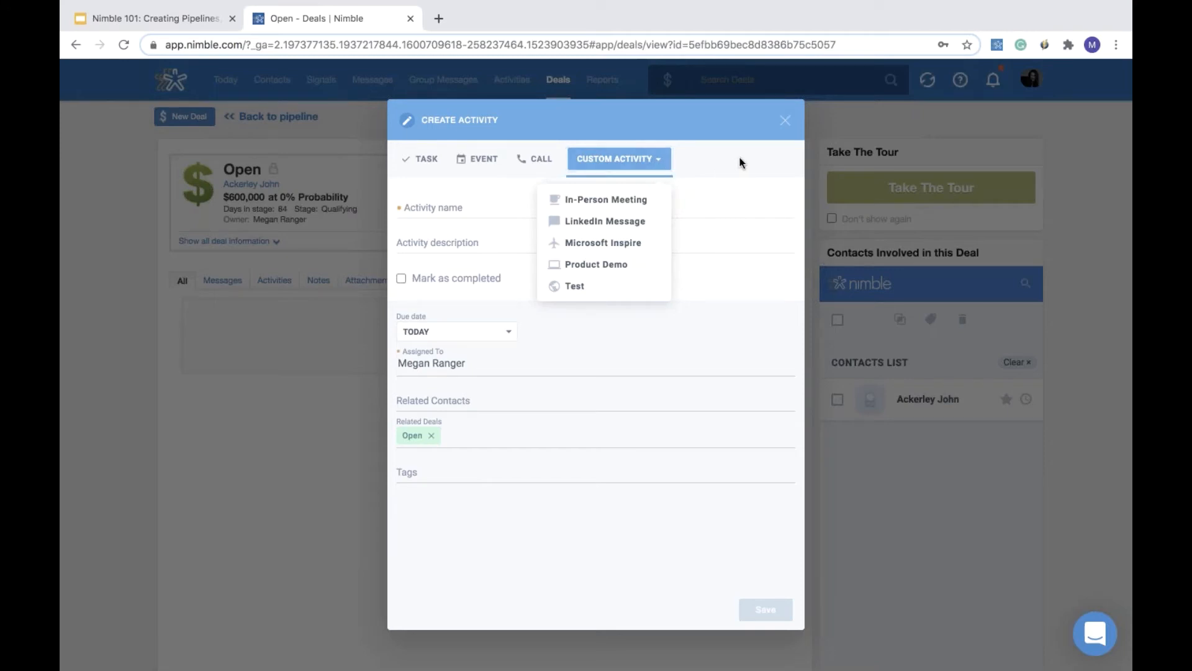
pyautogui.click(784, 121)
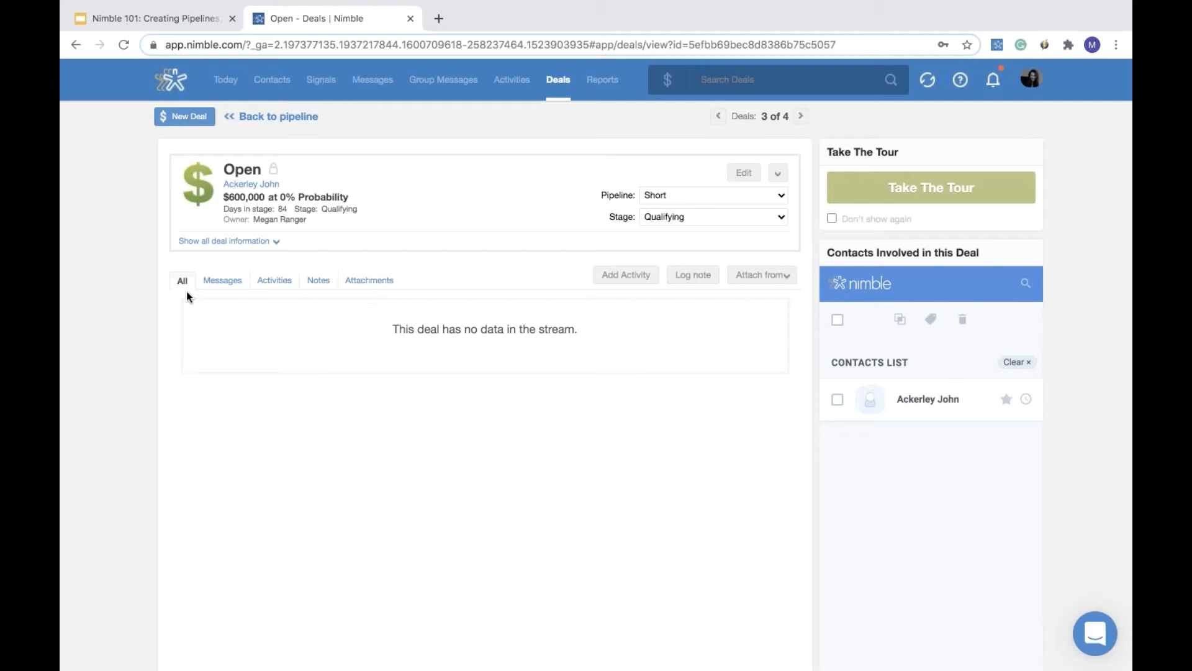
pyautogui.click(254, 119)
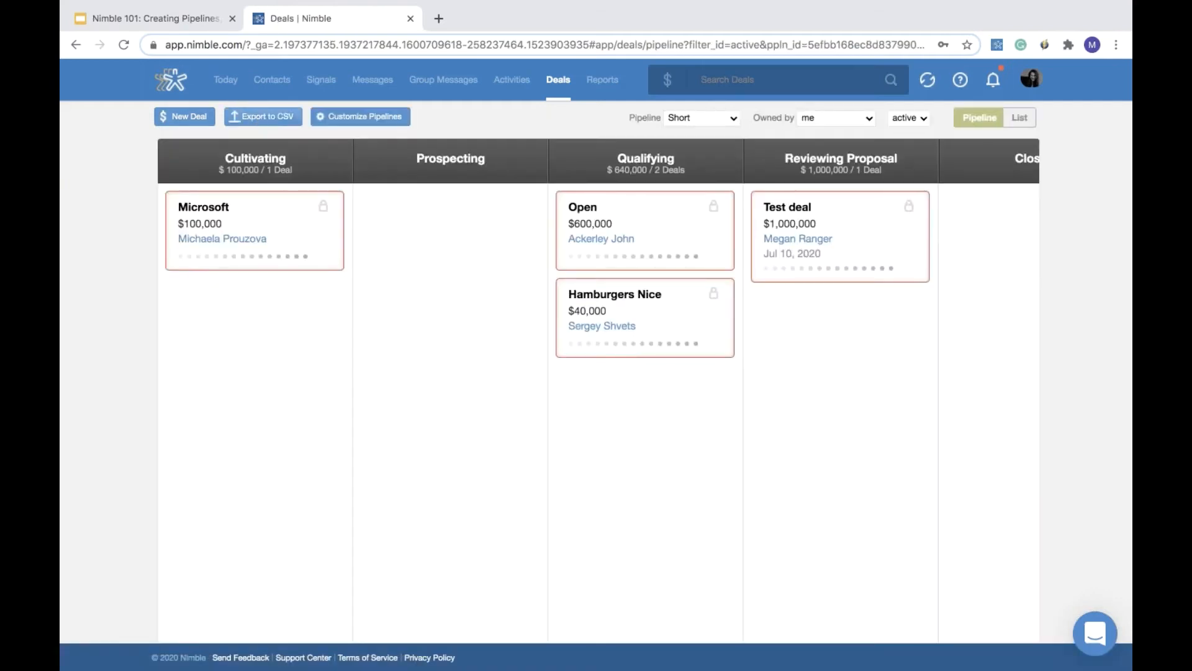
# Switch the deals board to the Sales- Long pipeline and look through its stages from Prospecting/Qualifications to Close Deal.
pyautogui.click(699, 118)
pyautogui.click(698, 105)
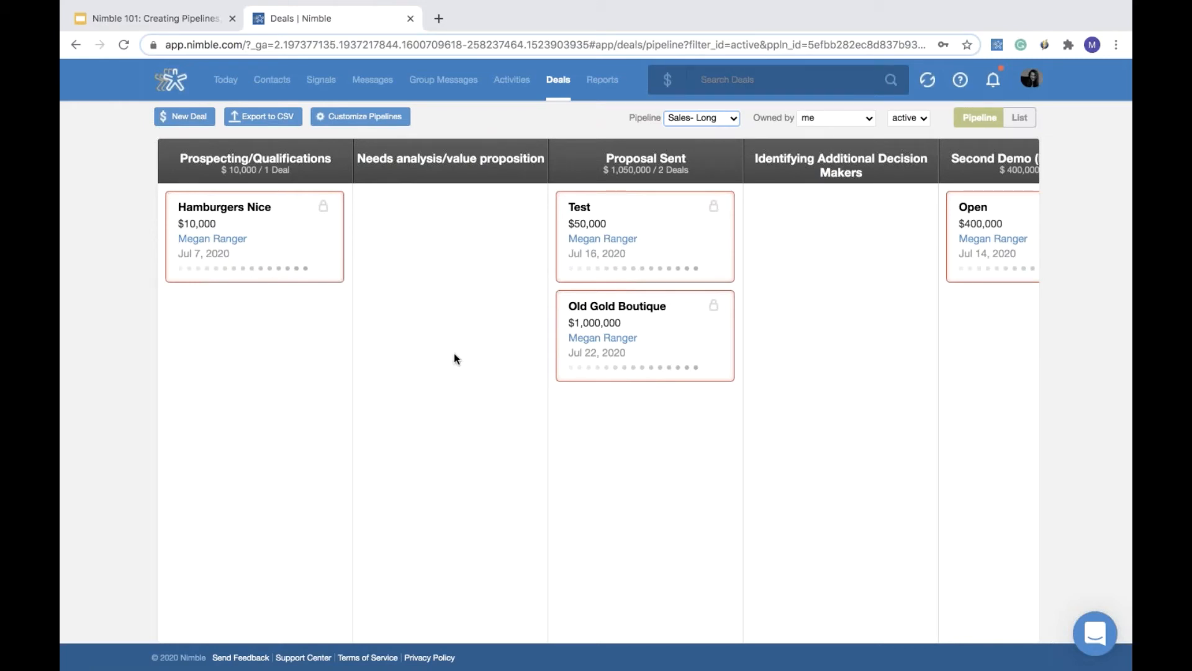
pyautogui.hscroll(3, 454, 358)
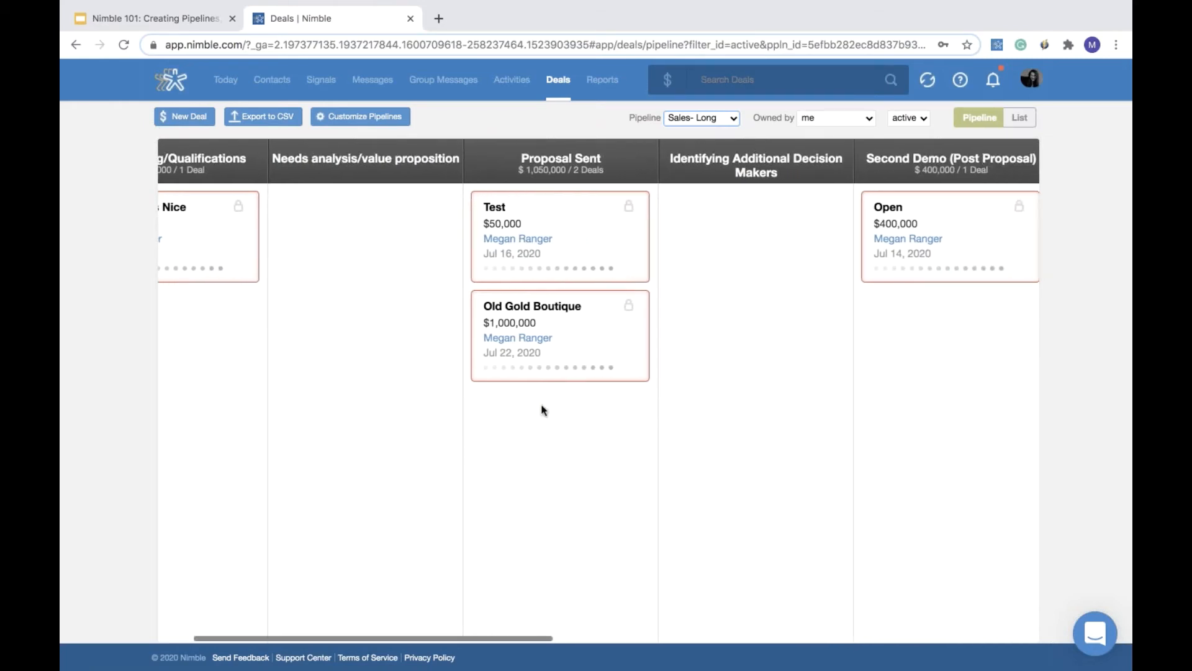
pyautogui.hscroll(3, 580, 424)
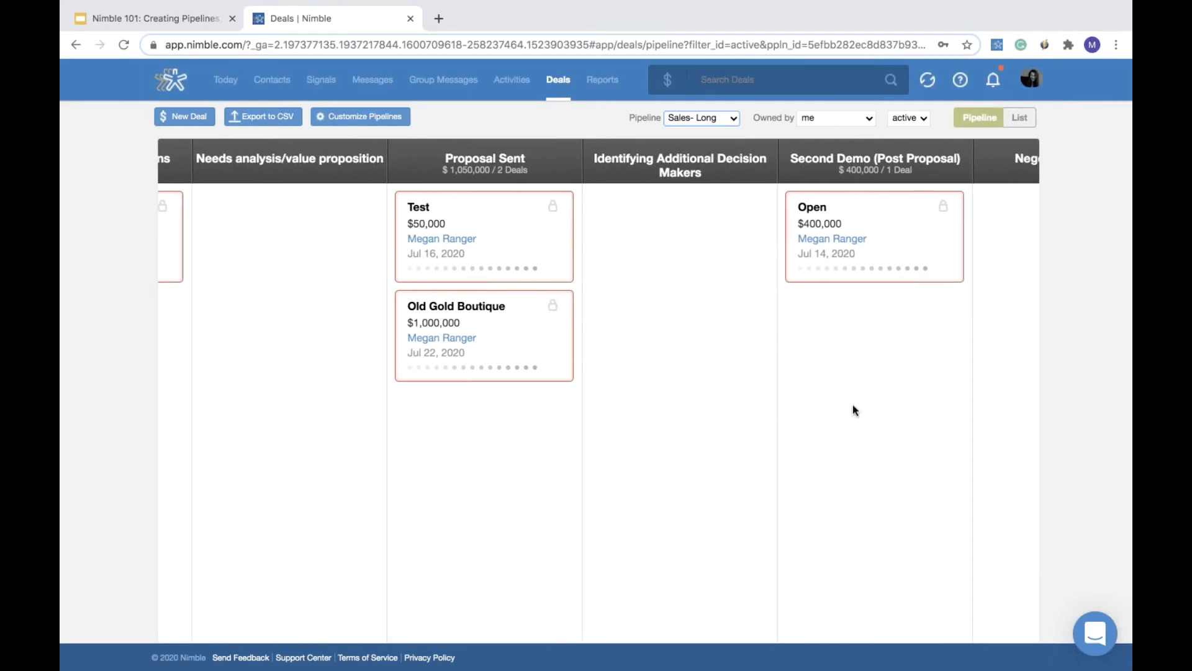
pyautogui.hscroll(5, 853, 405)
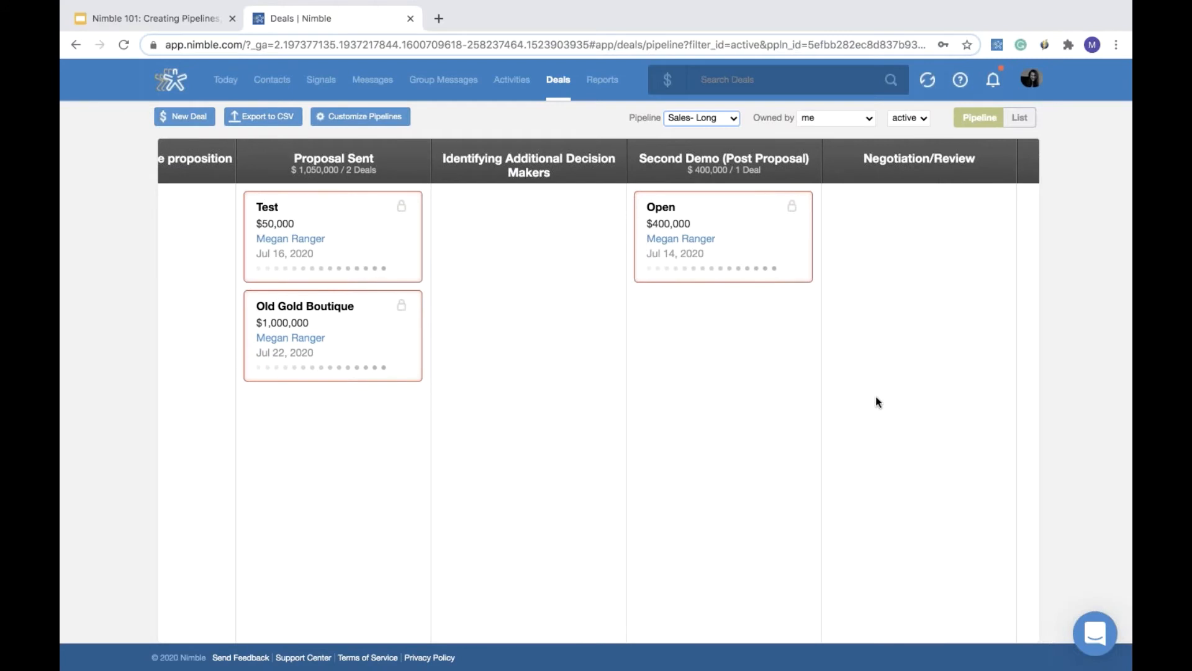
pyautogui.hscroll(5, 876, 401)
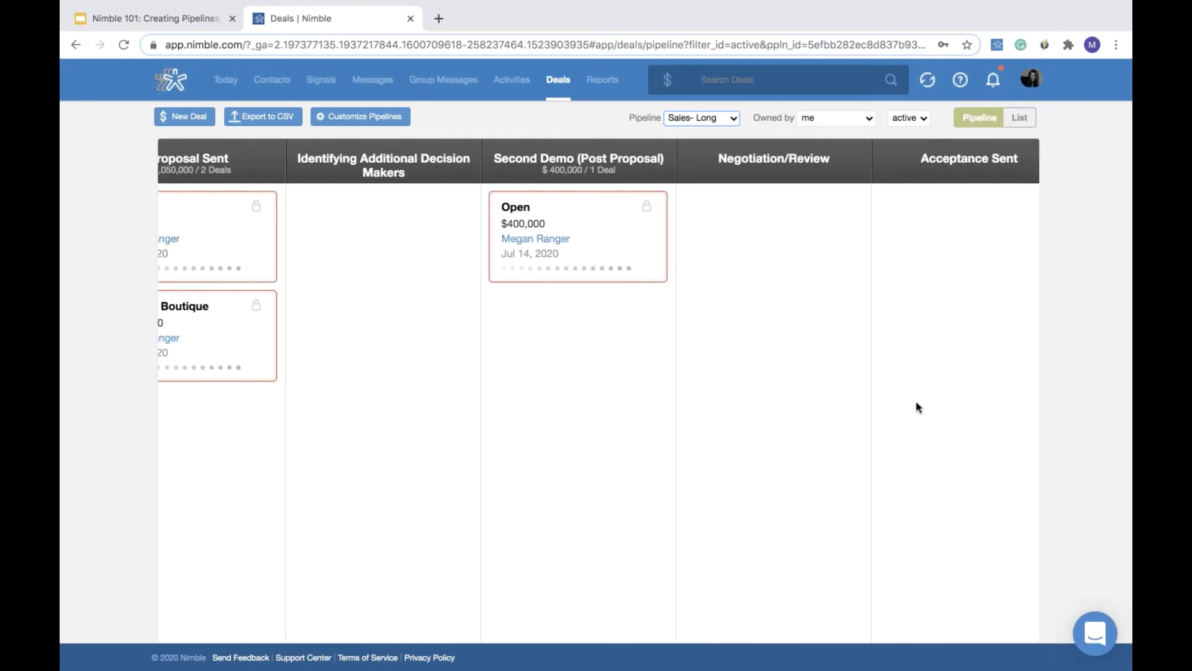
pyautogui.hscroll(10, 917, 402)
pyautogui.hscroll(7, 916, 403)
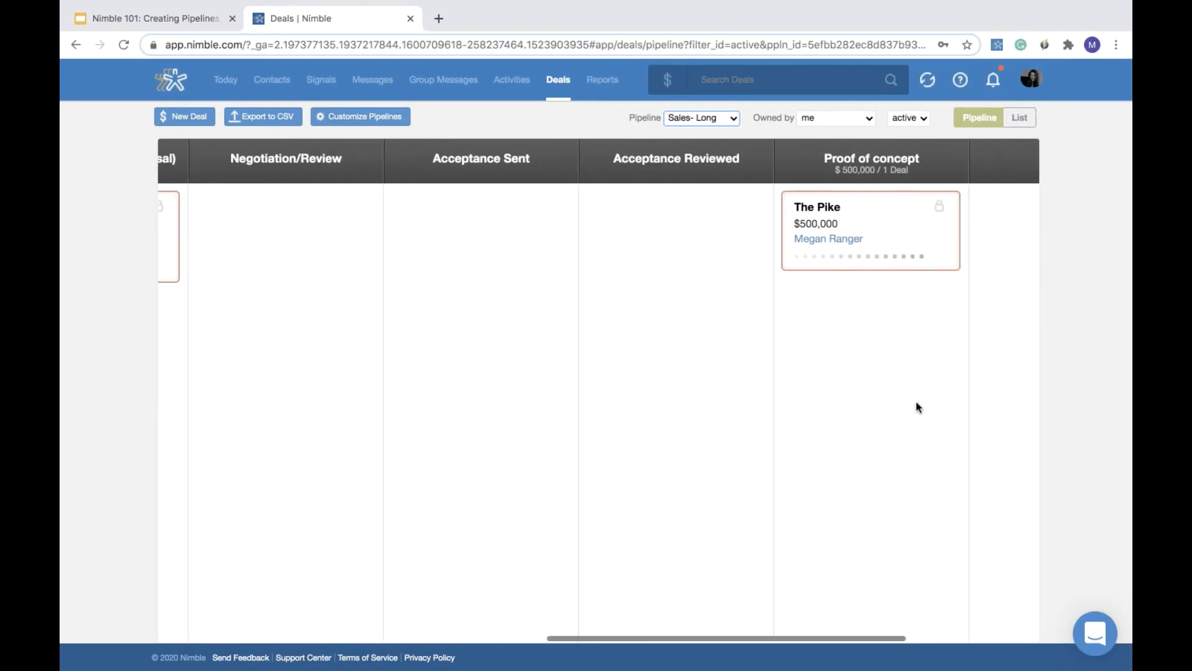
pyautogui.hscroll(10, 917, 407)
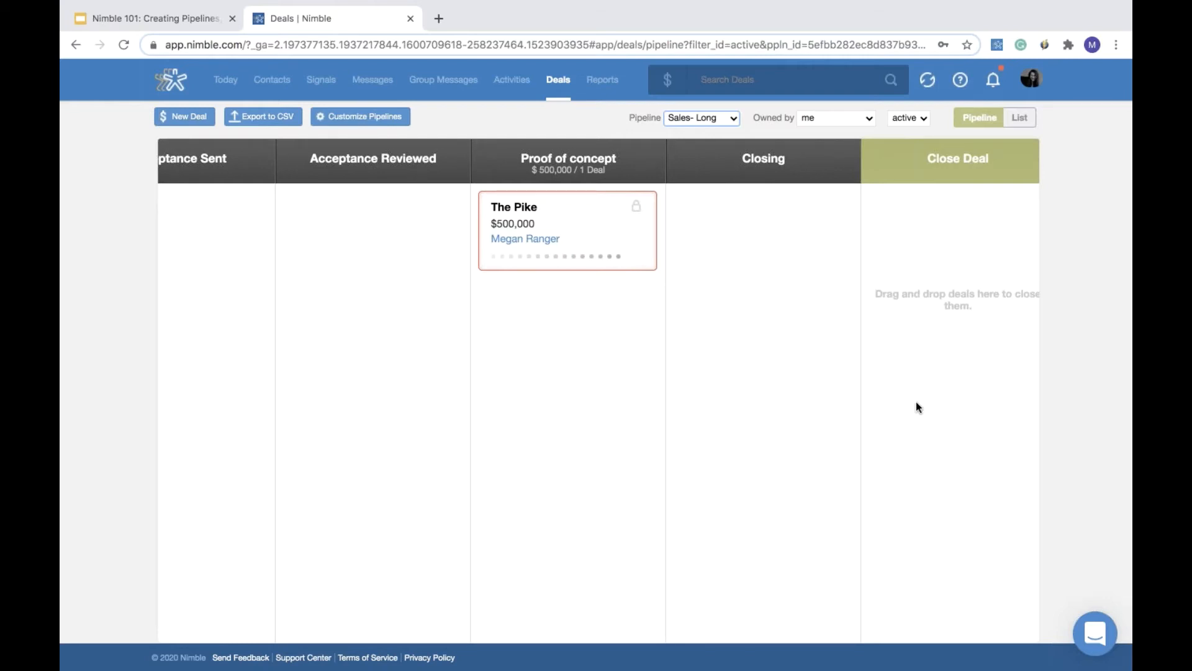
pyautogui.hscroll(-4, 917, 404)
pyautogui.hscroll(-4, 916, 404)
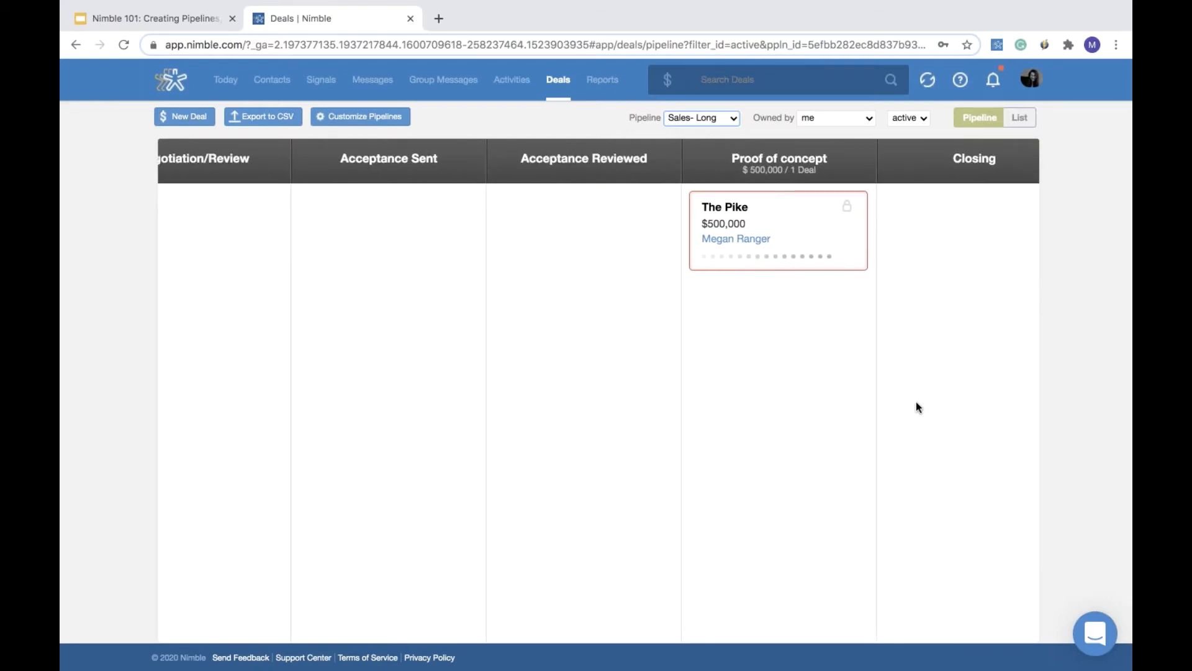
pyautogui.hscroll(-1, 917, 407)
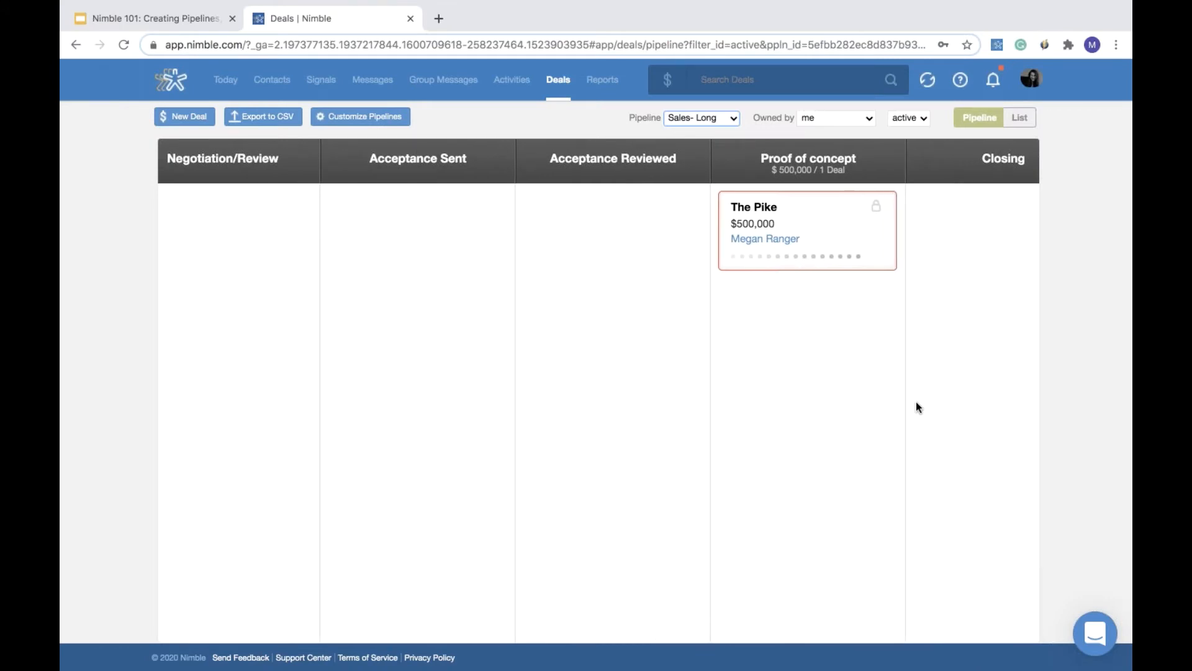
pyautogui.hscroll(-15, 918, 407)
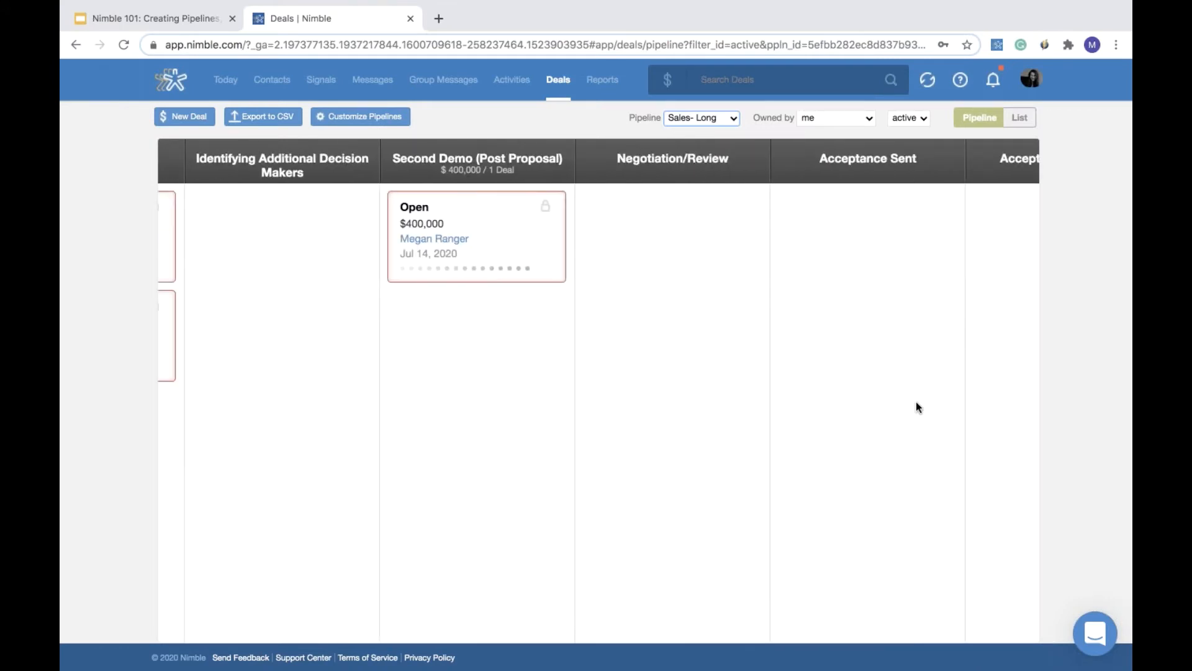
# Close The Pike deal as won, giving "Because we're awesome" as the reason, and dismiss the notification.
pyautogui.hscroll(15, 897, 401)
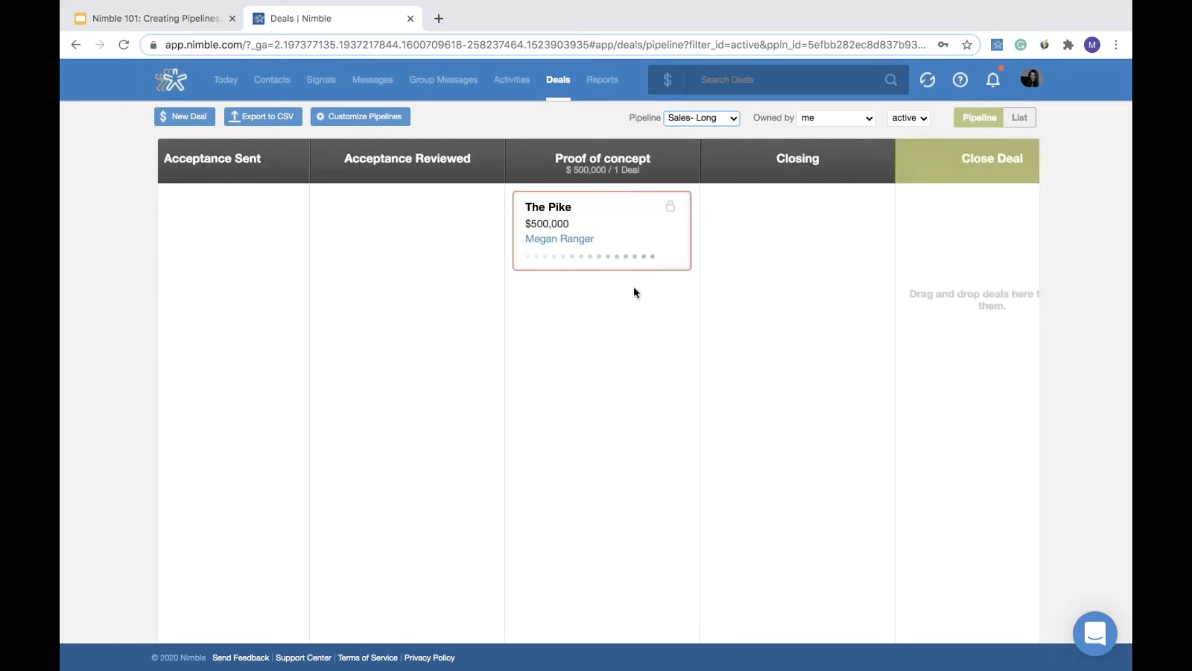
pyautogui.moveTo(622, 229); pyautogui.dragTo(964, 337)
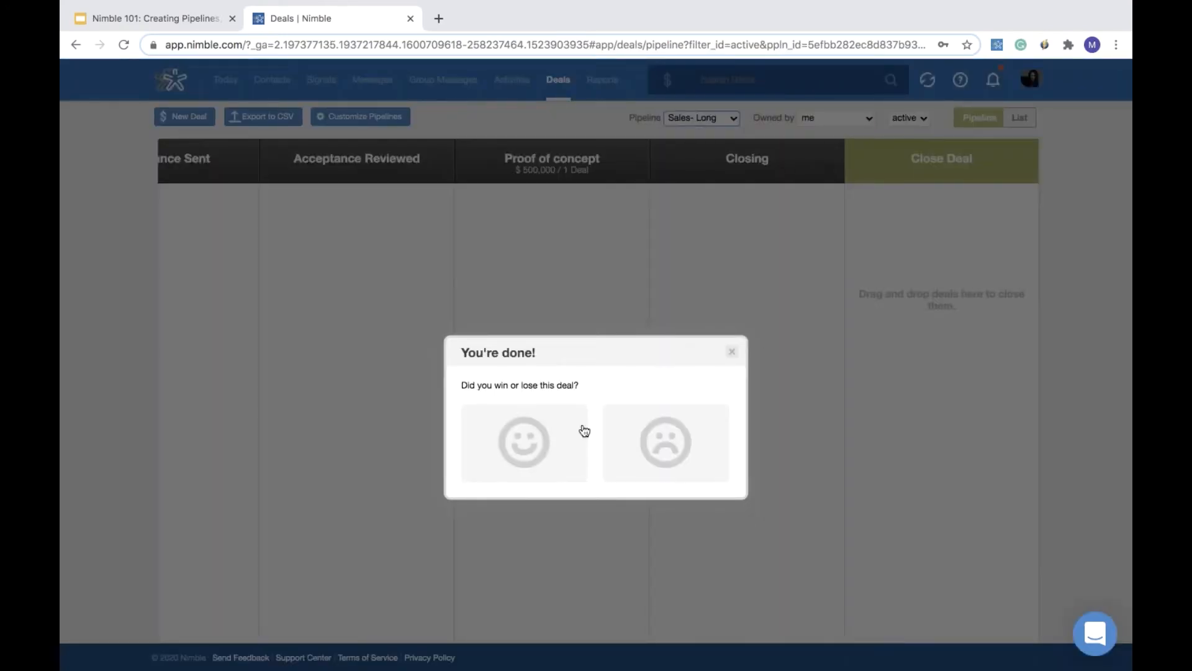
pyautogui.click(561, 430)
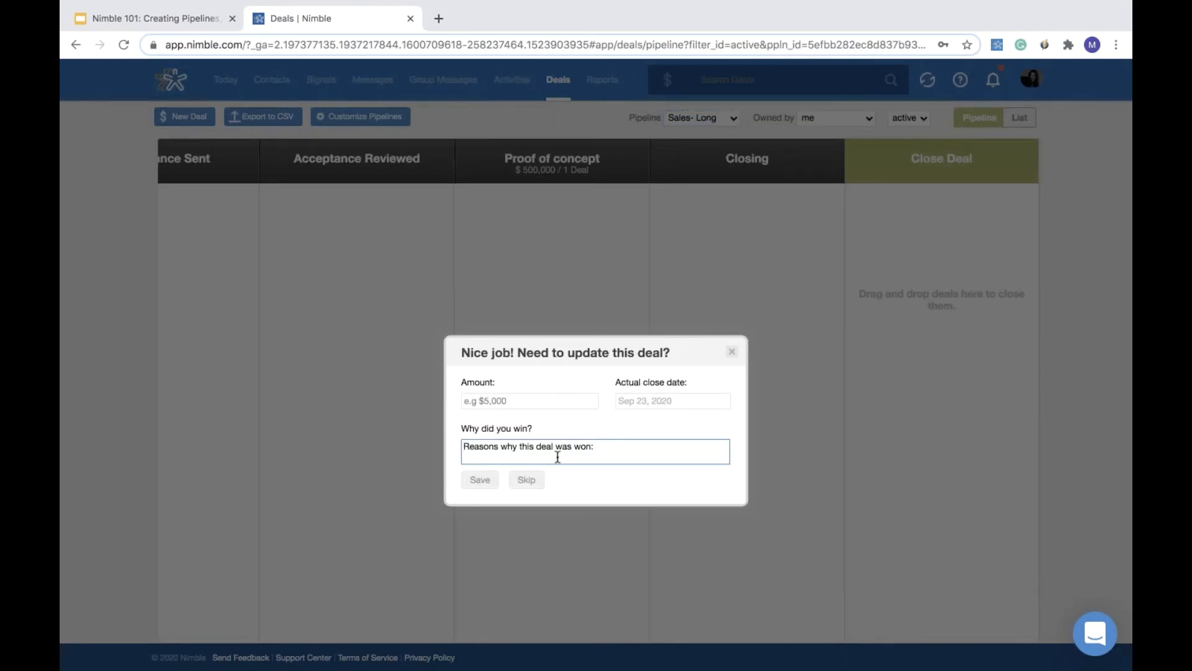
pyautogui.write("Because we're awesome ;")
pyautogui.click(481, 481)
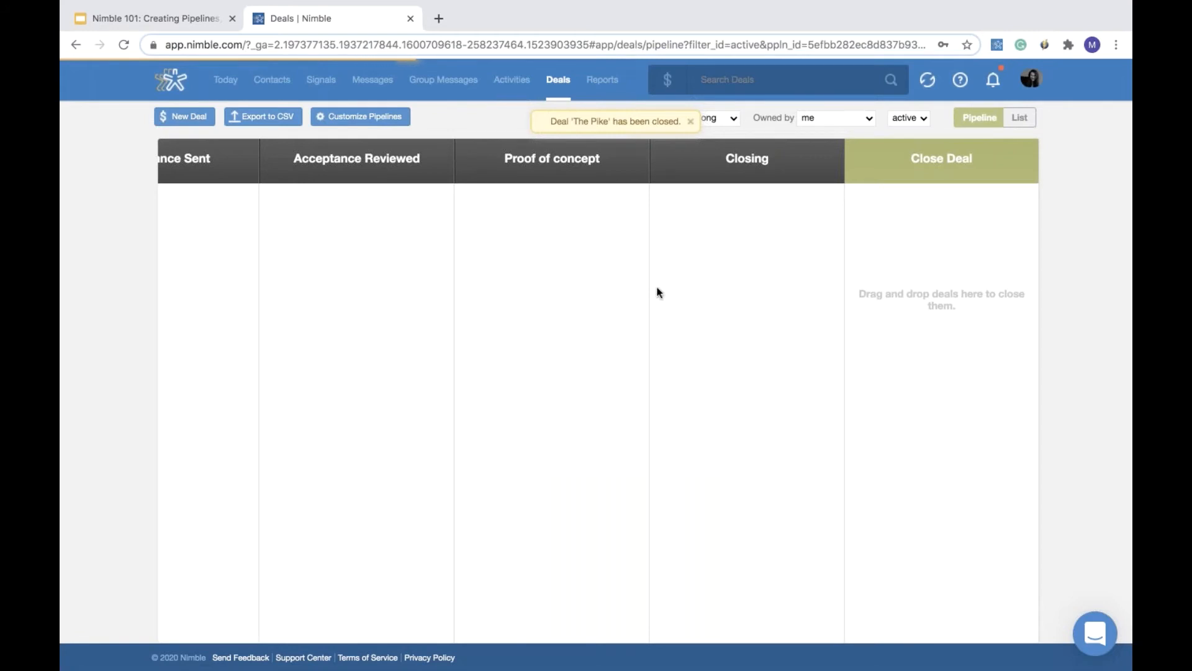
pyautogui.click(690, 121)
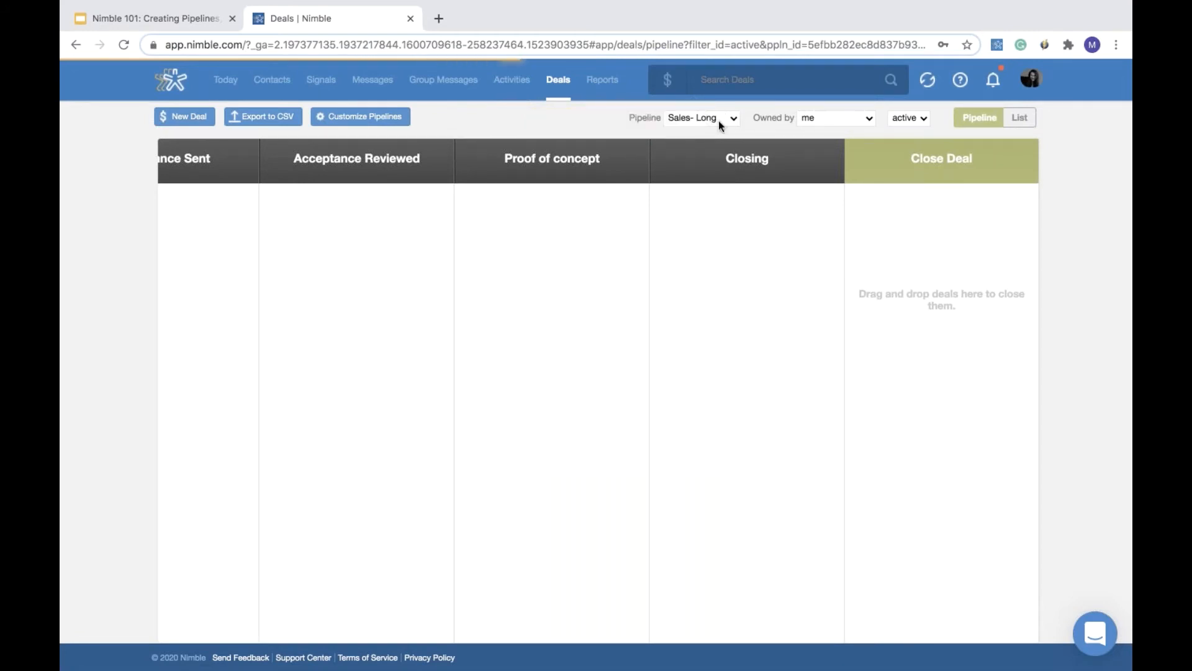
# Switch the deals board to the PR pipeline and look through its stages up to Close Deal.
pyautogui.click(719, 122)
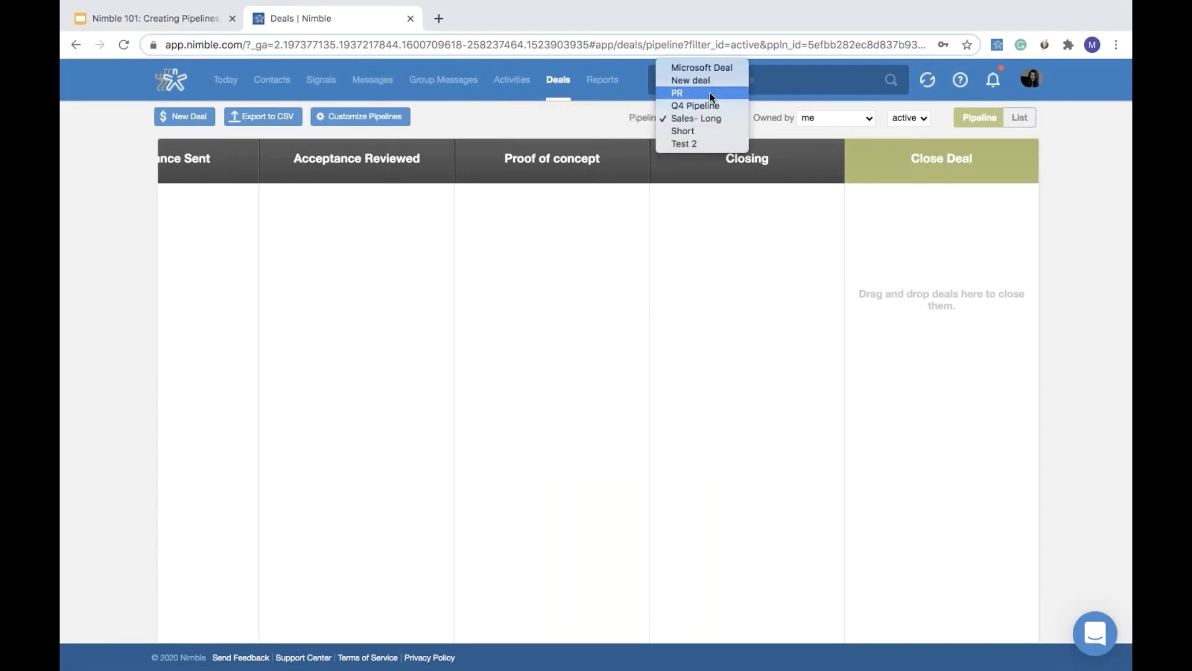
pyautogui.click(710, 92)
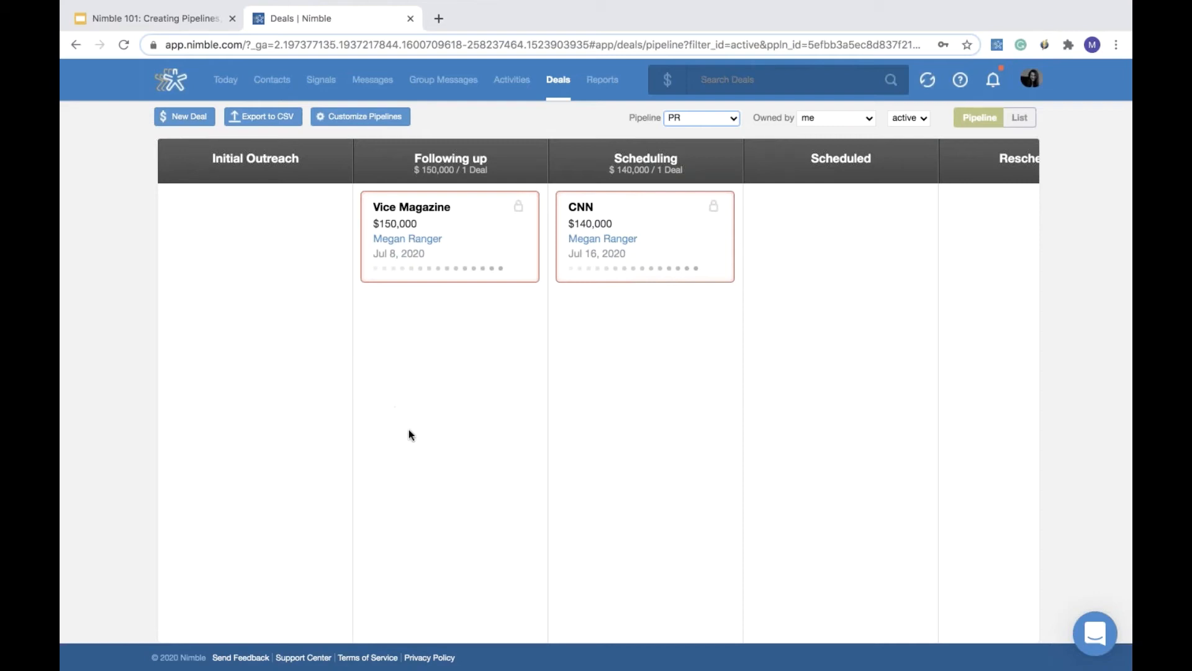
pyautogui.hscroll(3, 425, 434)
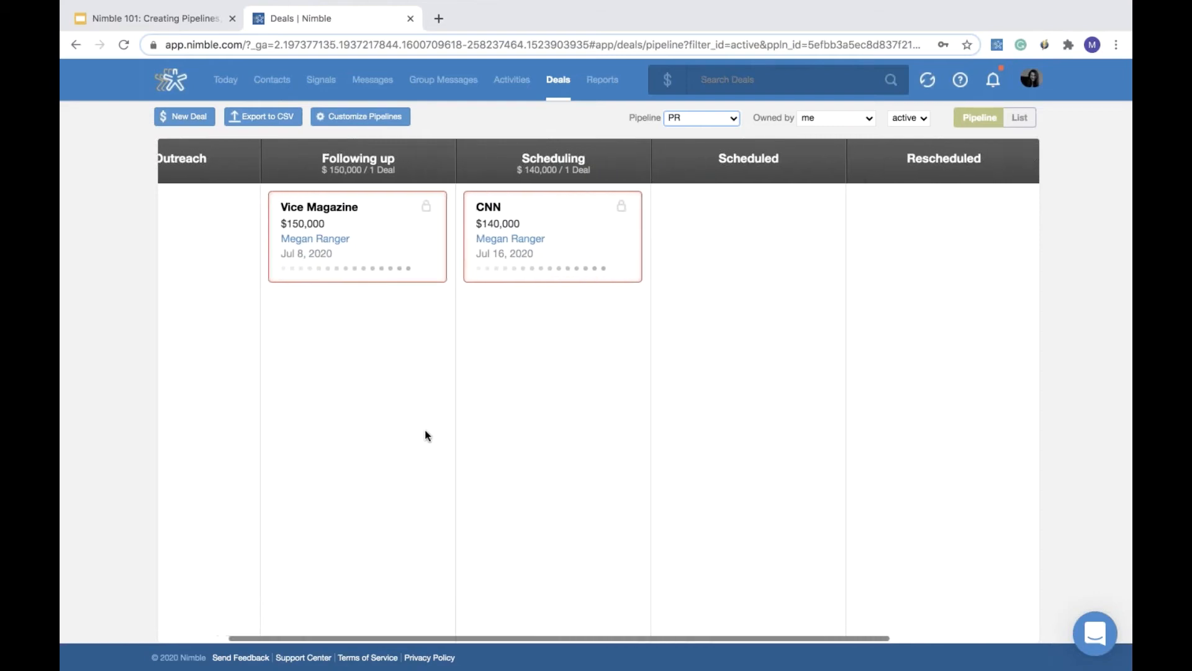
pyautogui.hscroll(3, 764, 422)
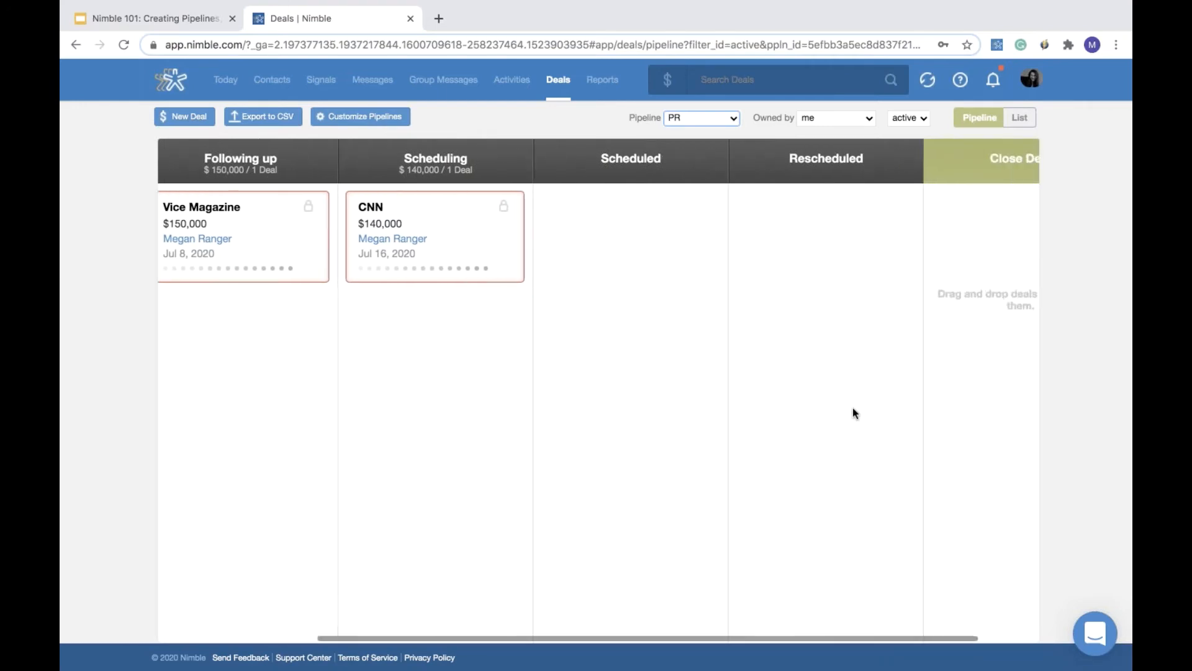
pyautogui.hscroll(2, 856, 411)
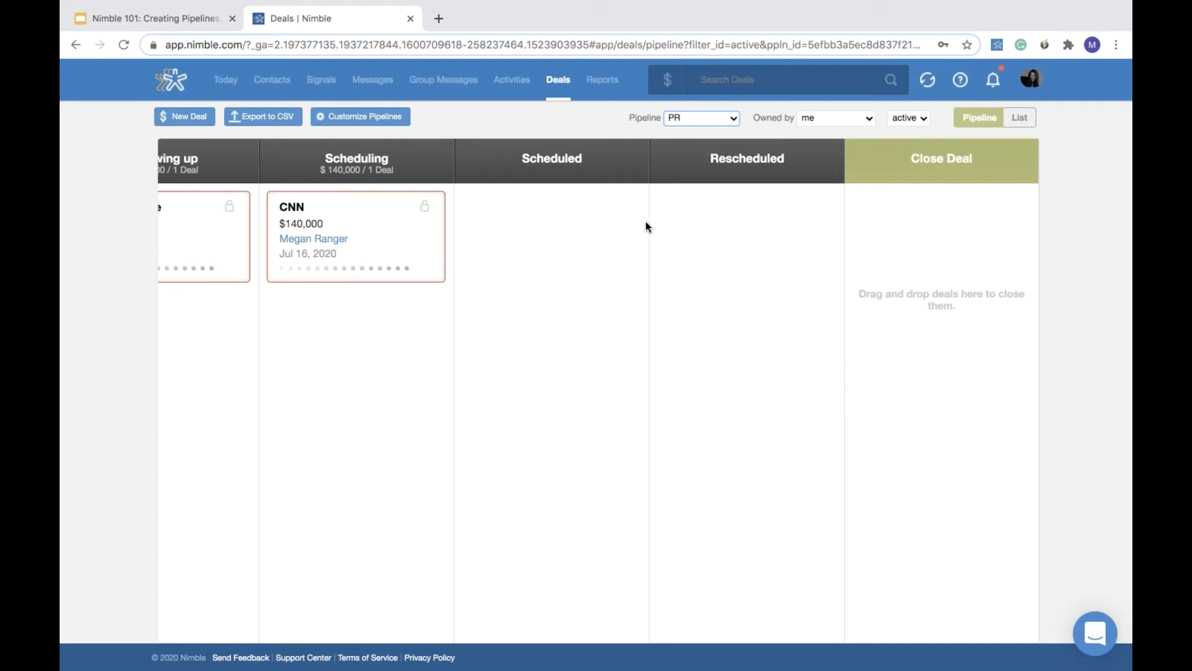
# Open the deals history report and view its pipeline and team member filter options.
pyautogui.click(604, 80)
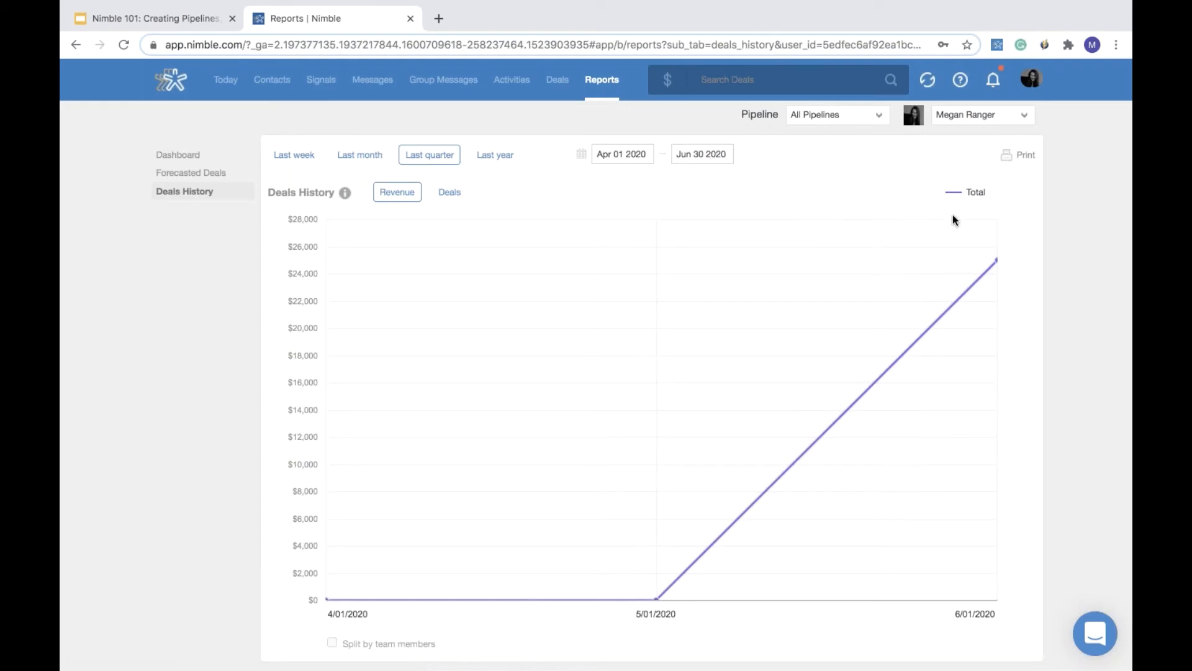
pyautogui.click(875, 116)
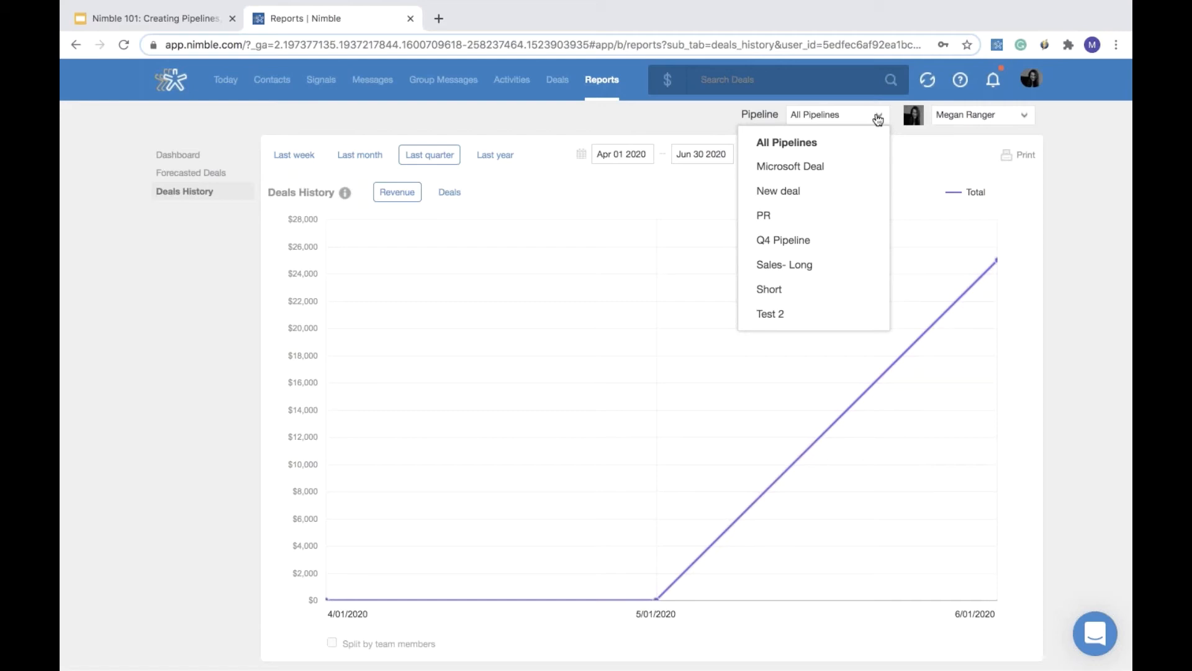
pyautogui.click(1000, 123)
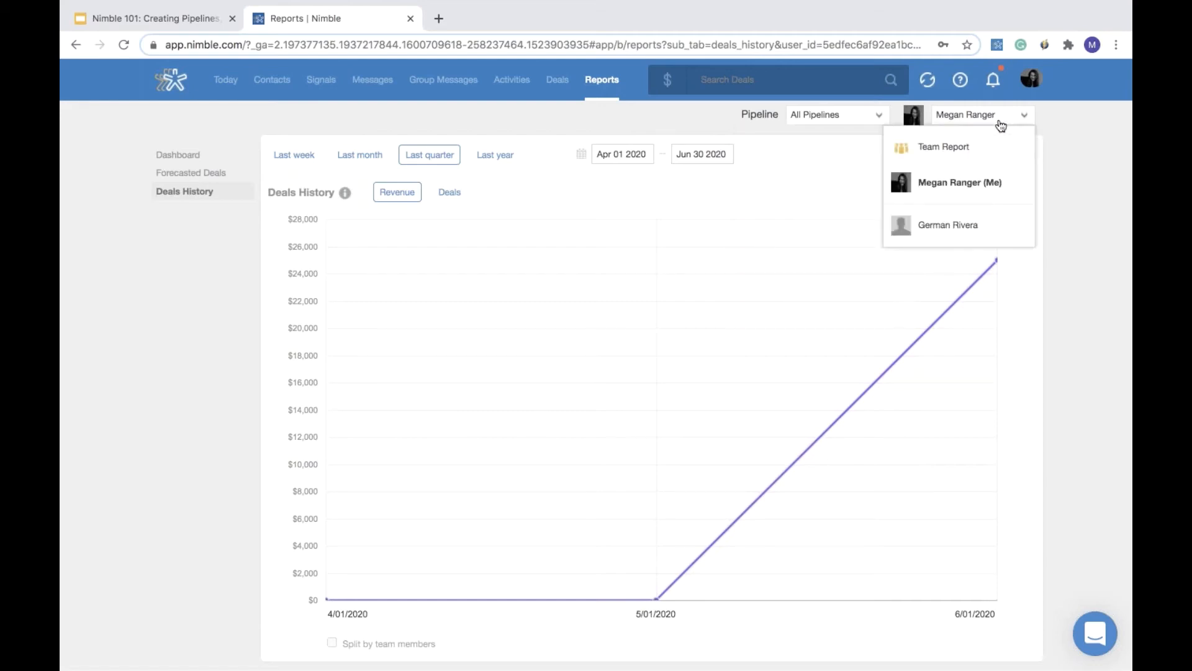
# Review the reports dashboard and the forecasted deals report, and return to the deals history report.
pyautogui.click(178, 155)
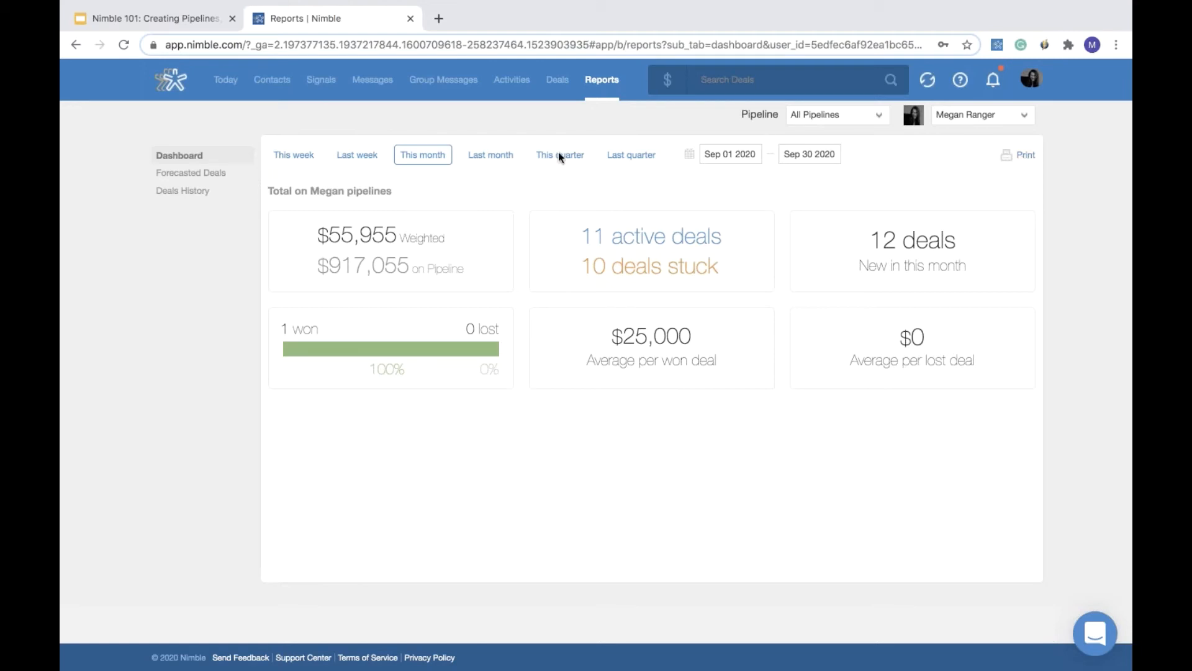
pyautogui.click(187, 181)
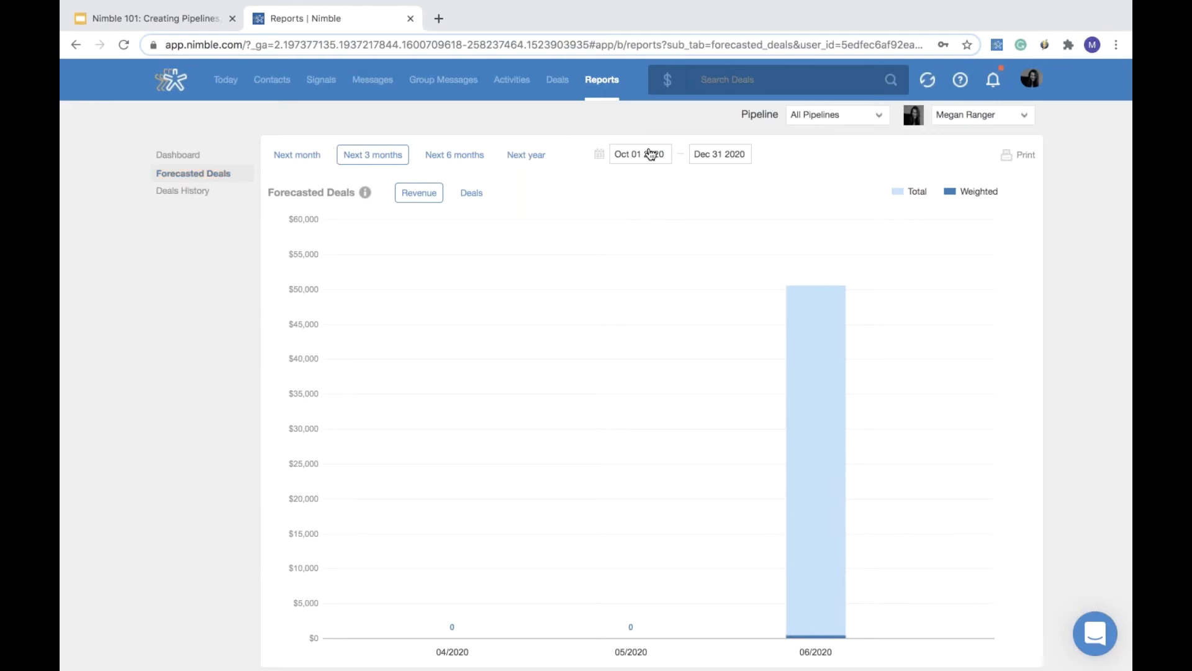
pyautogui.click(203, 195)
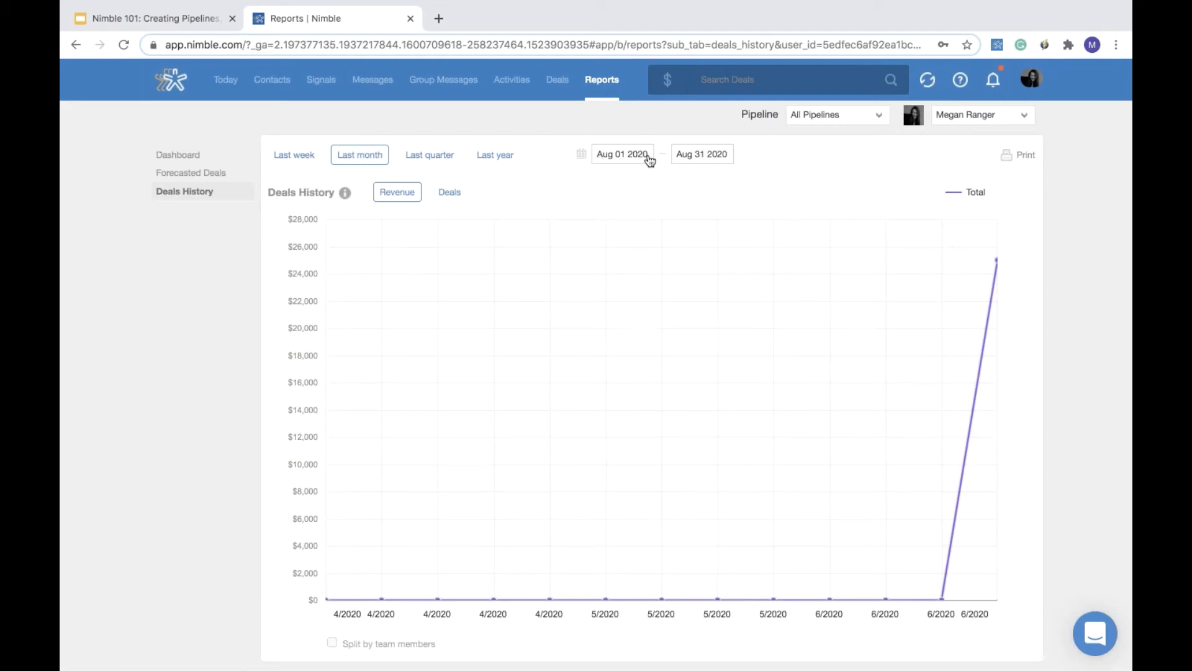
# Close the Nimble page and show the Special Offer for New Users slide in the Google Slides presentation.
pyautogui.click(412, 19)
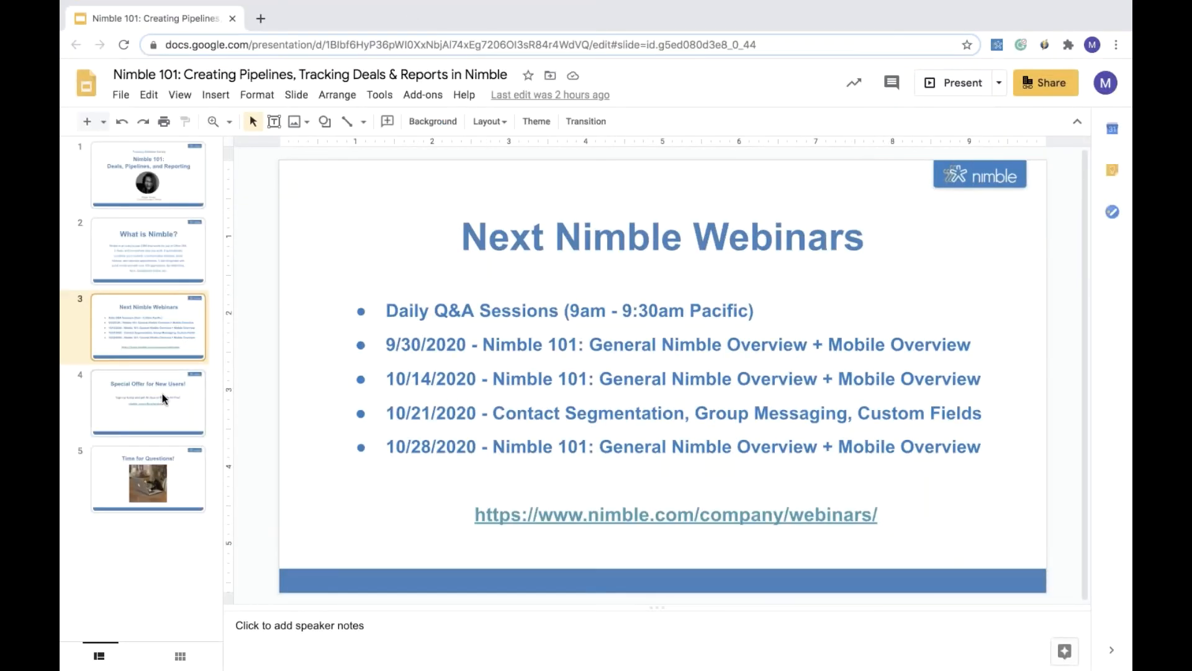
pyautogui.click(180, 385)
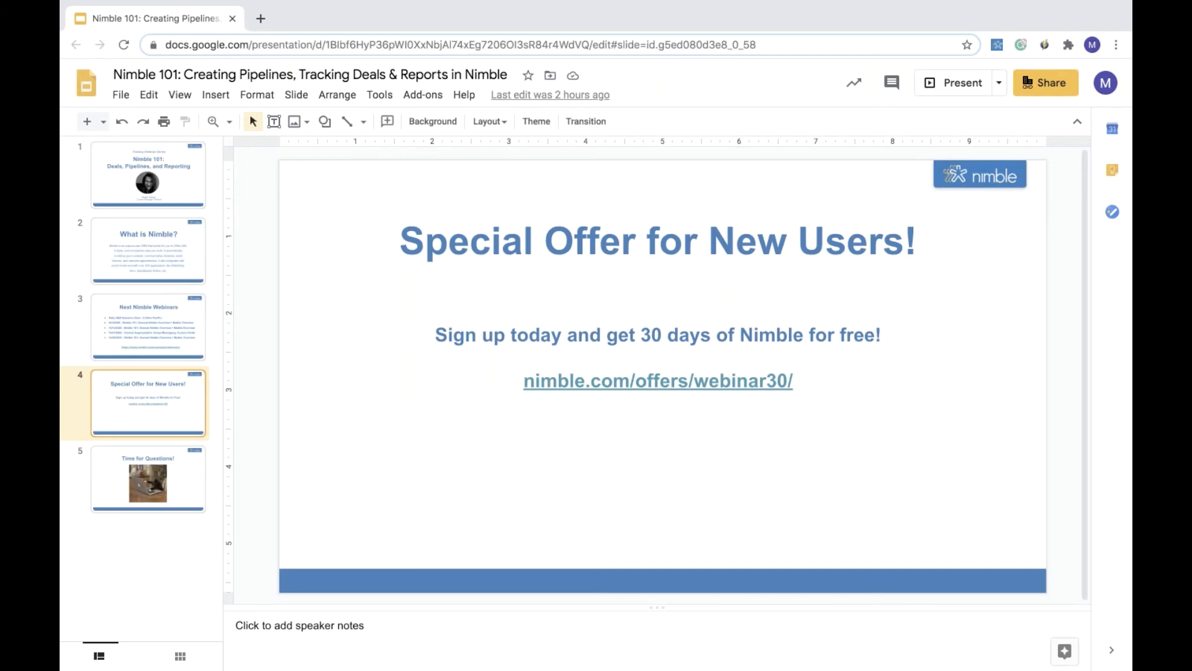
pyautogui.click(231, 19)
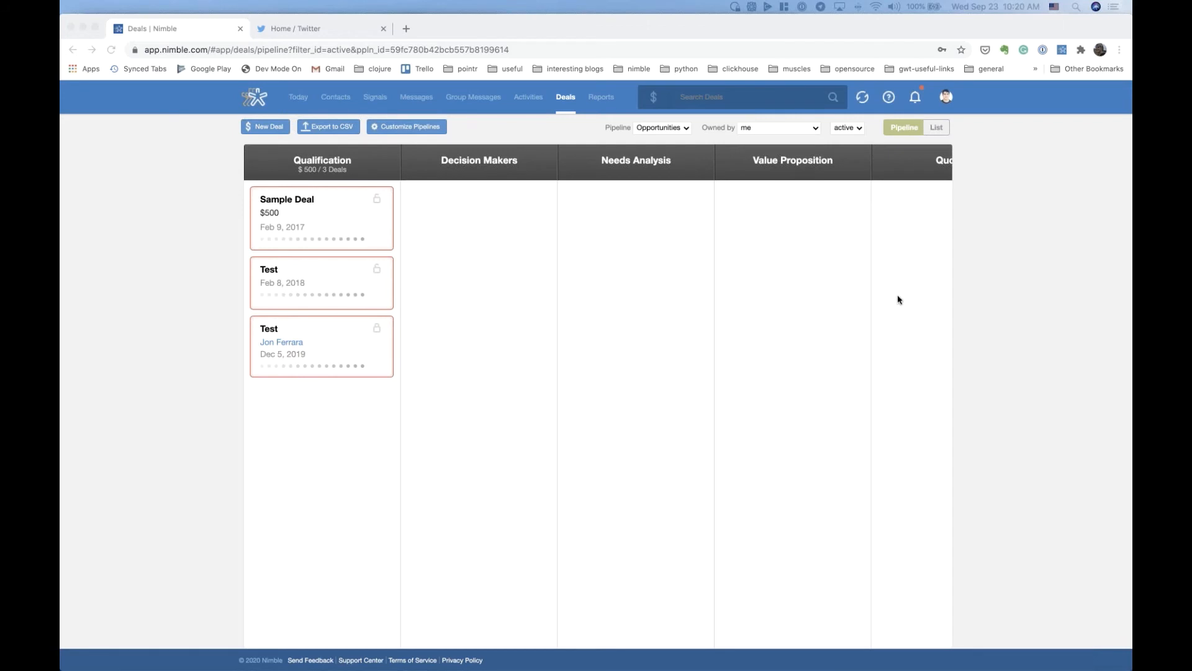
pyautogui.click(337, 102)
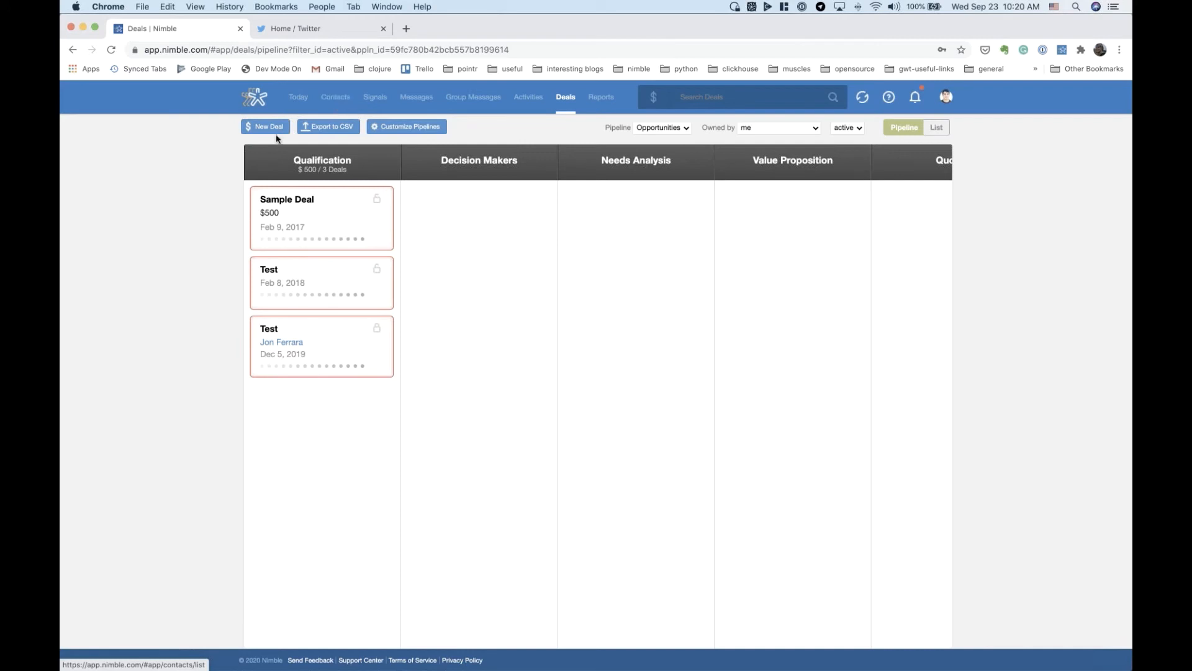
# View the Companies list in the contacts and return to the deals board.
pyautogui.click(338, 102)
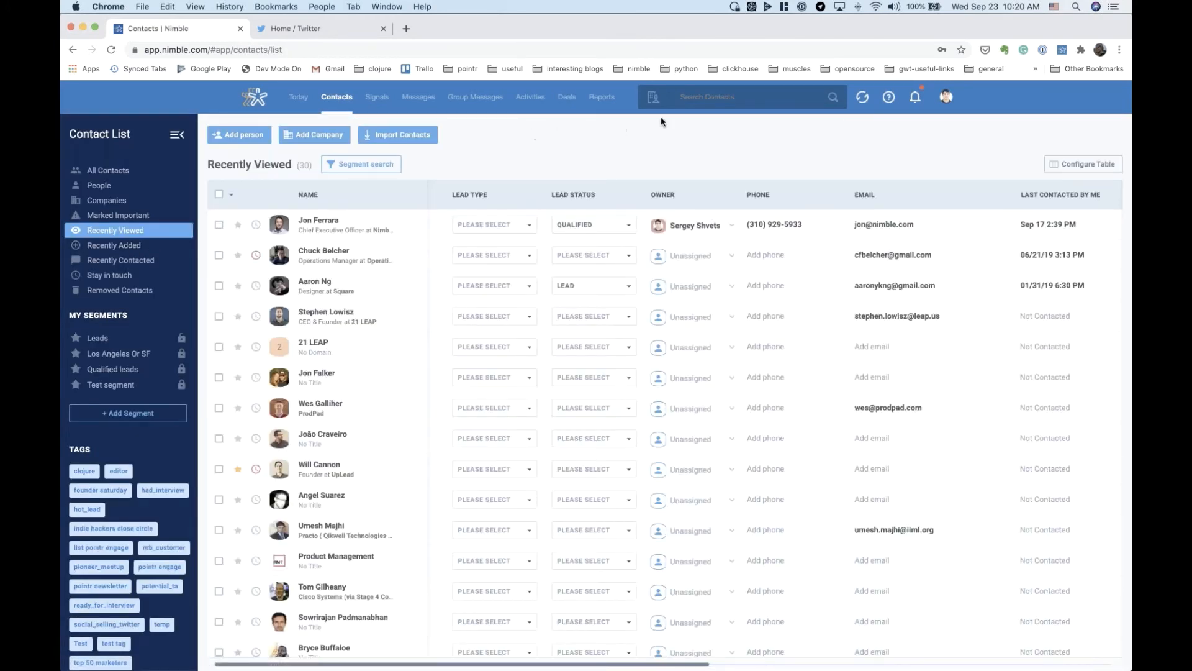
pyautogui.click(129, 206)
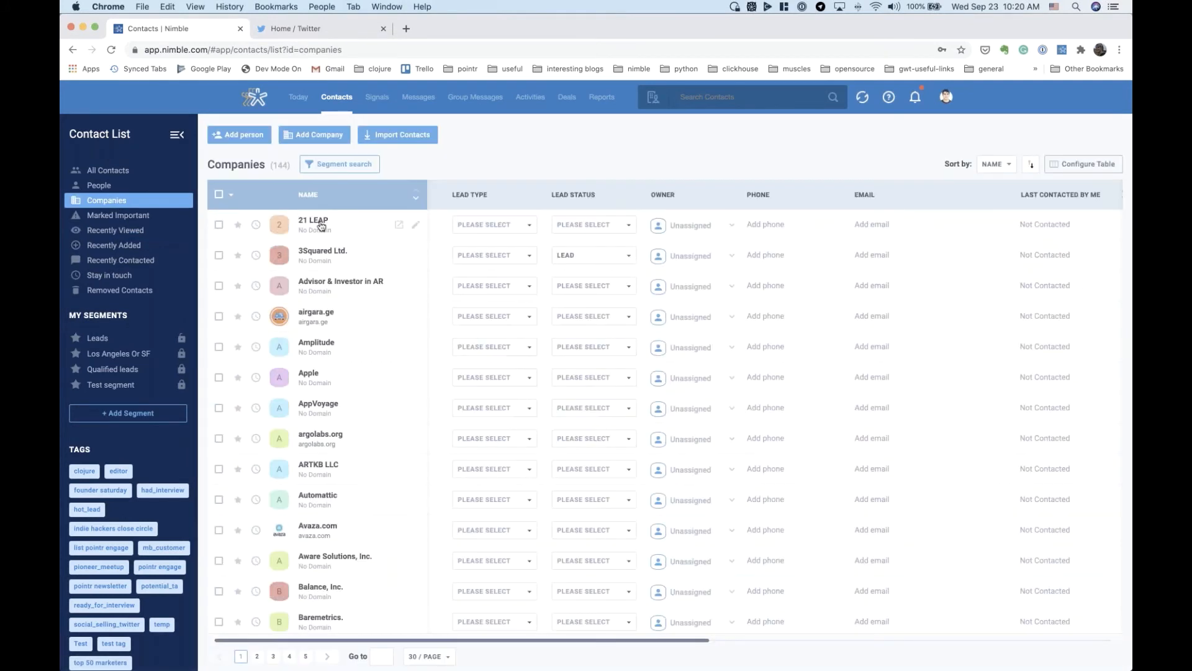
pyautogui.click(566, 102)
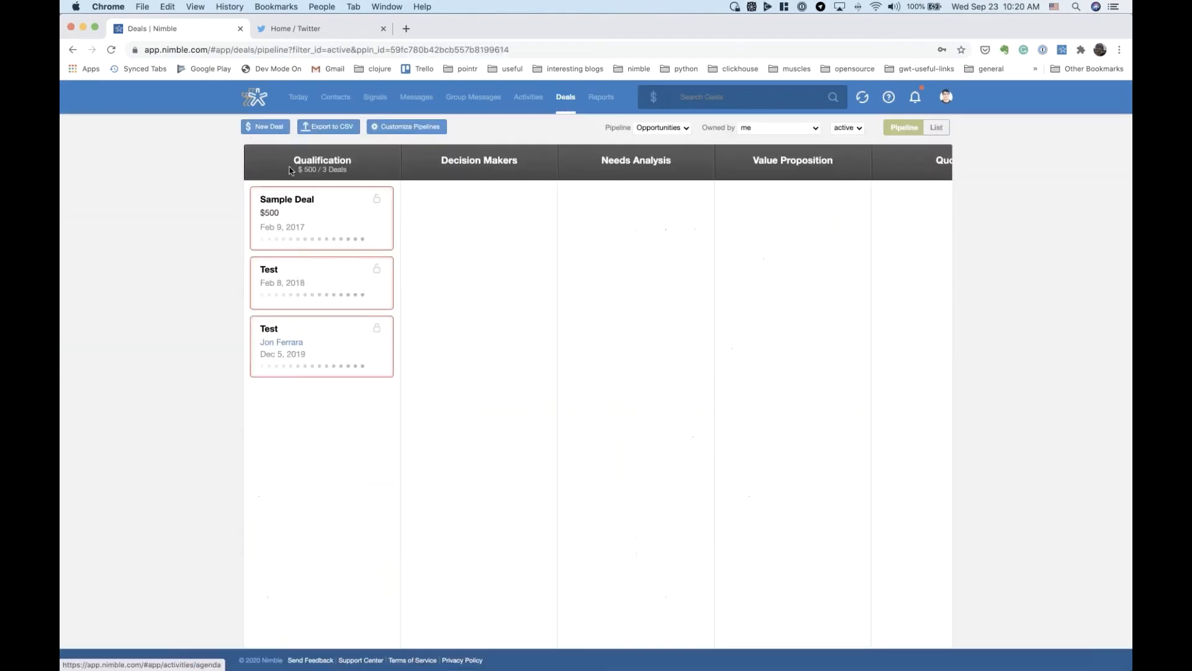
# Start a new deal named "test deal" with the company 21 LEAP as its primary contact.
pyautogui.click(255, 127)
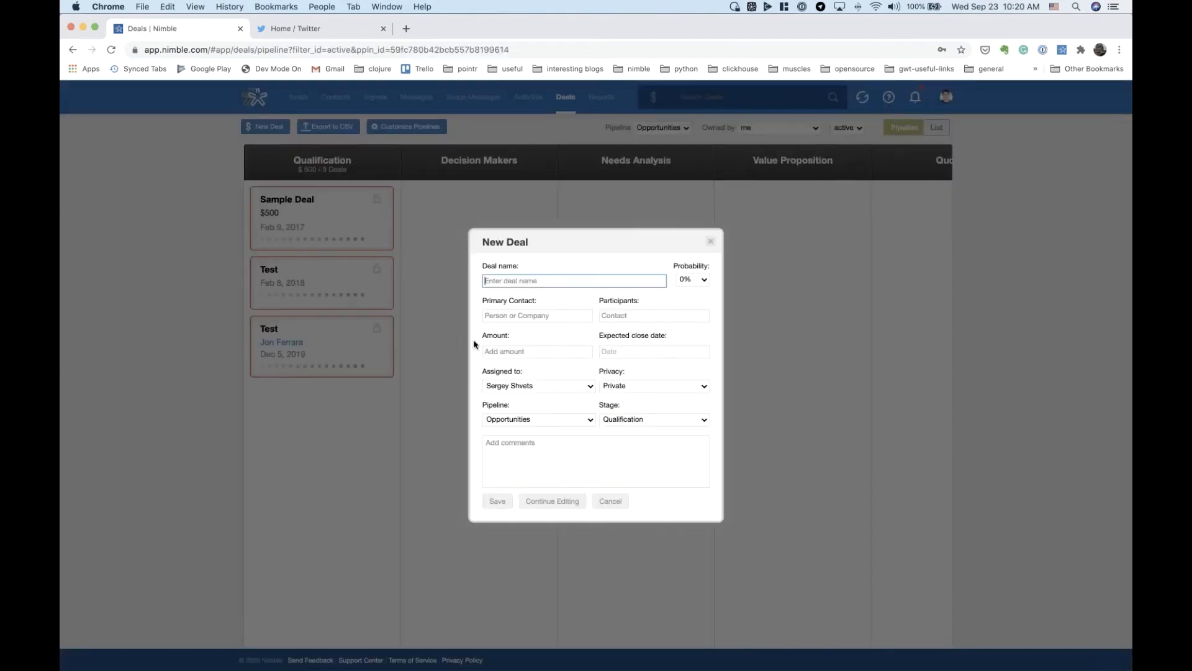
pyautogui.write('test deal')
pyautogui.click(519, 316)
pyautogui.write('21')
pyautogui.click(510, 330)
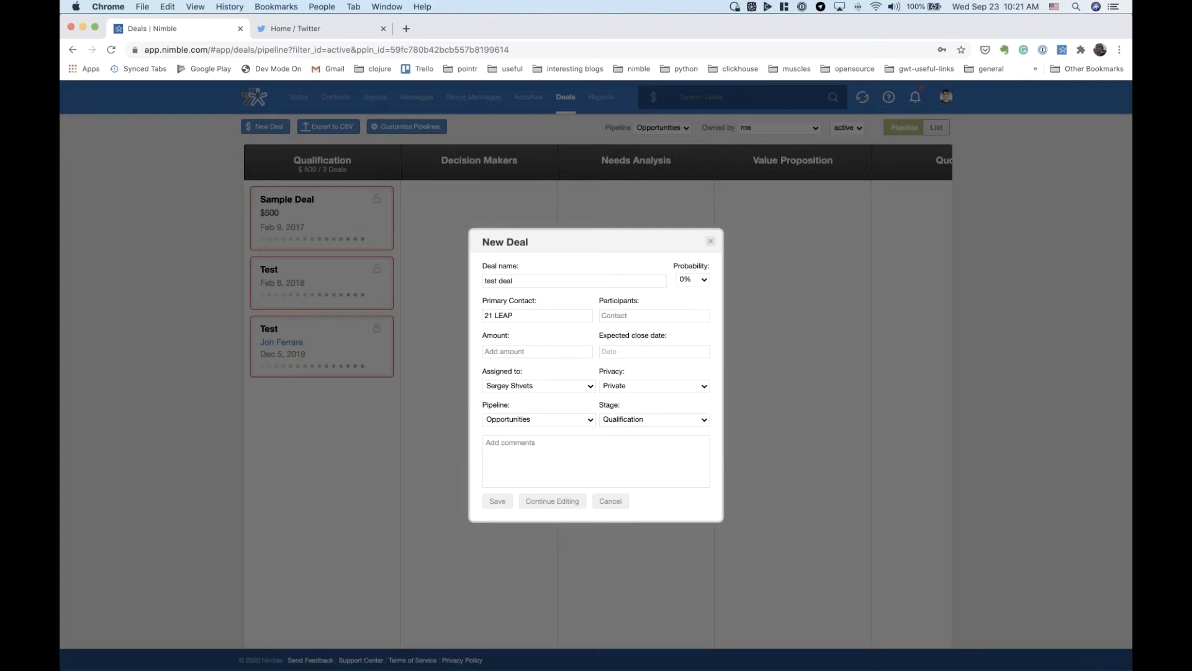
# Clear the primary contact of the new deal and discard the deal without saving.
pyautogui.click(523, 315)
pyautogui.moveTo(524, 315); pyautogui.dragTo(476, 319)
pyautogui.press('BackSpace')
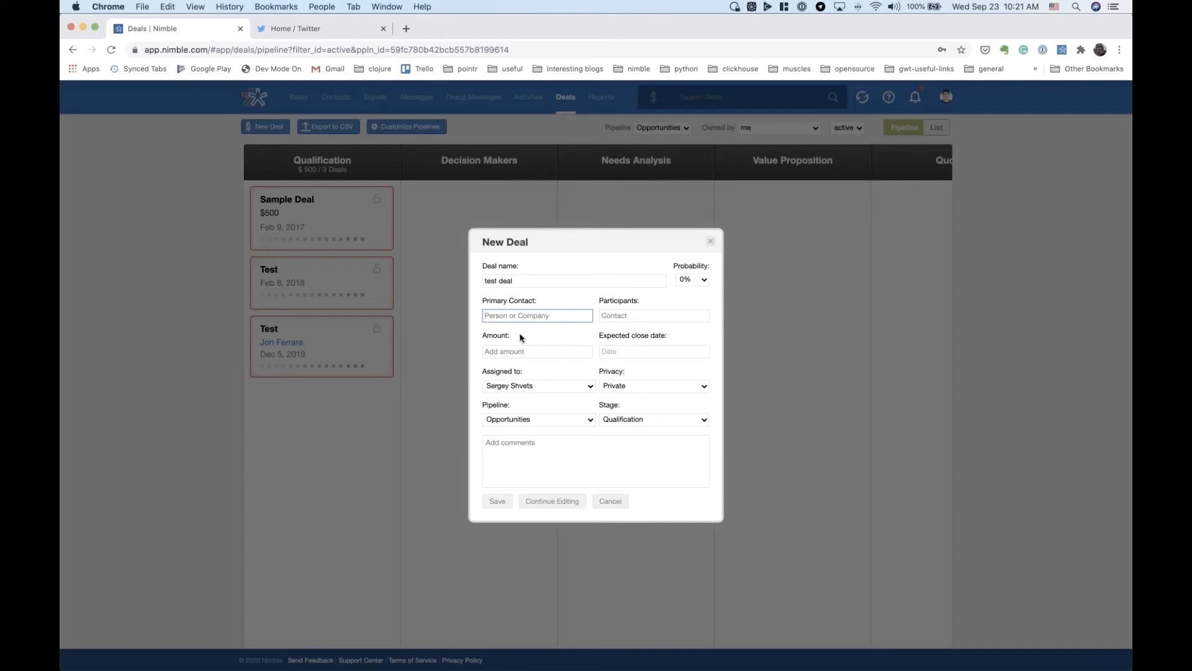
pyautogui.click(710, 244)
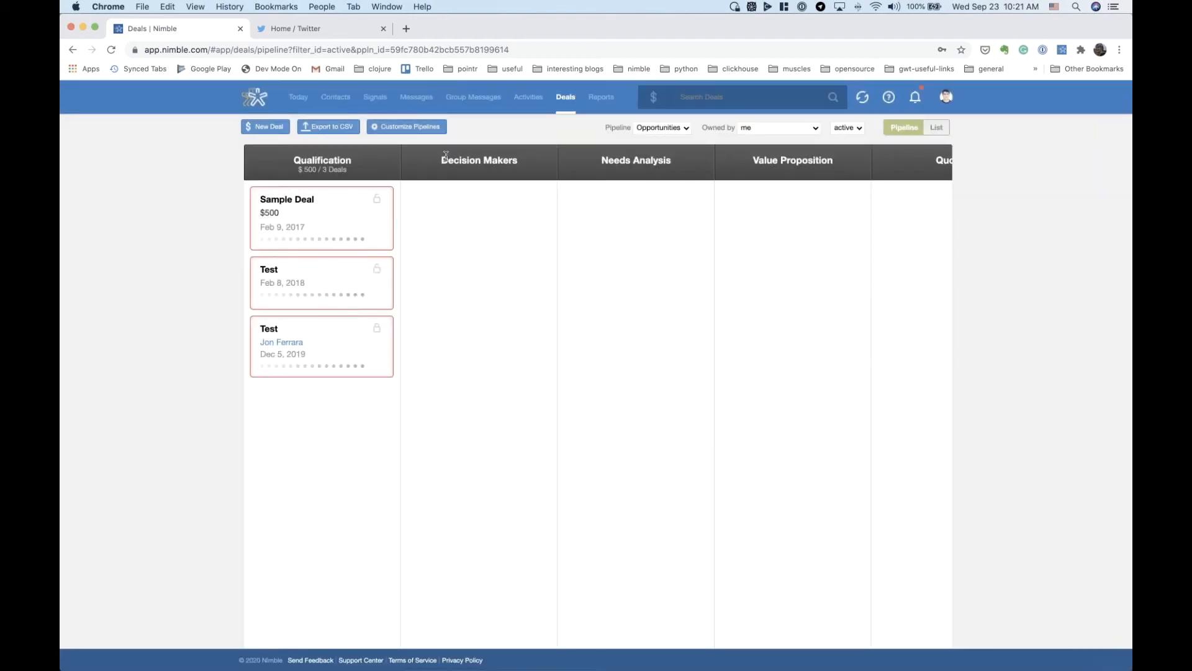
# Open the first recently viewed contact's record, inspect the primary contact in its Add Deal form, and close the form.
pyautogui.click(336, 97)
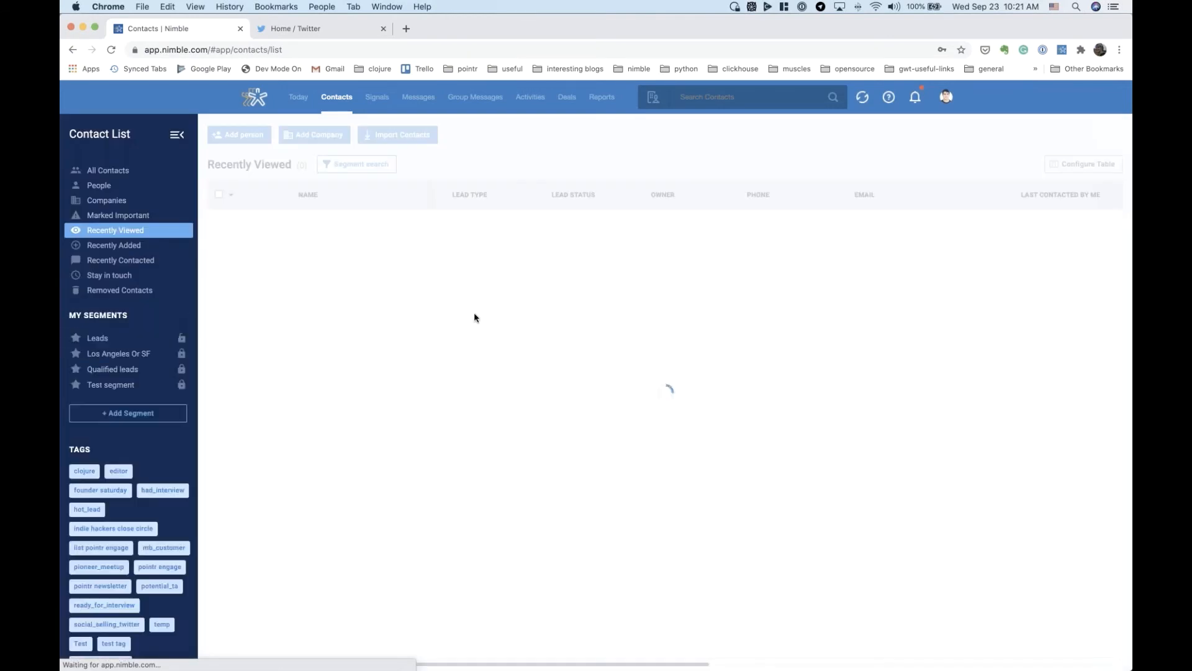
pyautogui.click(318, 221)
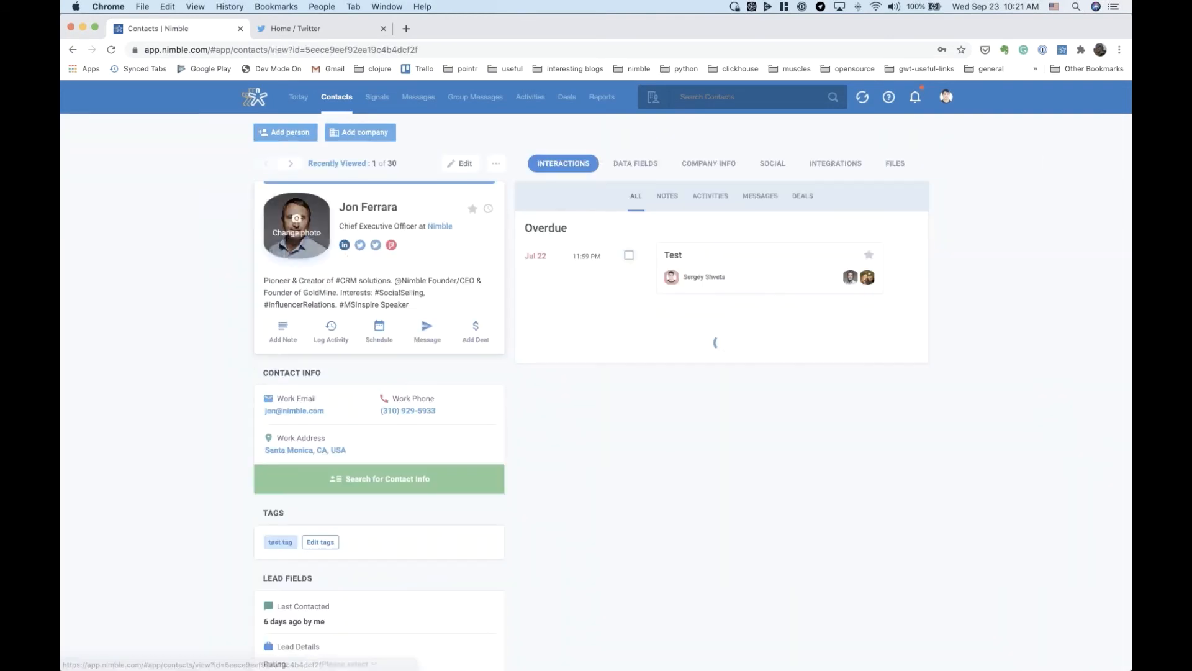
pyautogui.click(478, 336)
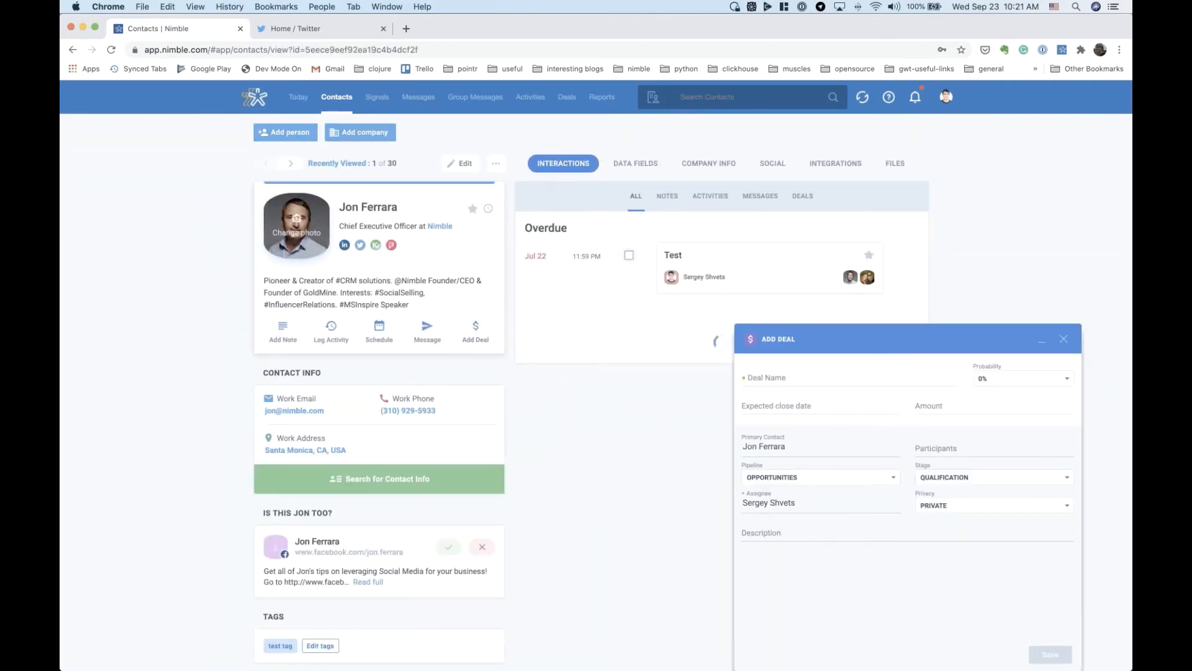
pyautogui.click(793, 449)
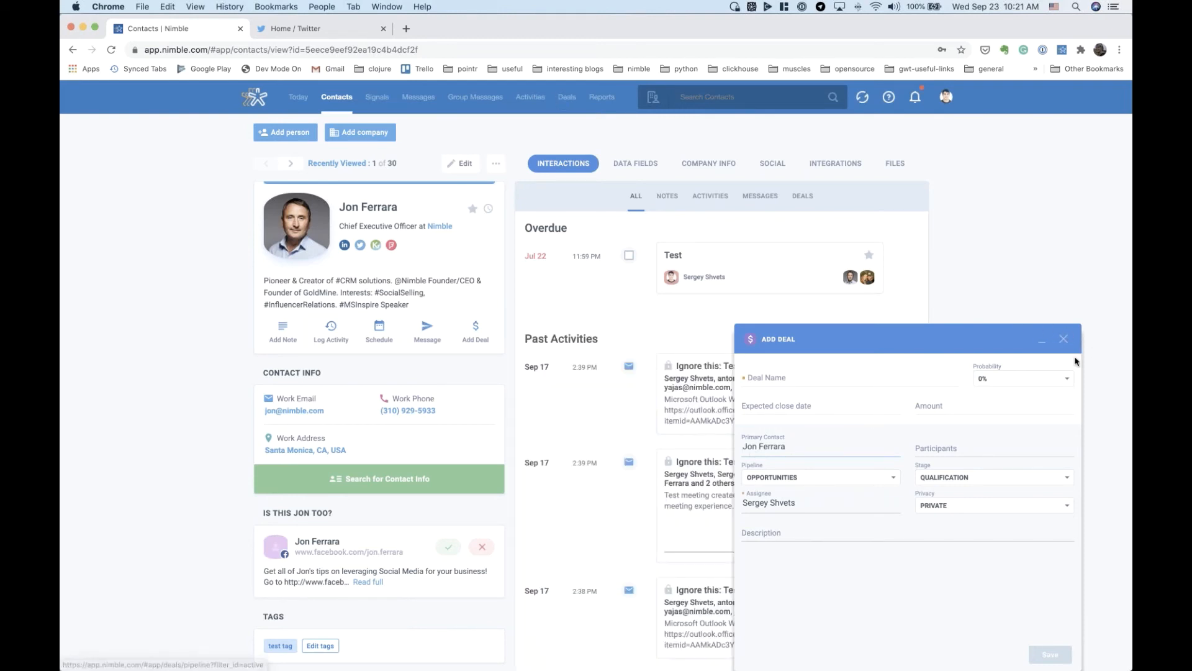
pyautogui.click(1063, 338)
# Return to the deals board, view the fields of the blank New Deal form, and close it.
pyautogui.click(570, 99)
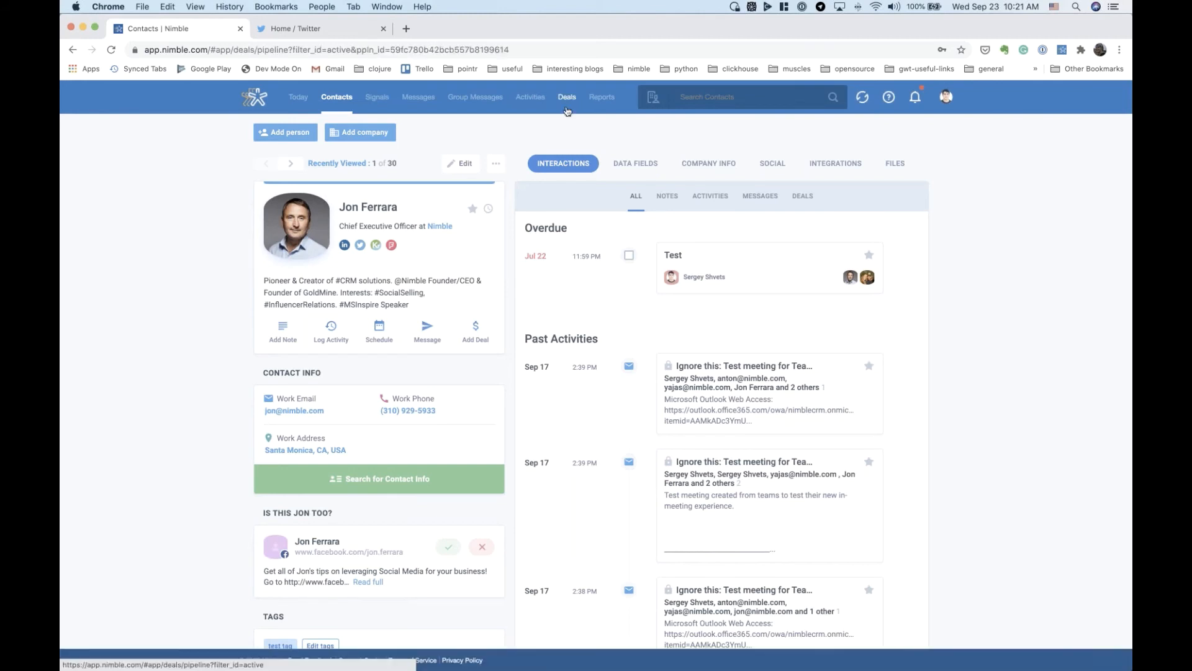
pyautogui.click(265, 127)
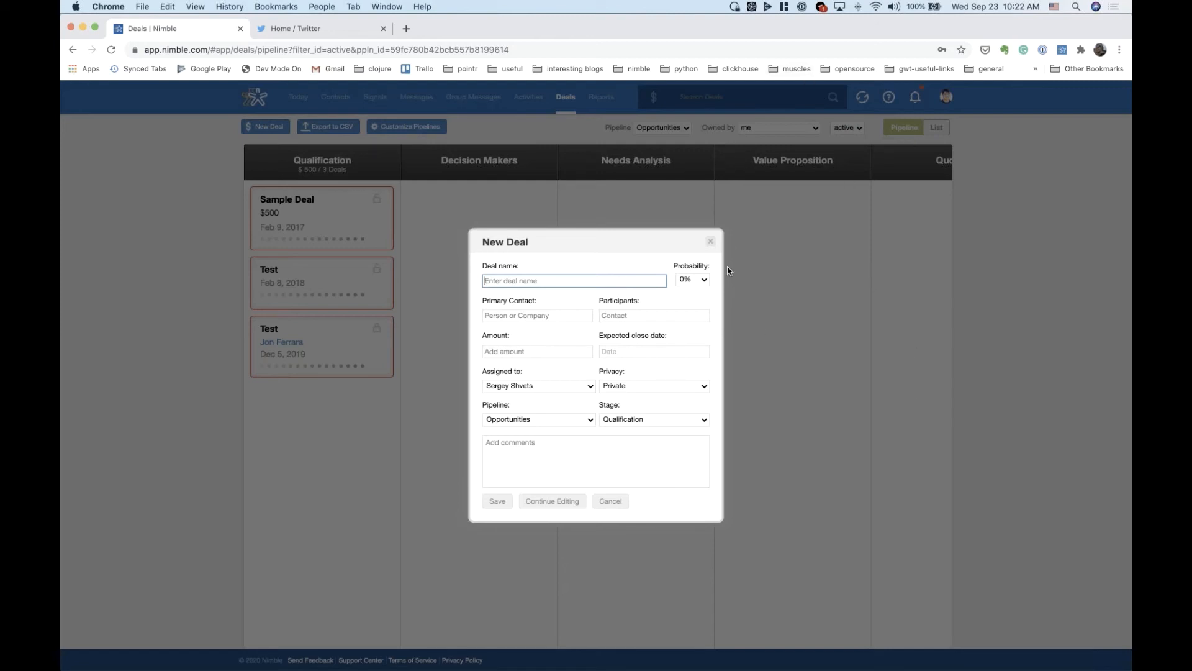
pyautogui.click(711, 242)
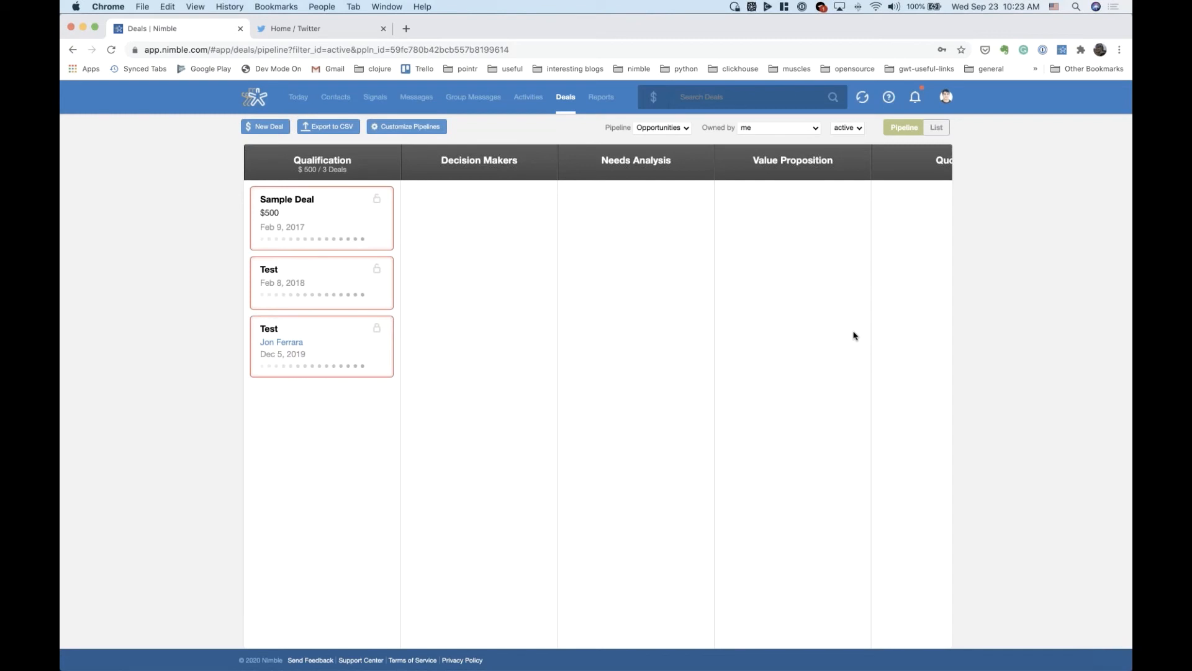
# View the activities agenda and the Stay in touch list of contacts.
pyautogui.click(528, 98)
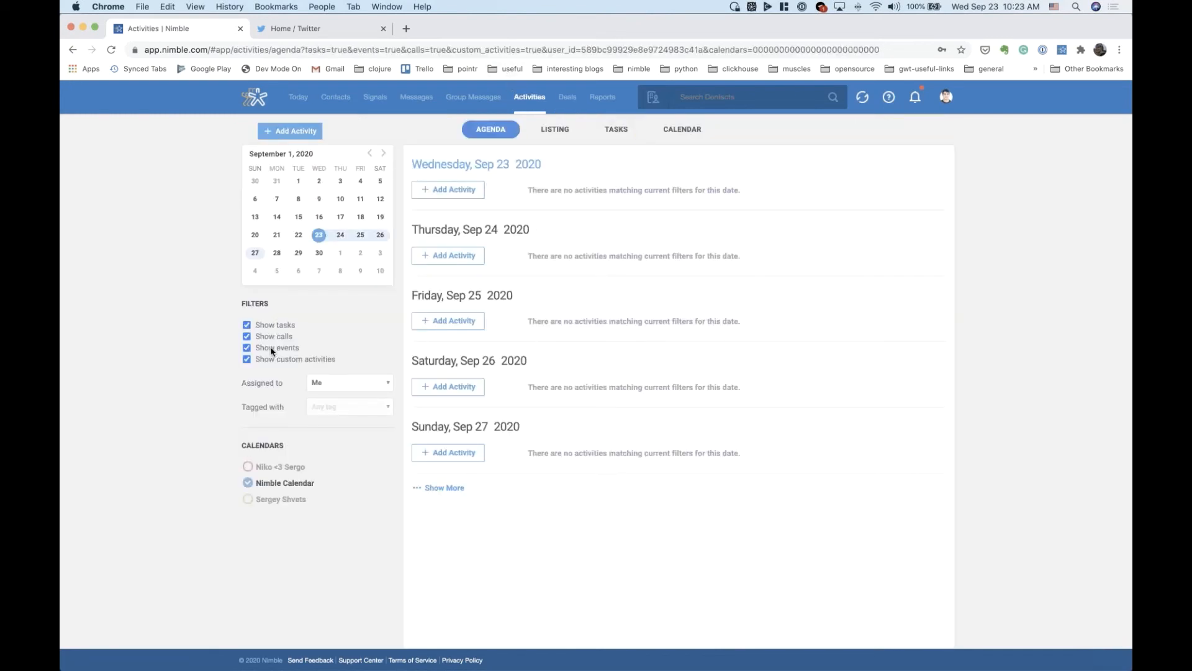
pyautogui.click(336, 99)
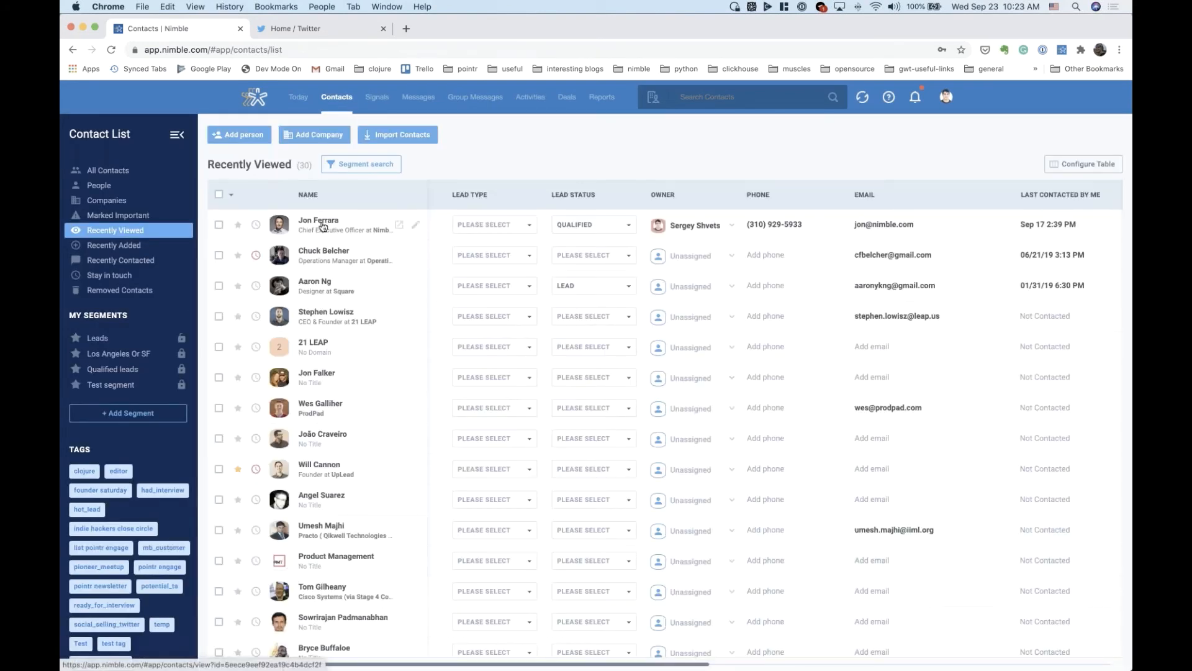
pyautogui.click(257, 226)
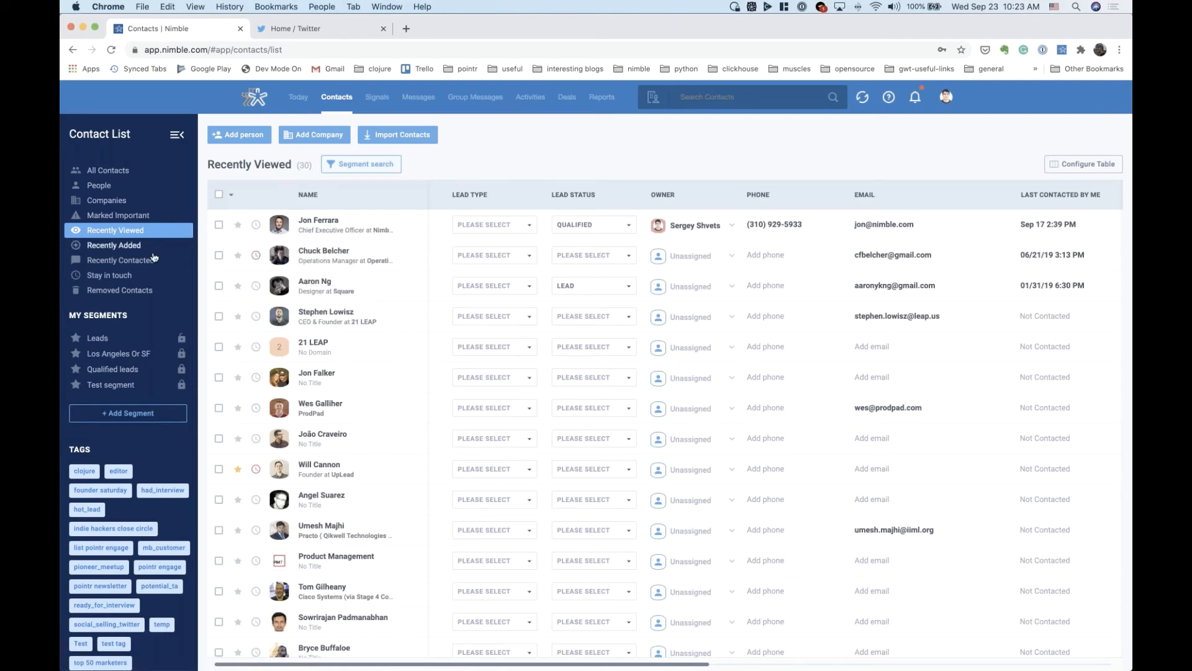
pyautogui.click(113, 275)
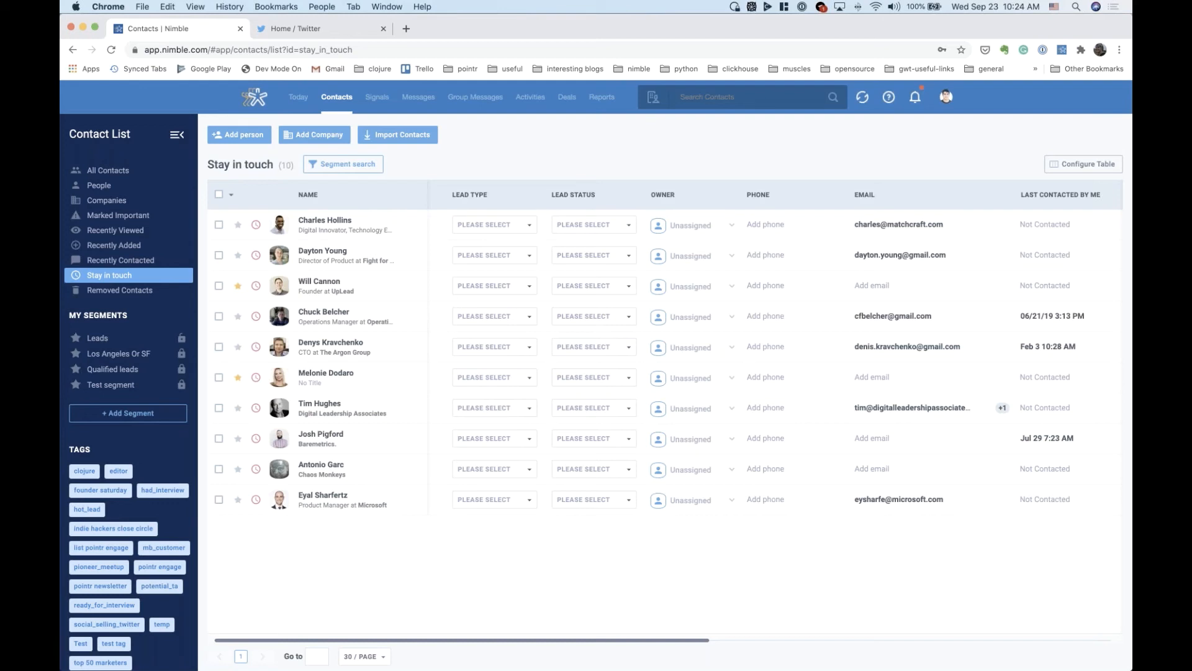
# Start a new task in the activities agenda and link it to the related deal Test Deal.
pyautogui.click(529, 97)
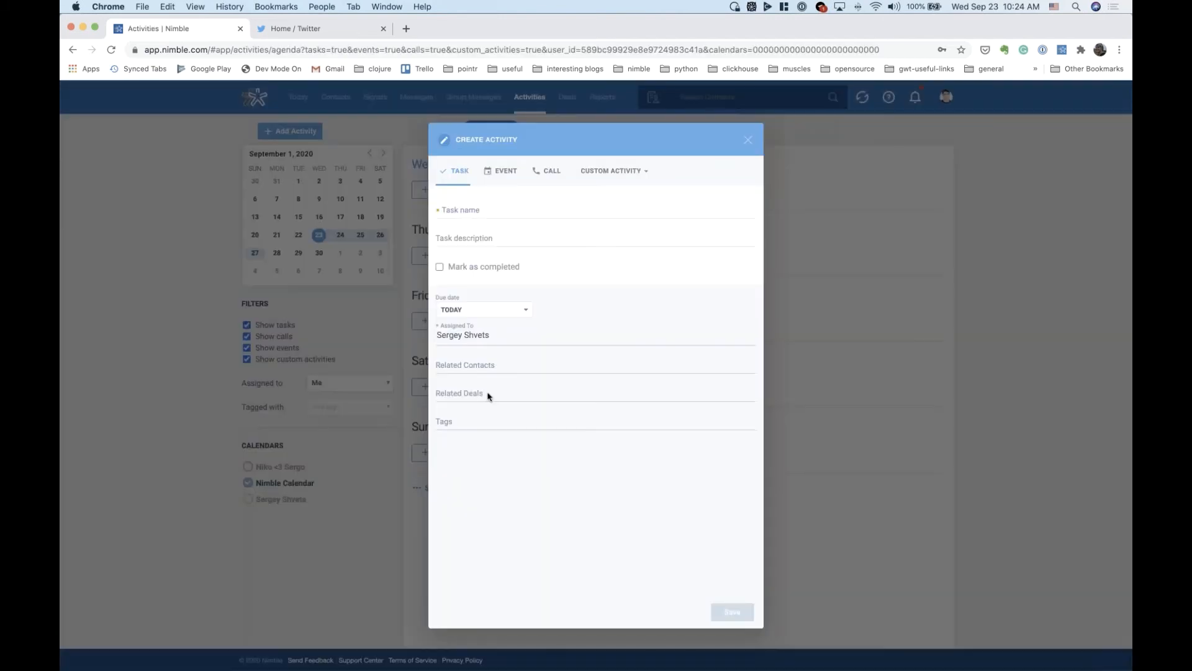
pyautogui.click(488, 394)
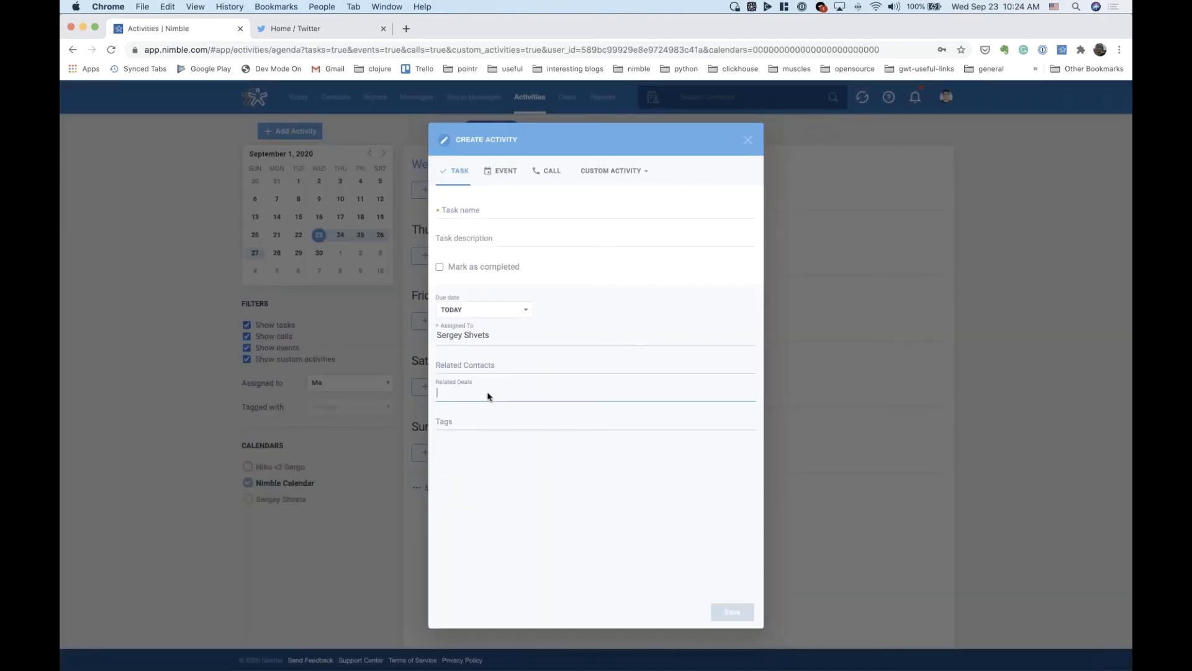
pyautogui.write('Test')
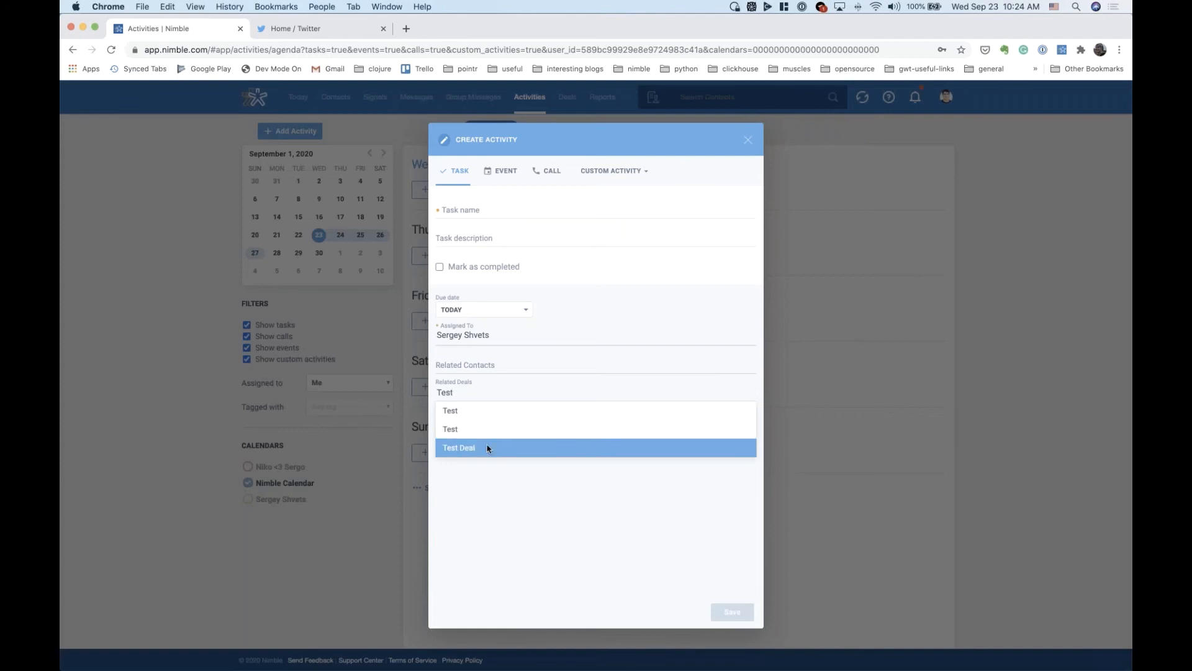
pyautogui.click(488, 447)
# Name the task "Test task", set its due date to This Week, and save it.
pyautogui.click(474, 212)
pyautogui.click(493, 310)
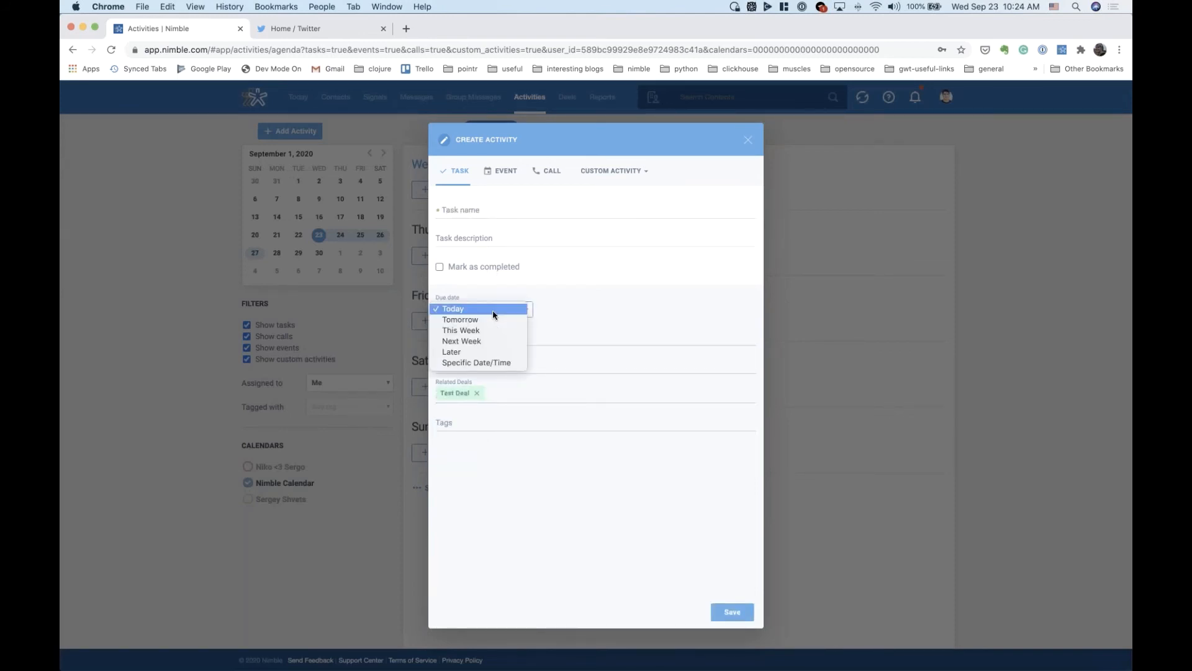
pyautogui.click(525, 186)
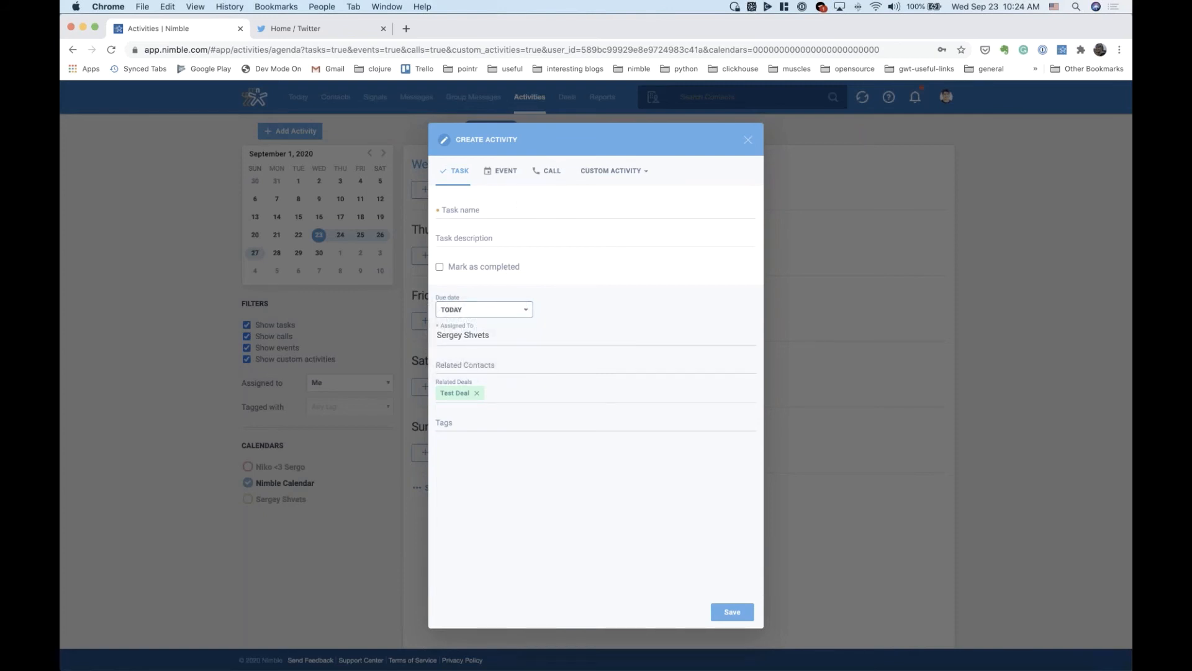
pyautogui.click(484, 225)
pyautogui.write('Test ')
pyautogui.write('te')
pyautogui.write('sk')
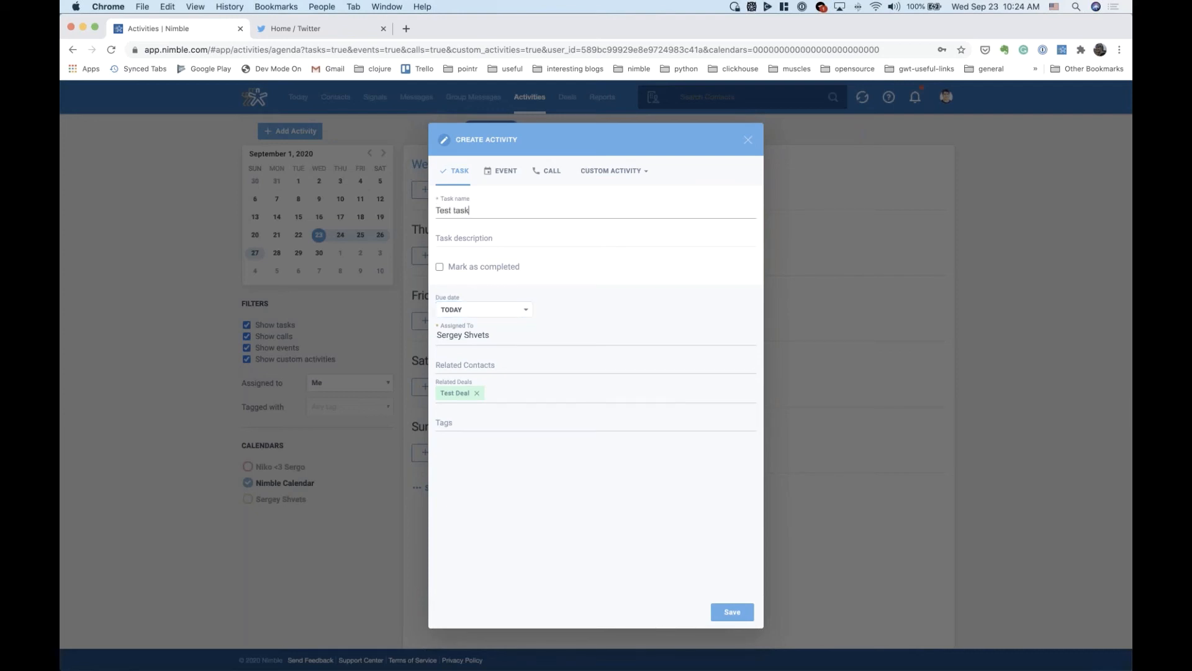
pyautogui.click(480, 310)
pyautogui.click(477, 331)
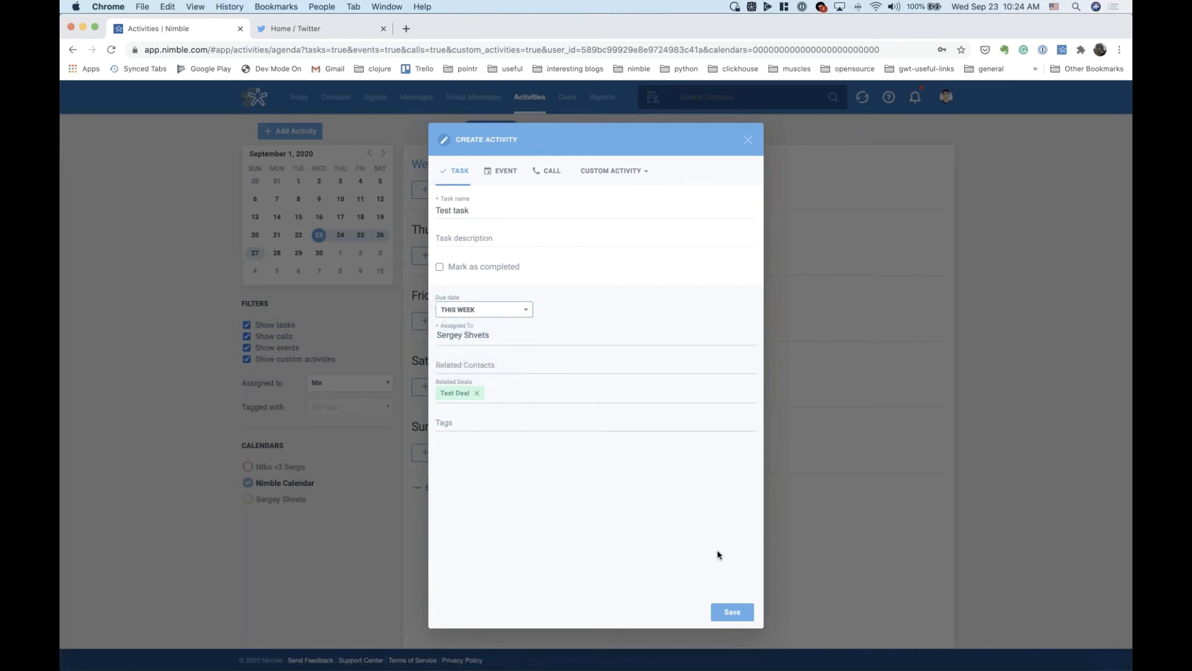
pyautogui.click(732, 612)
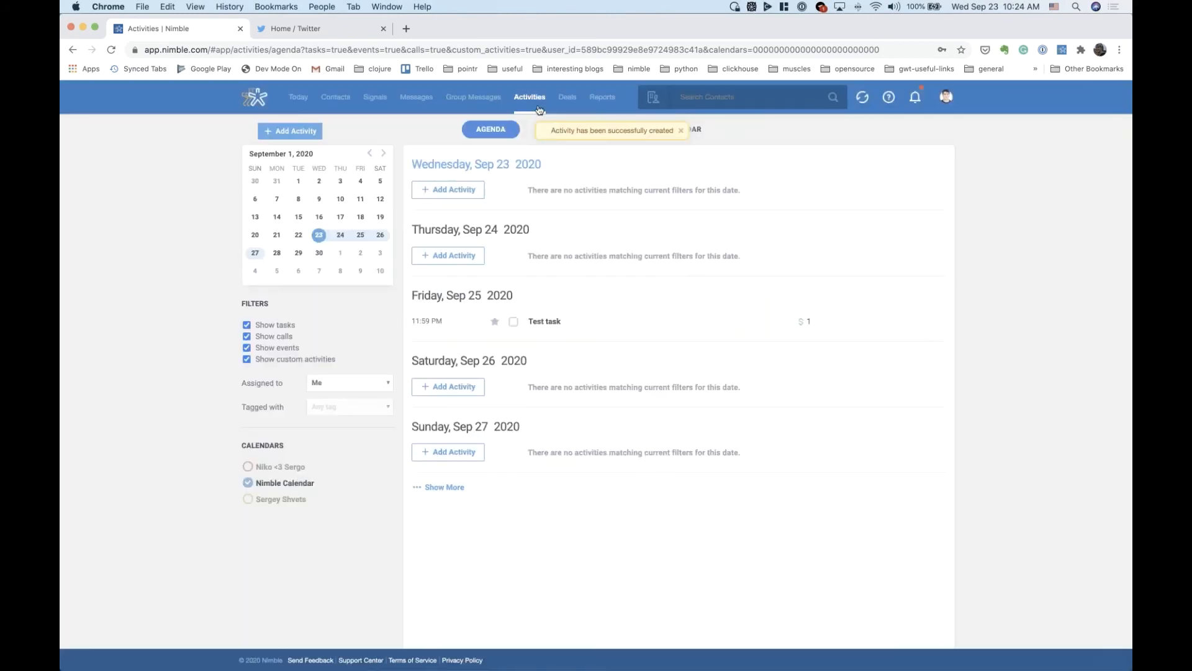
# Switch the deals board to Test Pipeline and open the Test Deal record to view its activities.
pyautogui.click(558, 98)
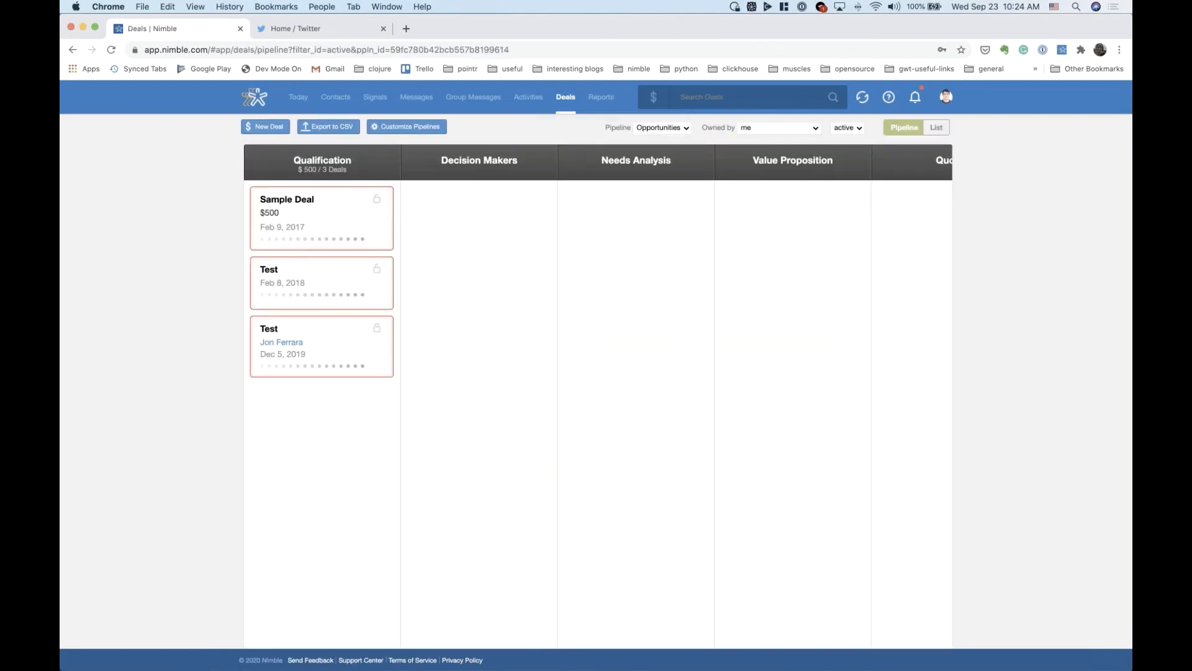
pyautogui.click(662, 130)
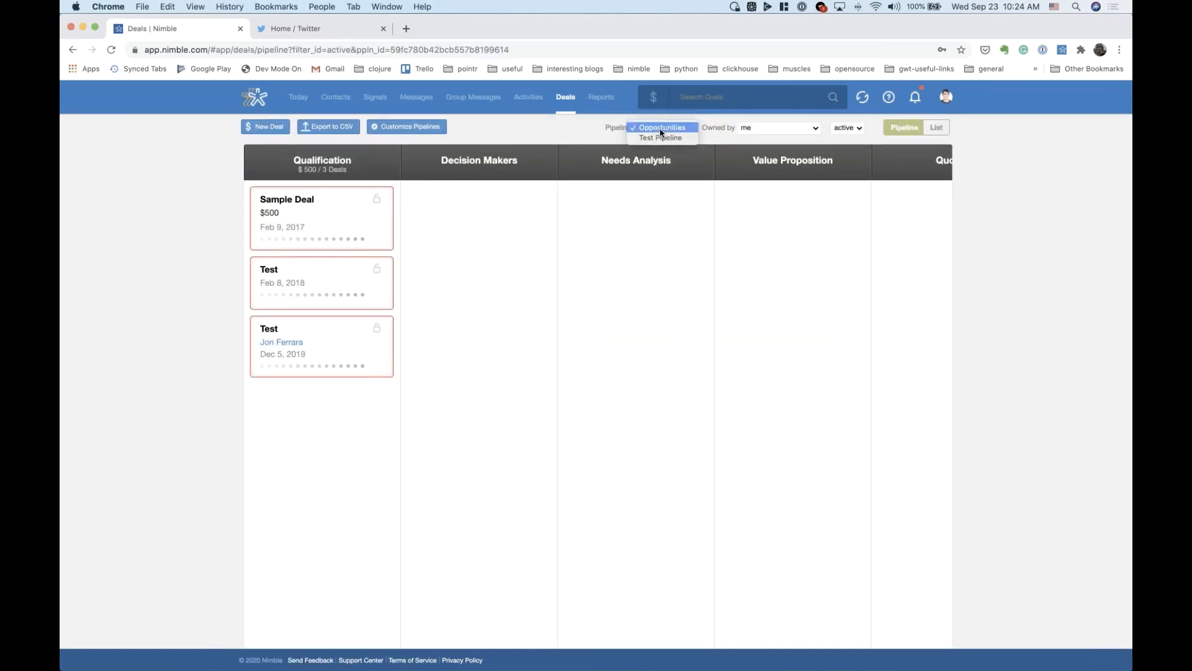
pyautogui.click(655, 141)
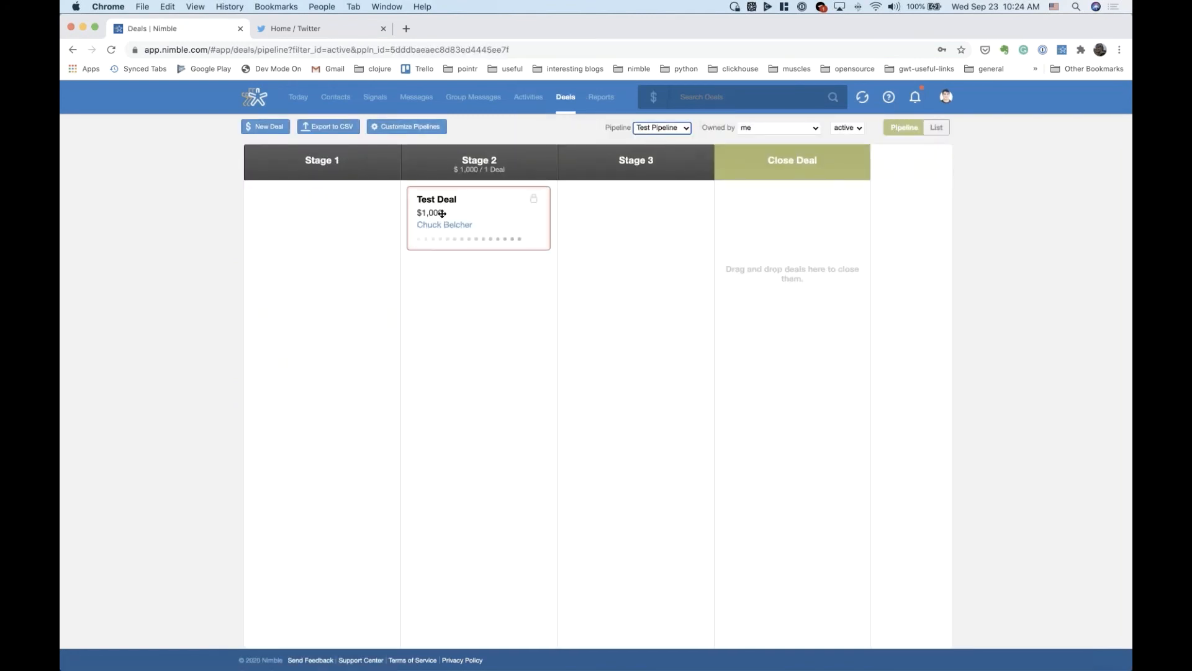
pyautogui.click(437, 198)
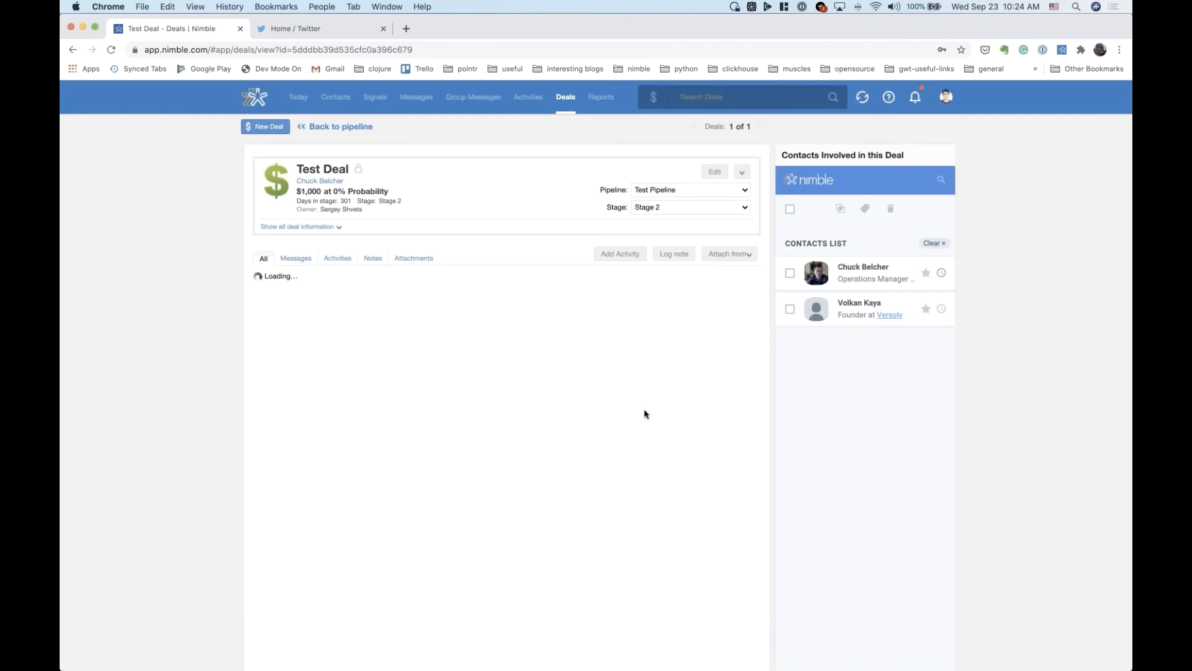
pyautogui.click(336, 258)
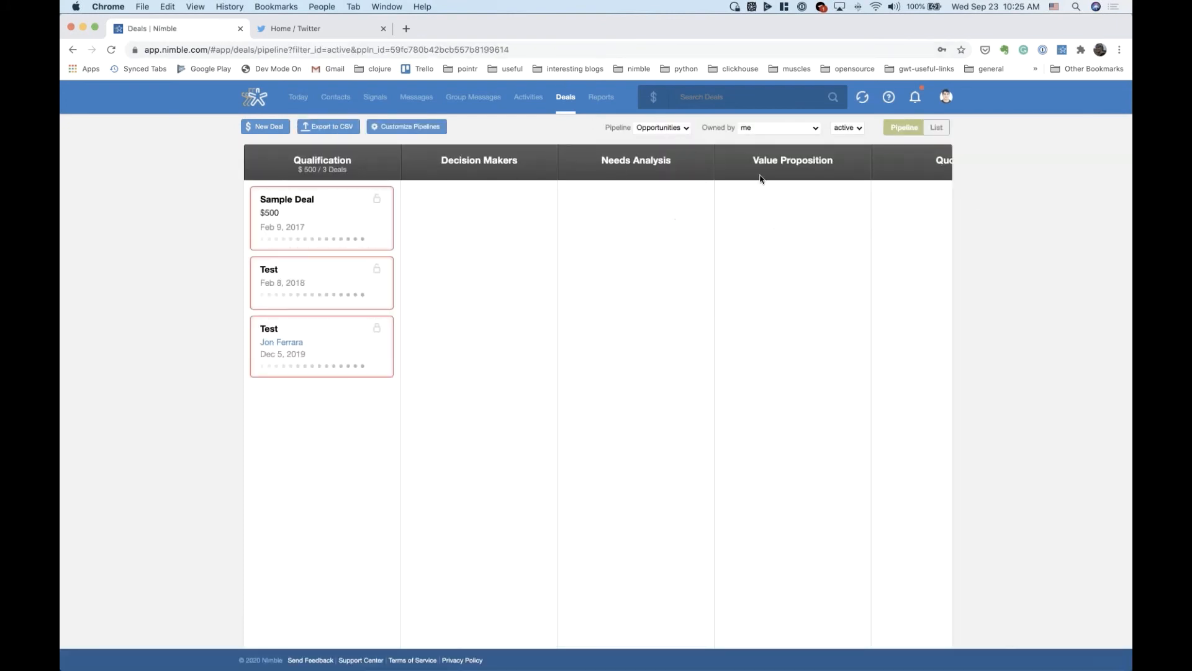
# View the pipeline filter options on the deals board and in the reports dashboard.
pyautogui.click(676, 128)
pyautogui.click(659, 124)
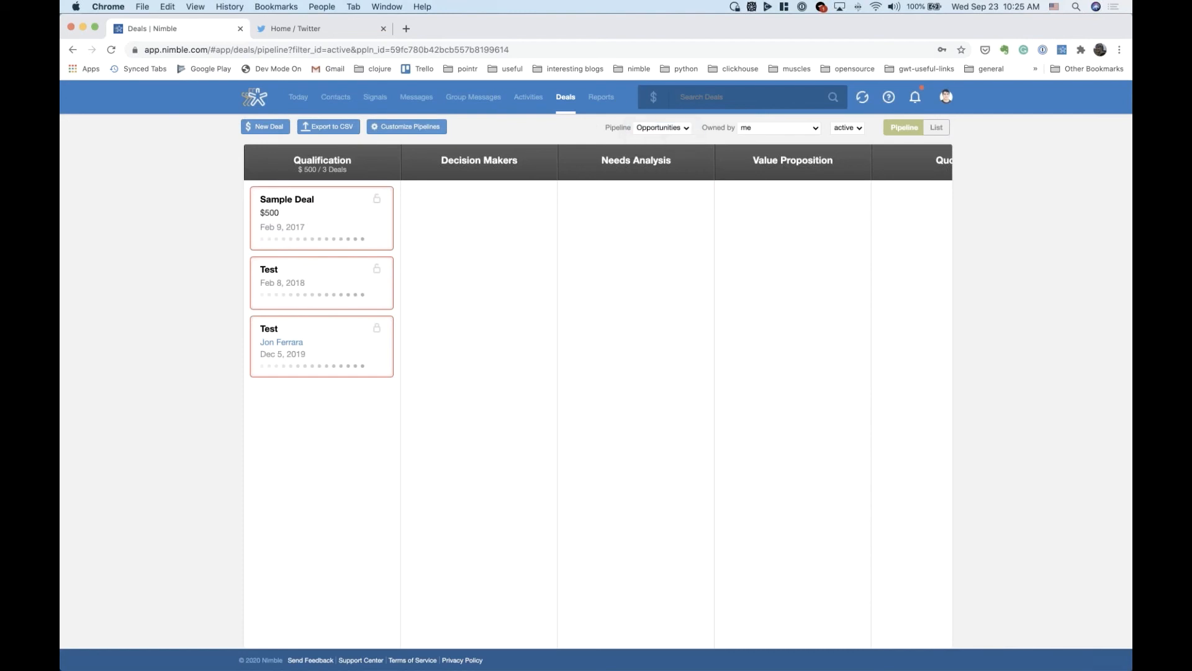
pyautogui.click(601, 97)
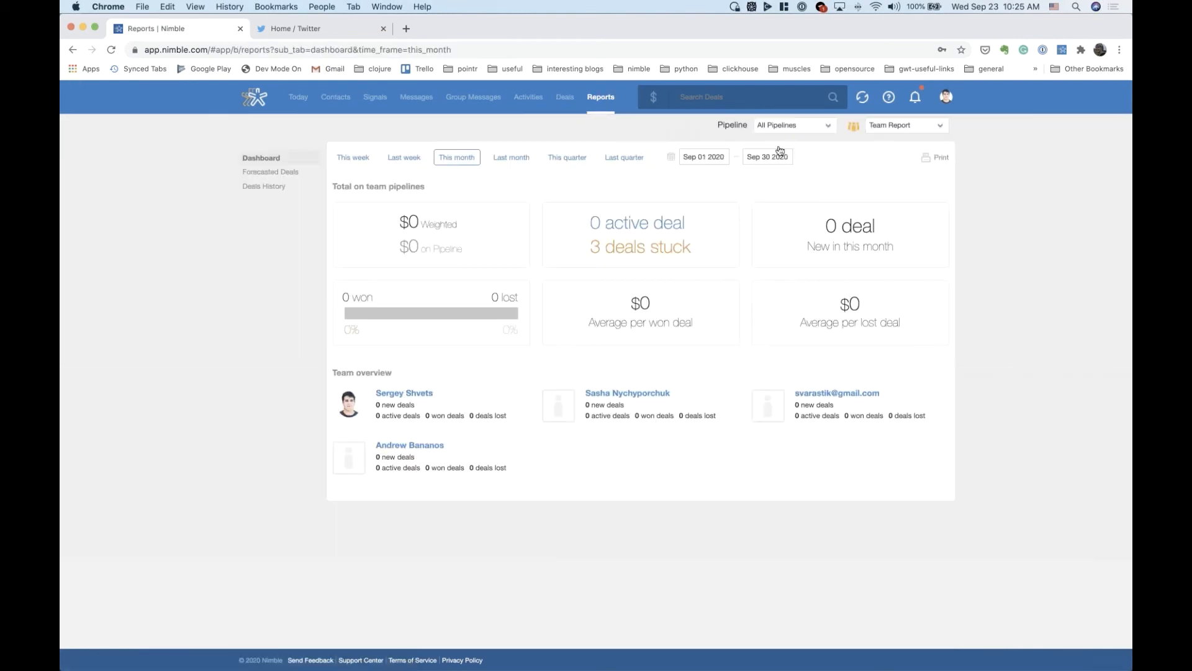
pyautogui.click(788, 128)
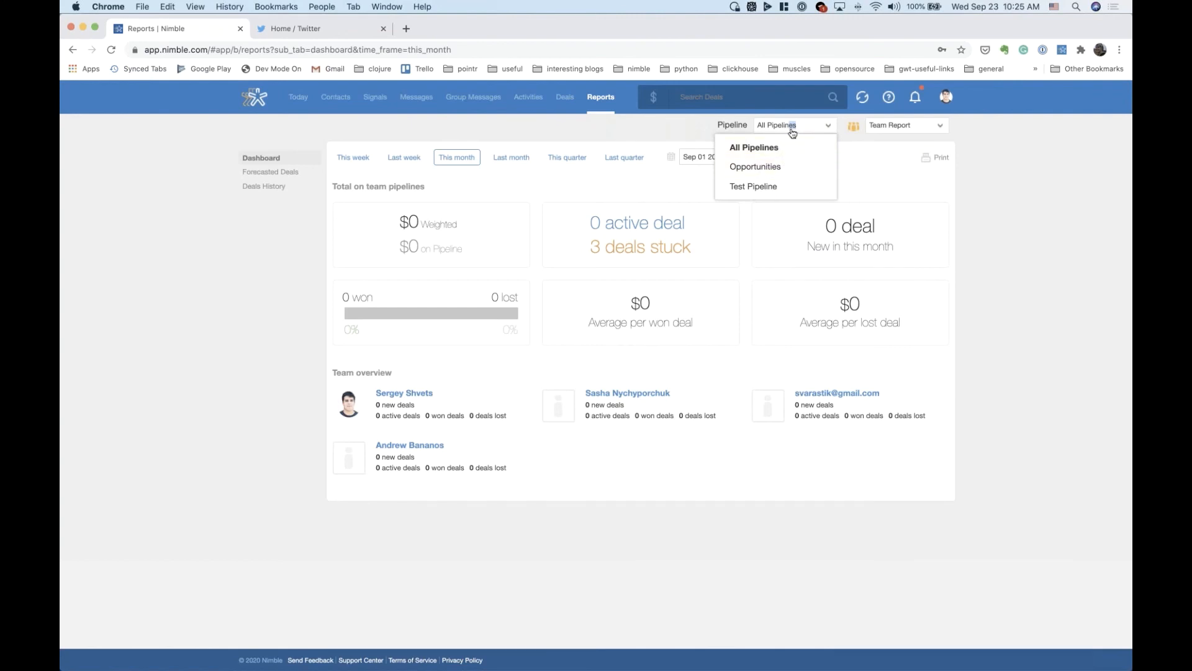
pyautogui.click(792, 132)
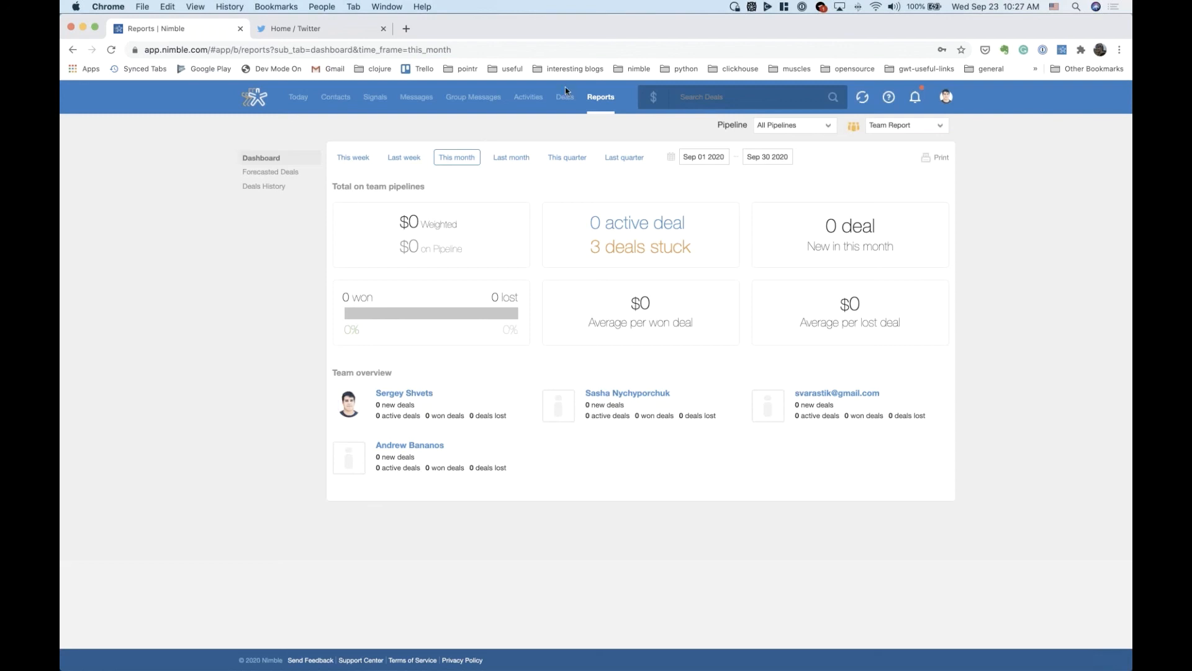
# Start a new event from the activities agenda and assign it to the account owner's personal Google calendar.
pyautogui.click(527, 98)
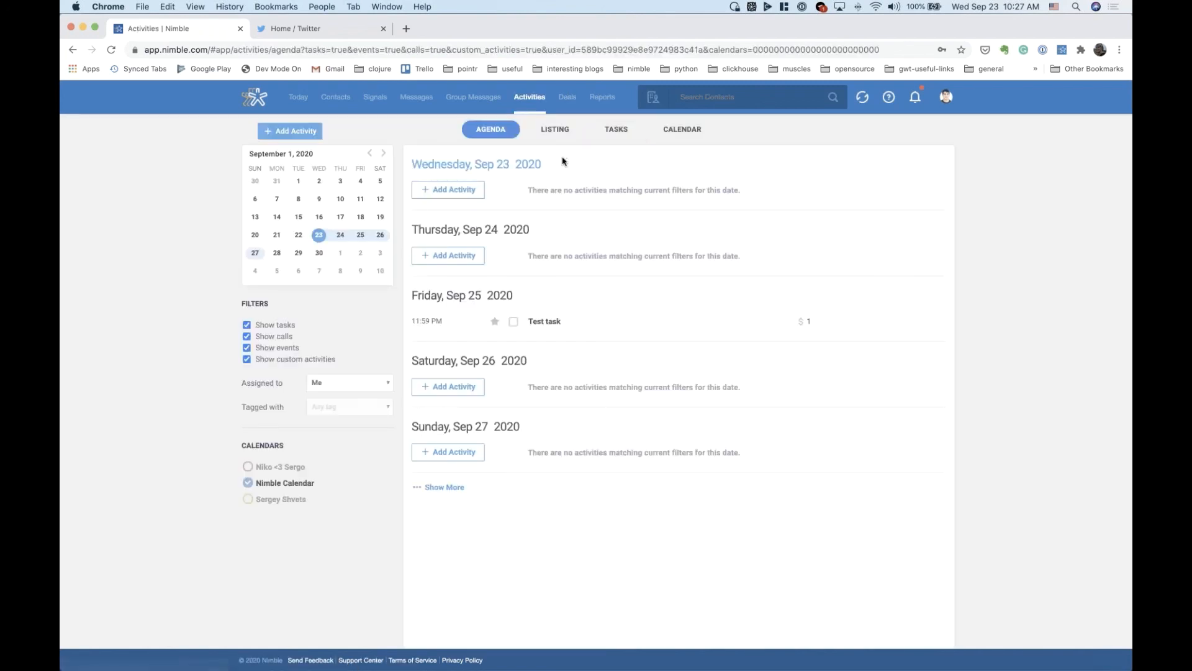
pyautogui.click(268, 133)
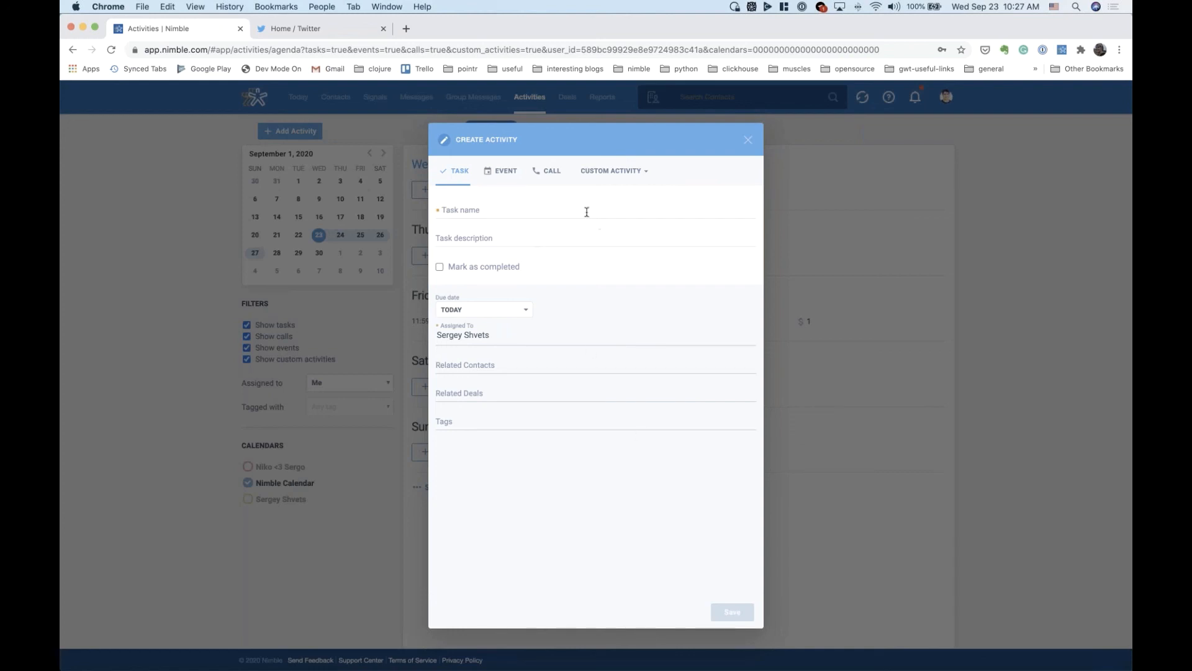
pyautogui.click(504, 172)
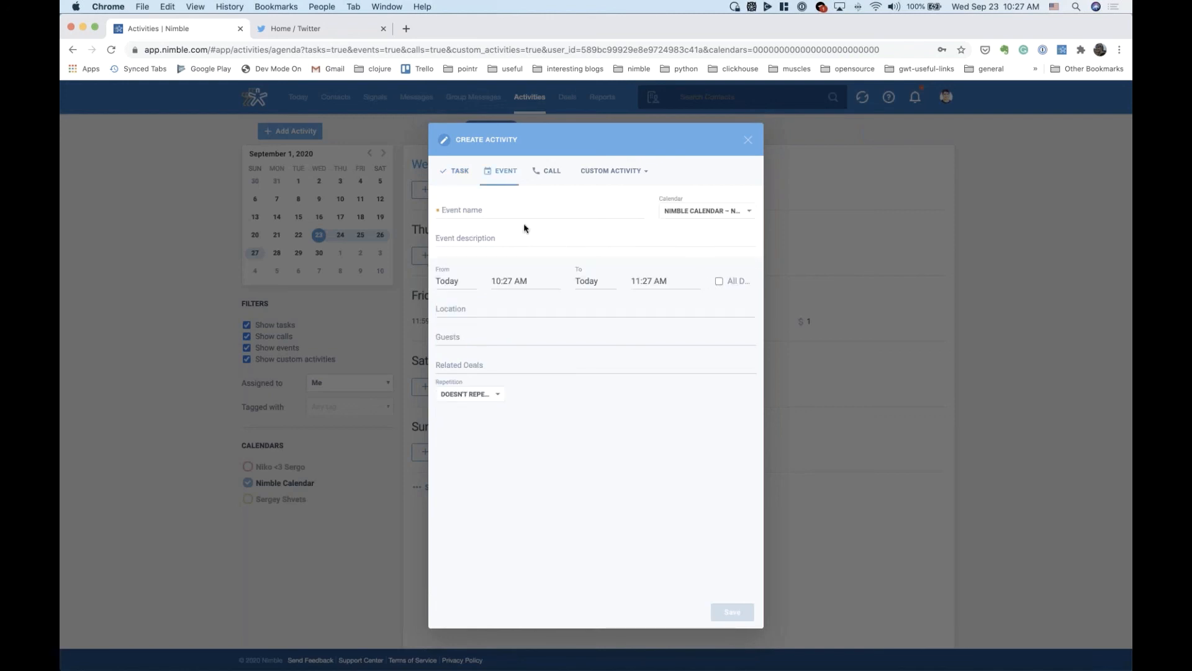
pyautogui.click(684, 215)
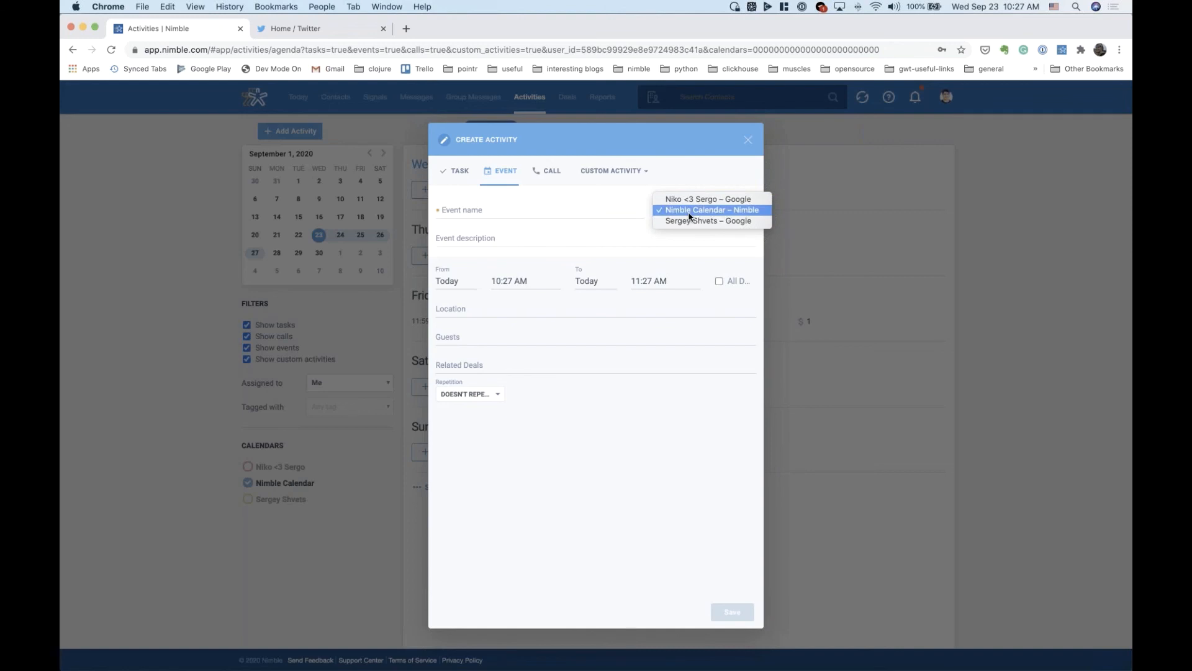
pyautogui.click(690, 221)
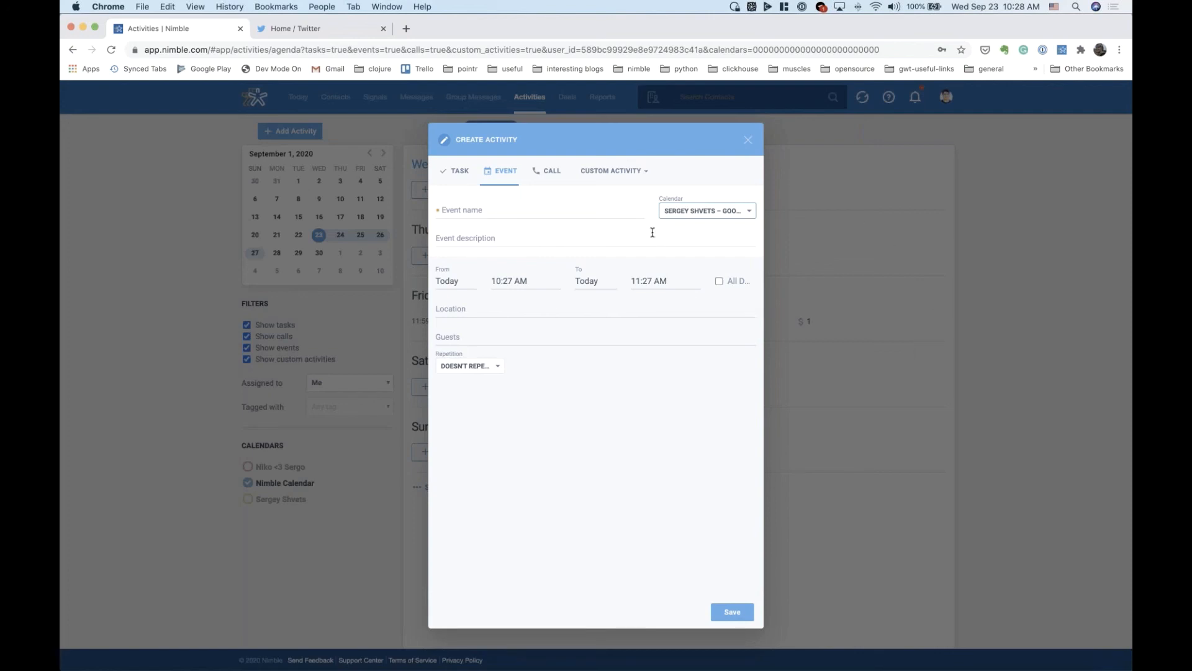
# Switch the new activity to a call and view its fields and call resolution options.
pyautogui.click(548, 174)
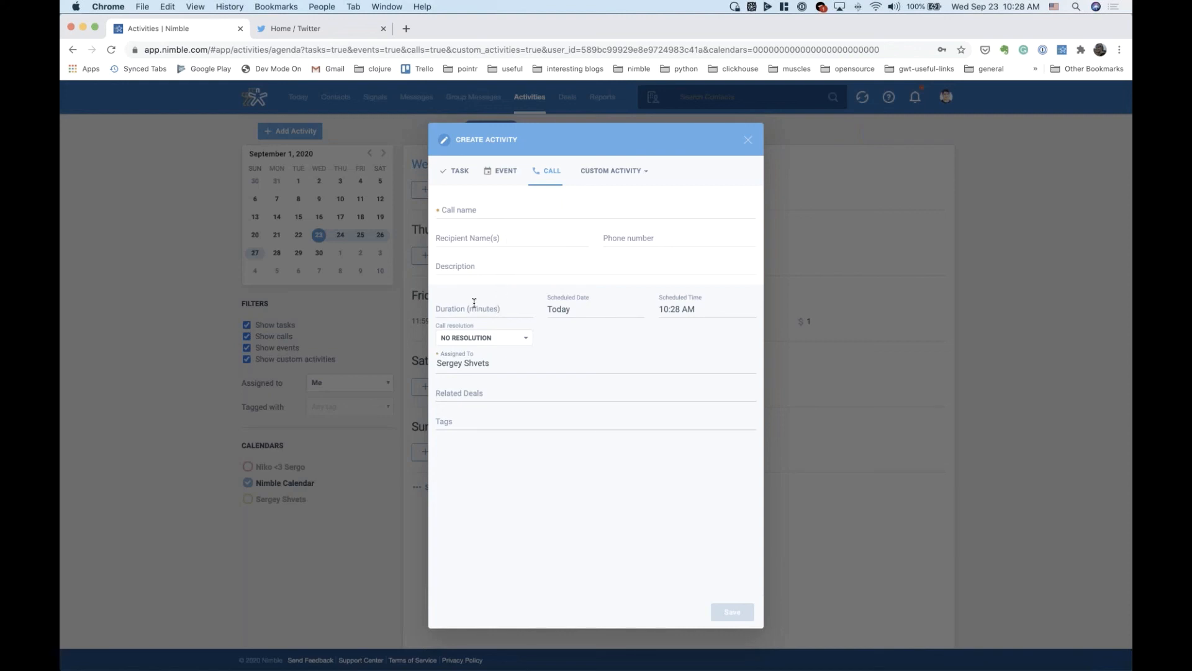
pyautogui.click(500, 339)
pyautogui.click(594, 339)
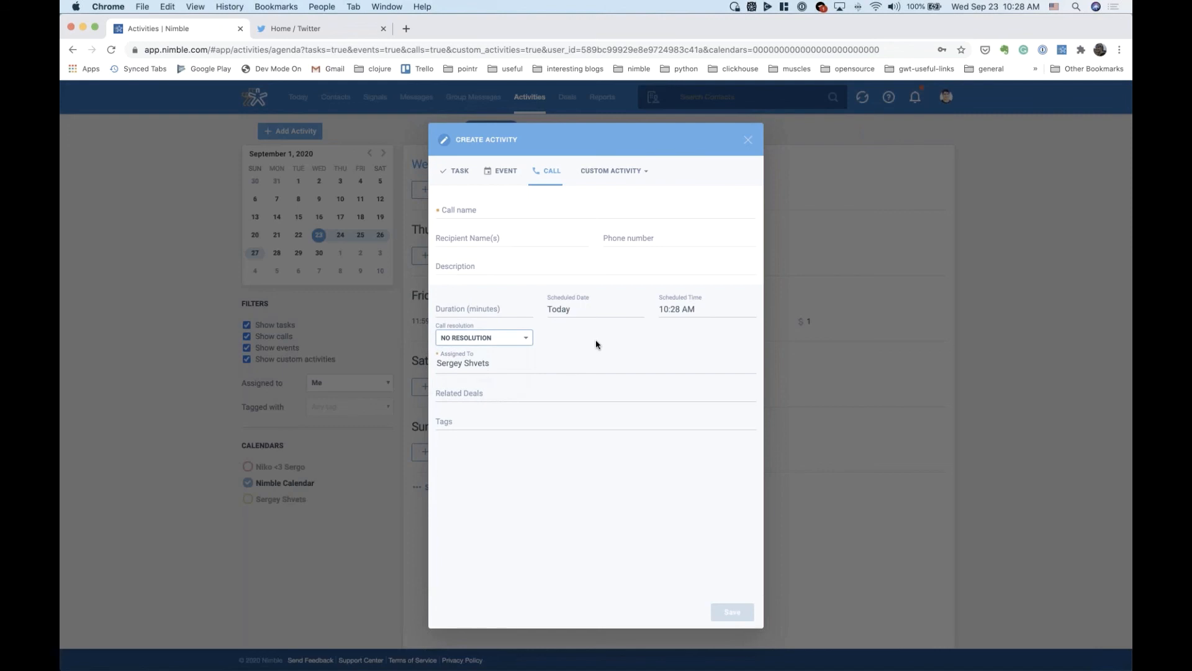